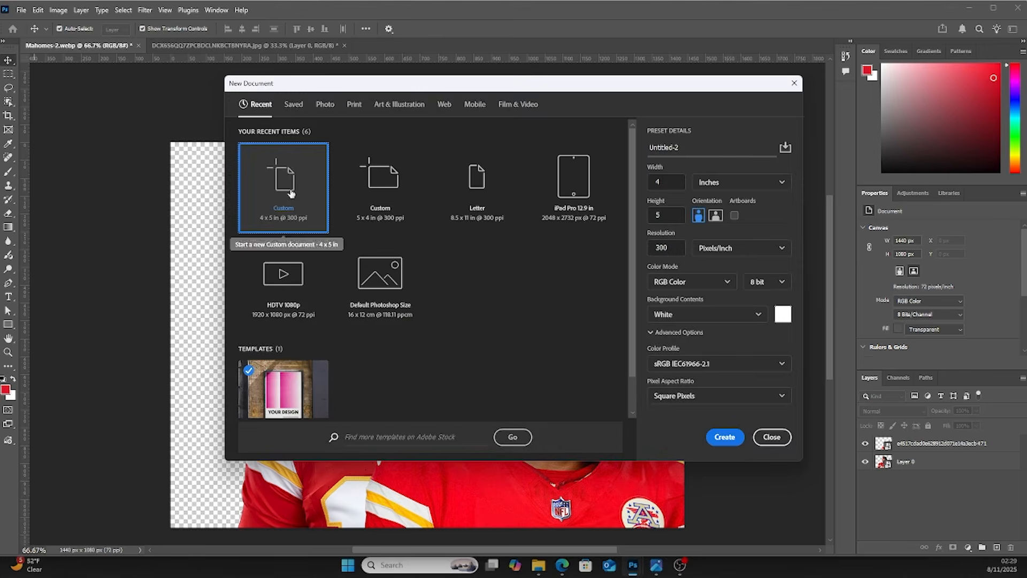
Create a new 4 x 5 inch document at 300 pixels/inch resolution
{"action": "left_click", "coordinate": [680, 185]}
{"action": "left_click", "coordinate": [669, 212]}
{"action": "left_click", "coordinate": [676, 246]}
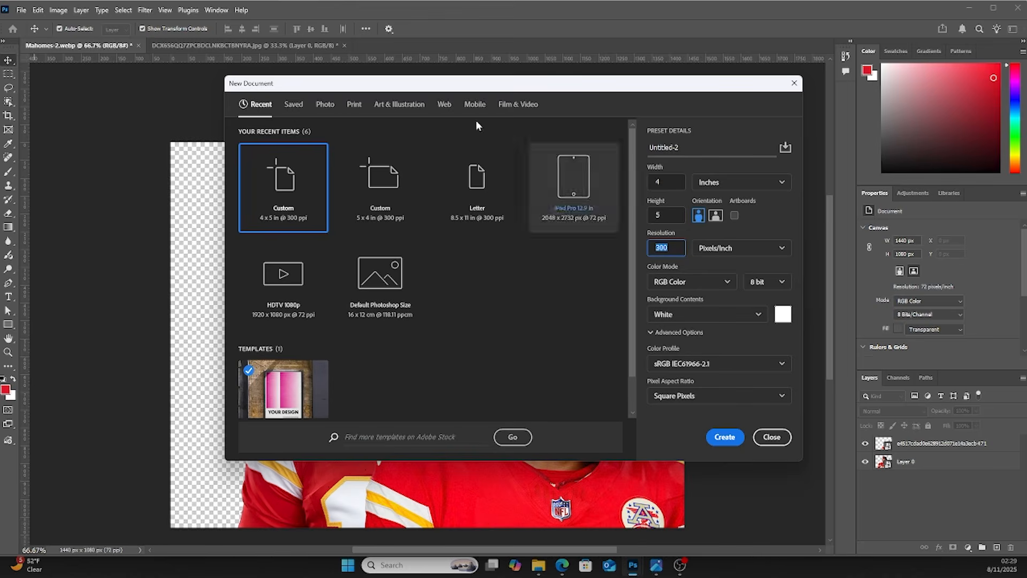
{"action": "left_click", "coordinate": [720, 441]}
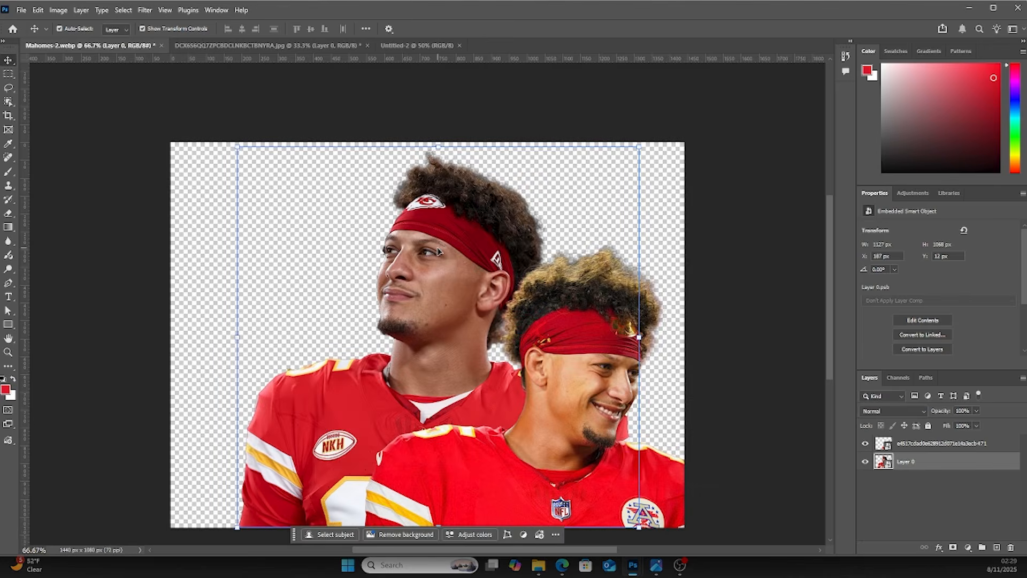
Copy the smiling player photo into the new document and put its layer in a group
{"action": "left_click_drag", "start_coordinate": [567, 353], "coordinate": [441, 268]}
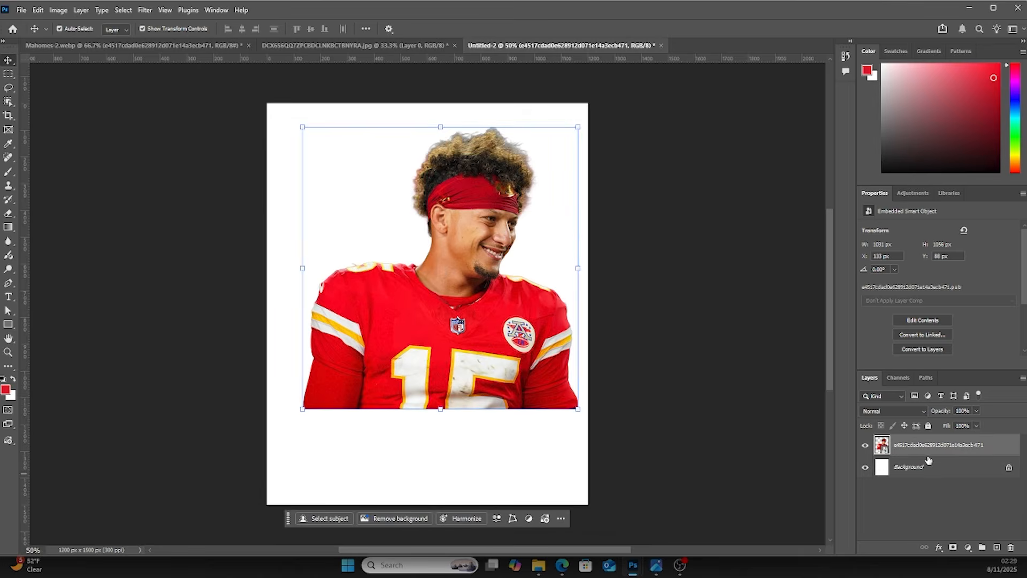
{"action": "key", "text": "ctrl+g"}
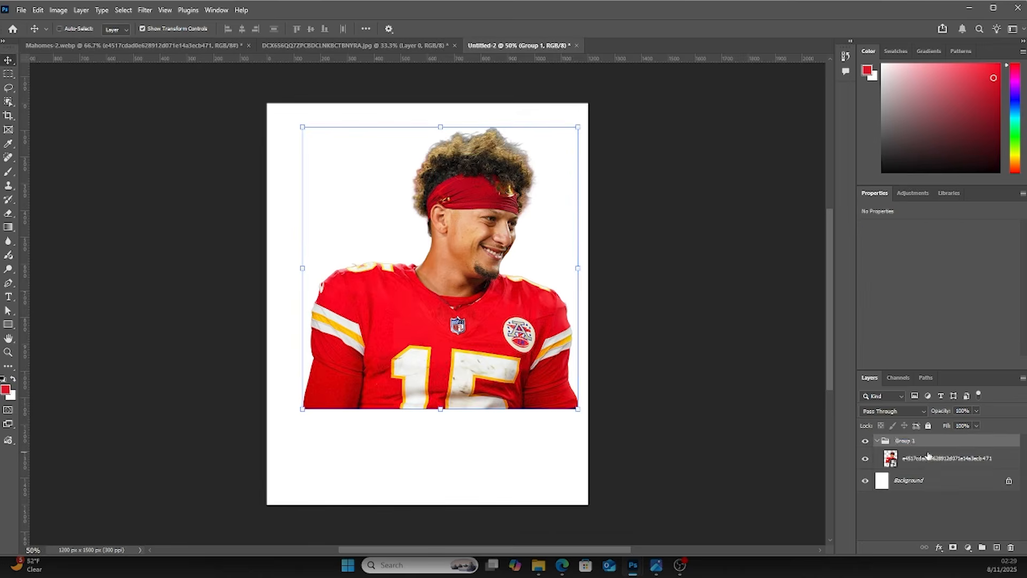
Rename the new group Player 01
{"action": "double_click", "coordinate": [912, 442]}
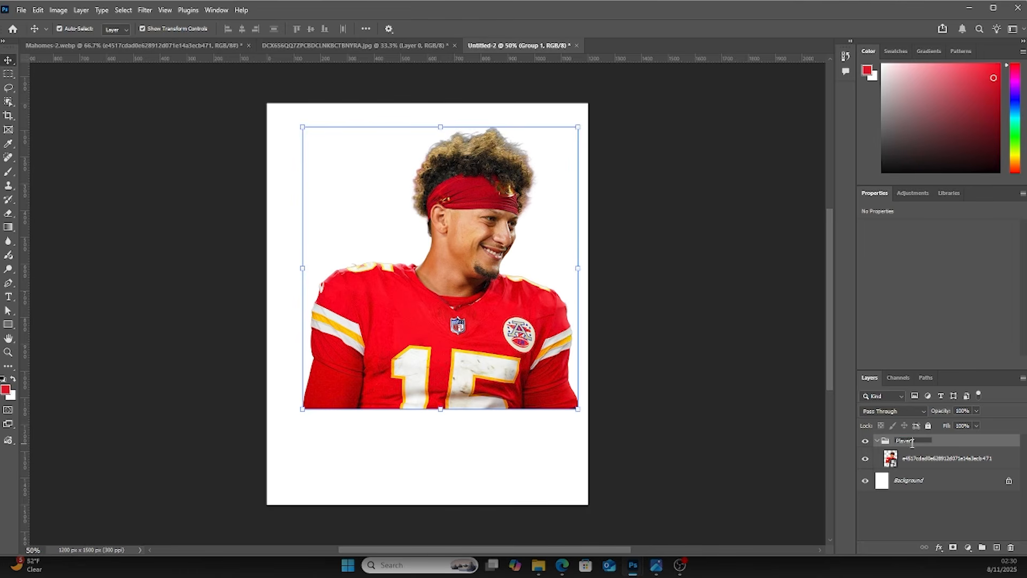
{"action": "type", "text": "Player 01"}
{"action": "key", "text": "Return"}
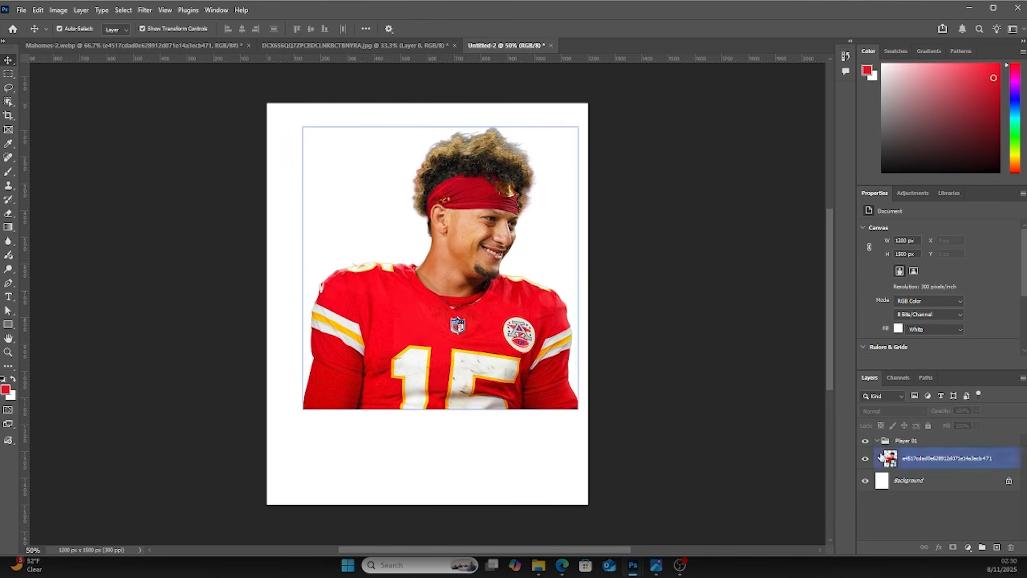
Bring the upward-looking player photo from Mahomes-2 into the document and group it as player 02
{"action": "left_click", "coordinate": [877, 440]}
{"action": "left_click", "coordinate": [212, 47]}
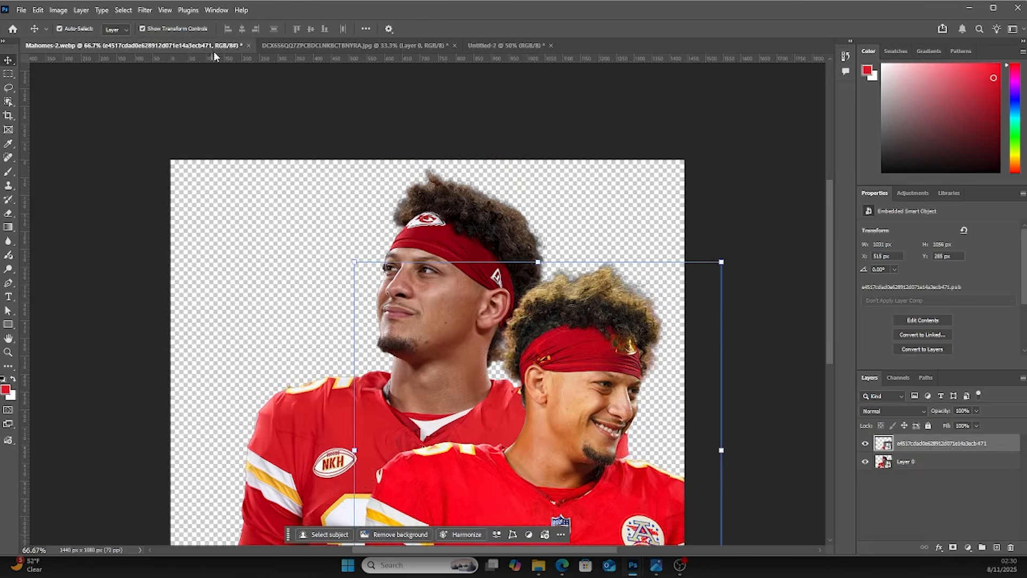
{"action": "left_click_drag", "start_coordinate": [451, 274], "coordinate": [444, 323]}
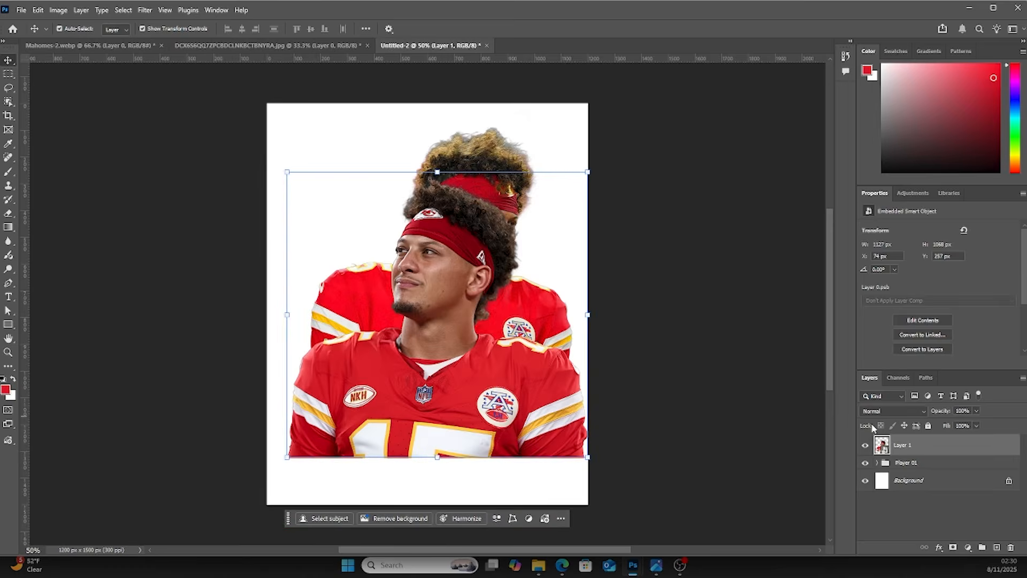
{"action": "key", "text": "ctrl+g"}
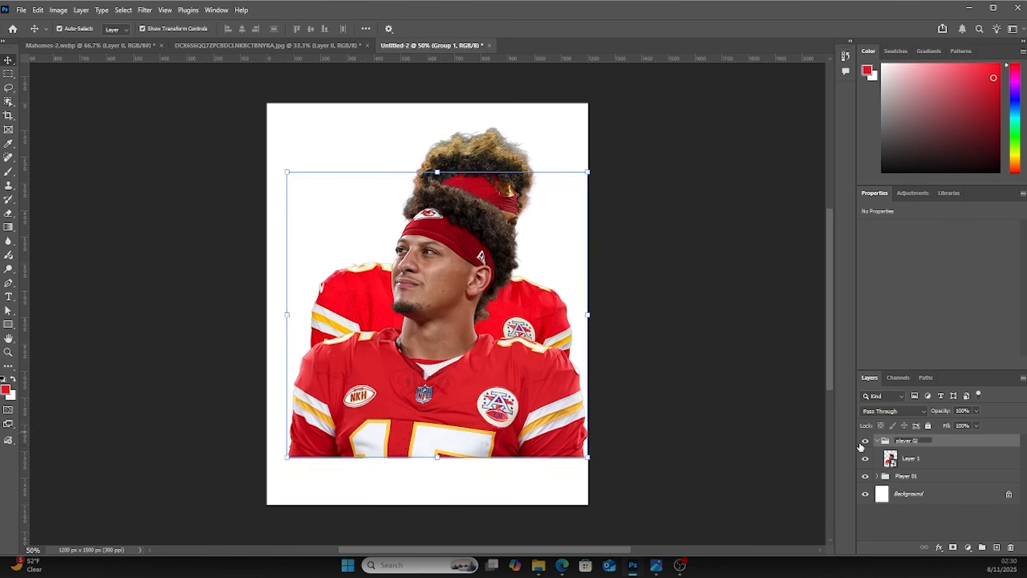
{"action": "left_click", "coordinate": [877, 441]}
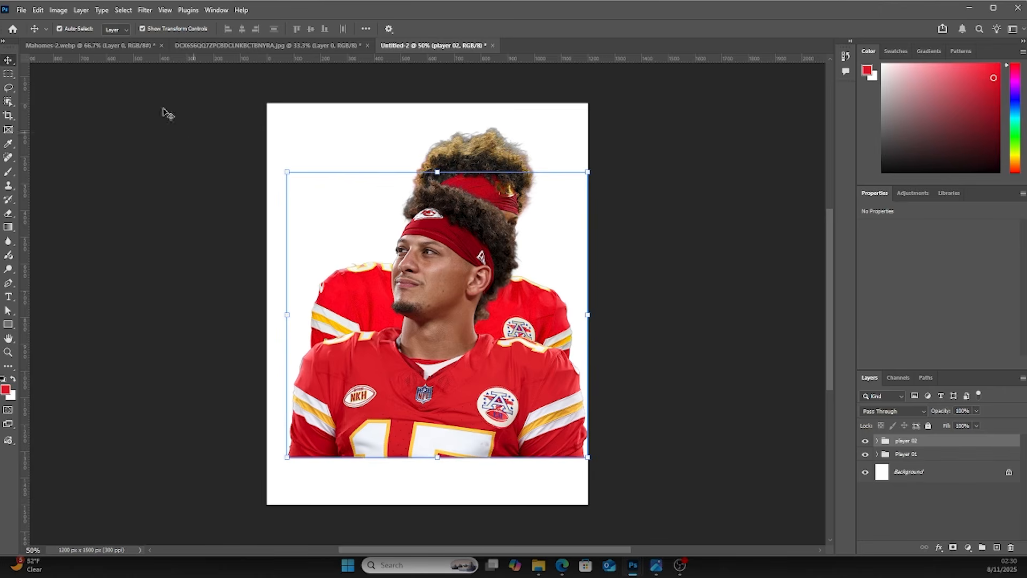
Bring the number 15 jersey photo from the third image into the document and group its layer
{"action": "left_click", "coordinate": [179, 46]}
{"action": "left_click_drag", "start_coordinate": [422, 200], "coordinate": [512, 279]}
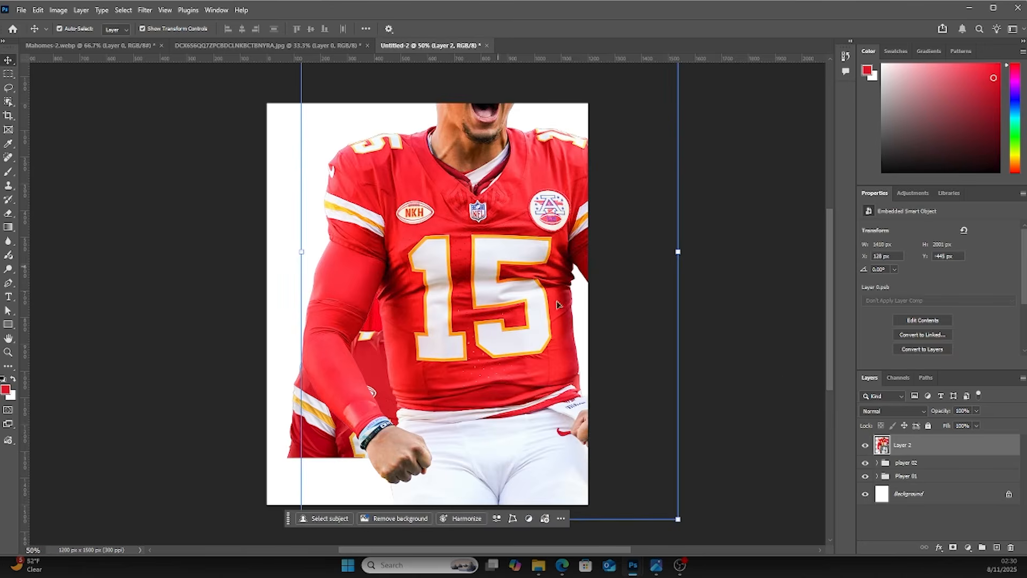
{"action": "key", "text": "ctrl+g"}
Rename the newest group player 03
{"action": "double_click", "coordinate": [931, 442]}
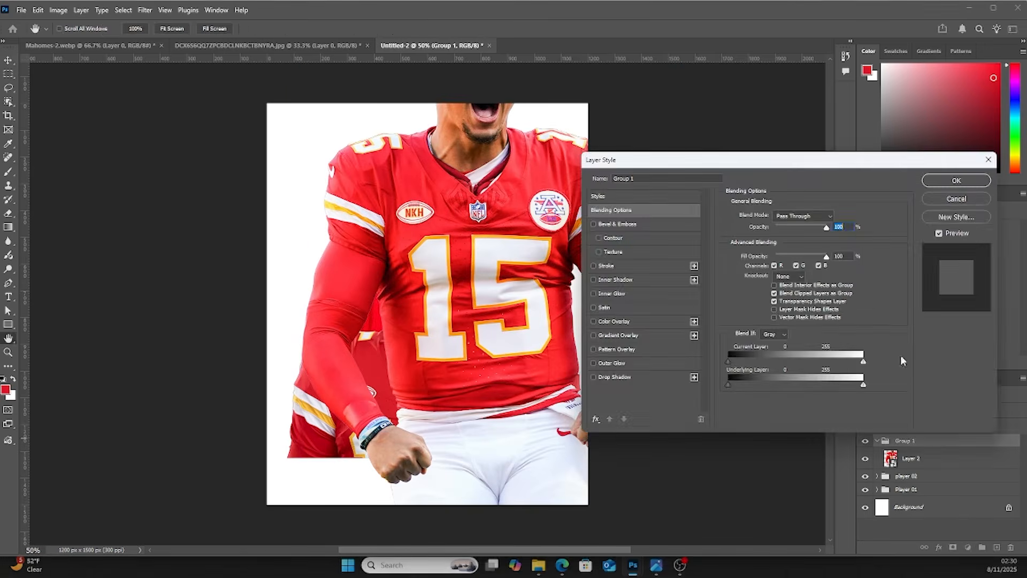
{"action": "left_click", "coordinate": [943, 202]}
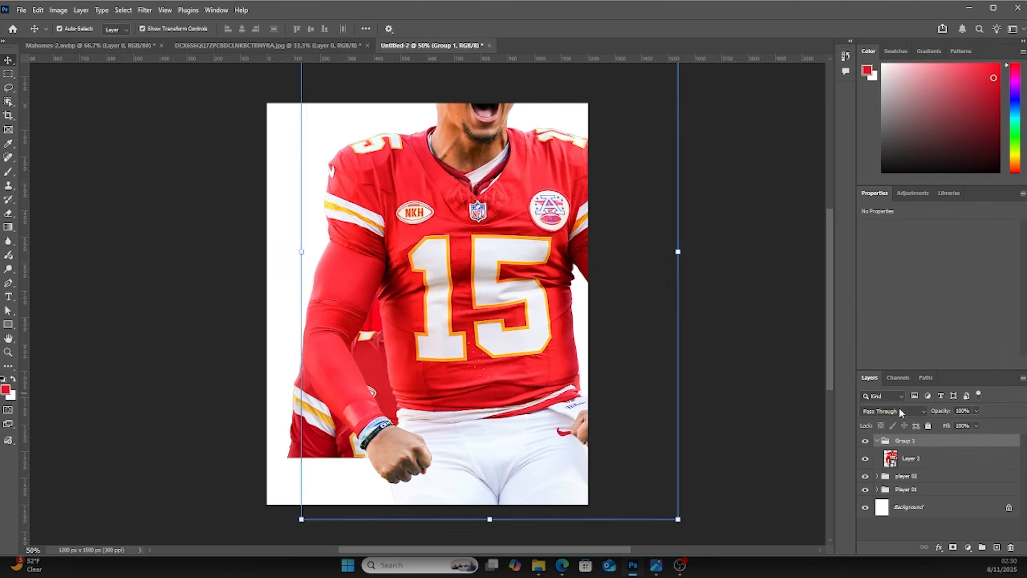
{"action": "left_click", "coordinate": [907, 440]}
{"action": "type", "text": "player 03"}
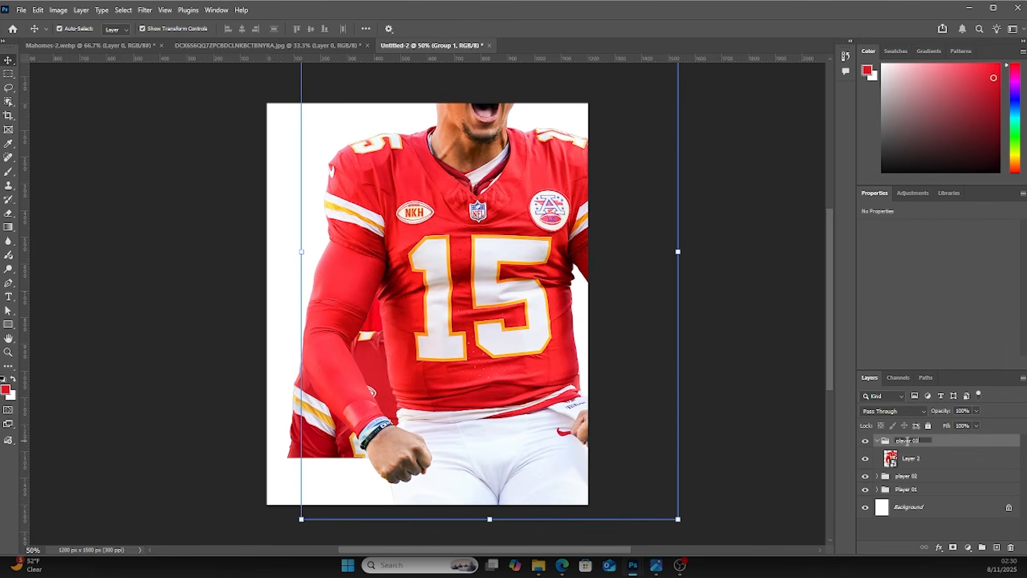
{"action": "left_click", "coordinate": [919, 480]}
Collapse the groups and hide the player 03 and player 02 groups
{"action": "left_click", "coordinate": [878, 458]}
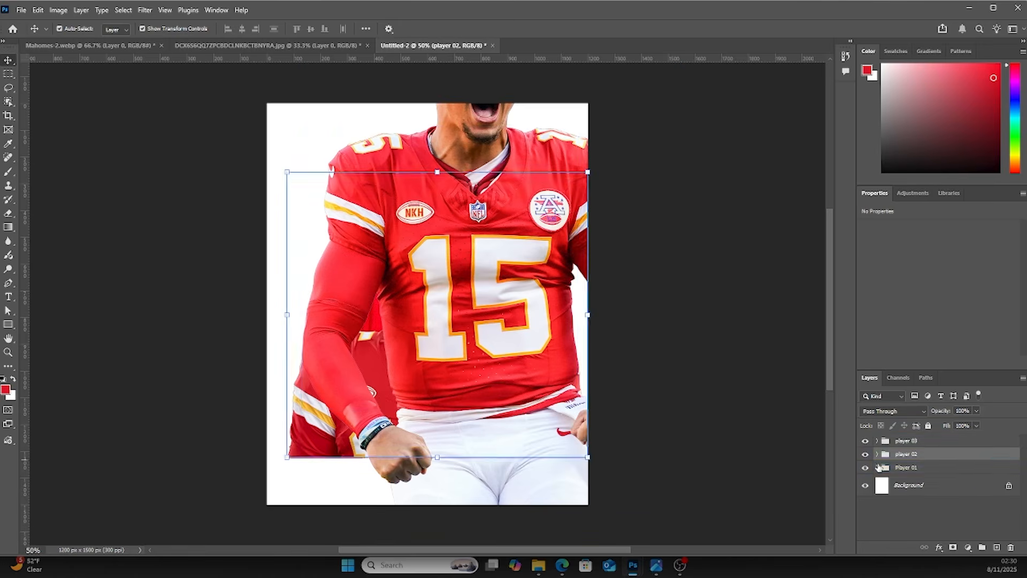
{"action": "left_click", "coordinate": [884, 442]}
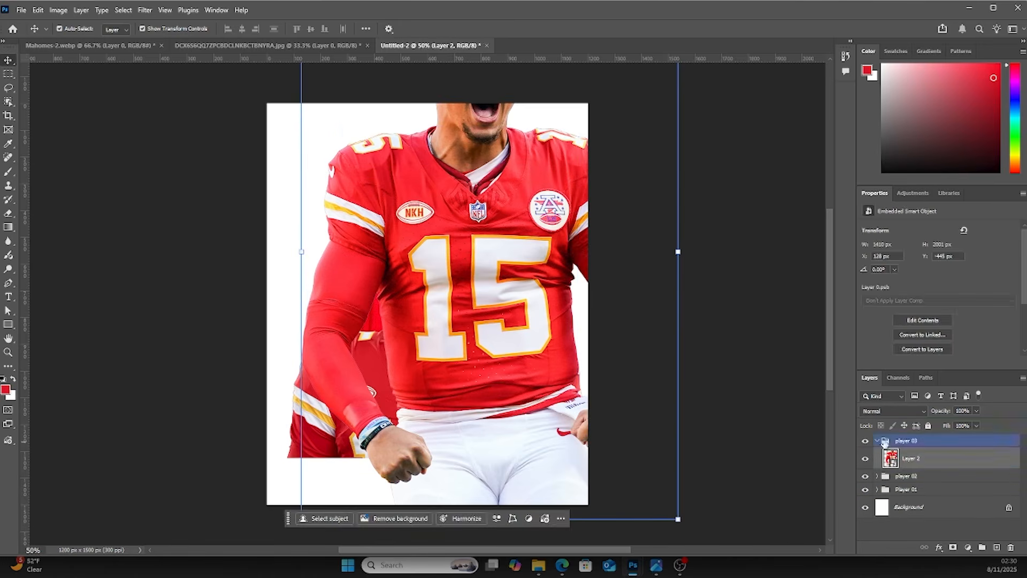
{"action": "left_click", "coordinate": [877, 441]}
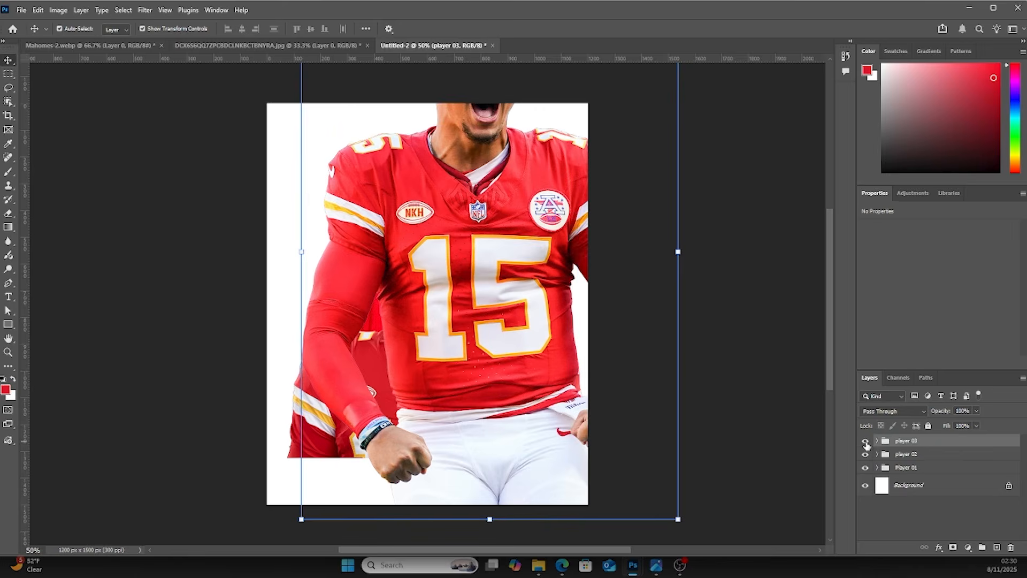
{"action": "left_click", "coordinate": [865, 441]}
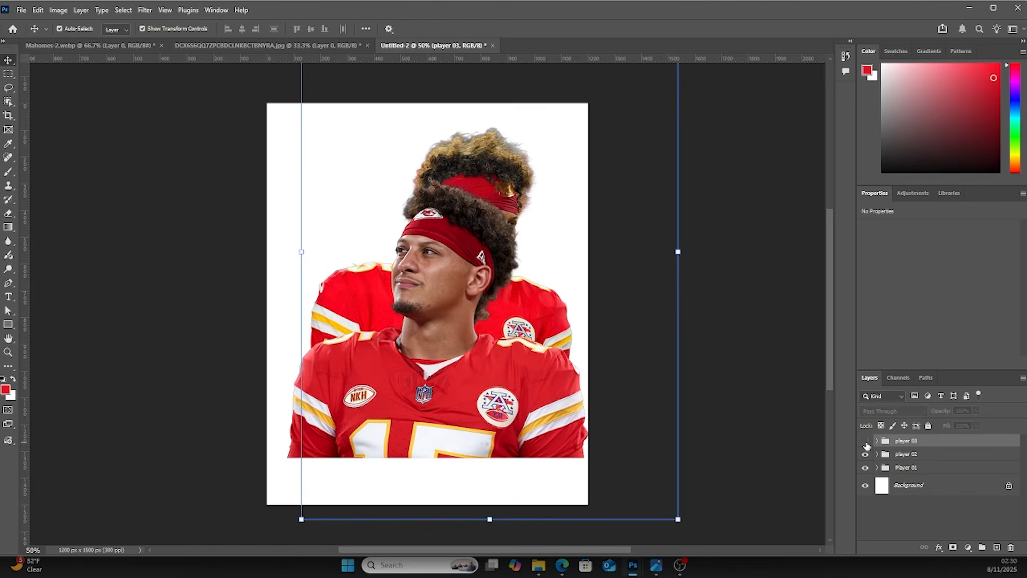
{"action": "left_click", "coordinate": [871, 455]}
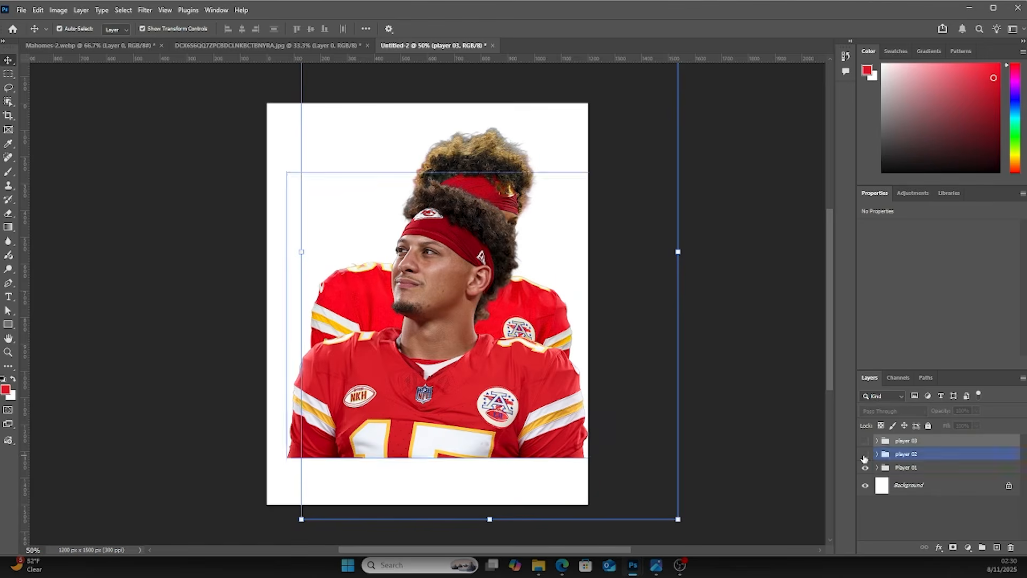
{"action": "left_click", "coordinate": [865, 455]}
Enlarge the smiling player's image, rotate it about 5°, and move it to fill the canvas
{"action": "left_click", "coordinate": [484, 181]}
{"action": "left_click_drag", "start_coordinate": [487, 181], "coordinate": [465, 183]}
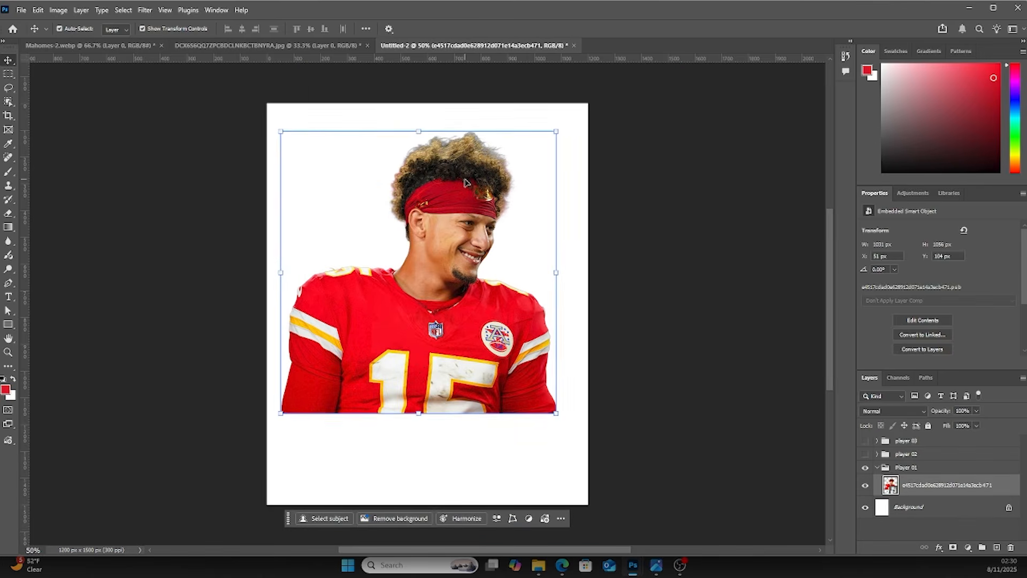
{"action": "key", "text": "ctrl+minus"}
{"action": "left_click_drag", "start_coordinate": [451, 227], "coordinate": [470, 233]}
{"action": "left_click_drag", "start_coordinate": [504, 193], "coordinate": [543, 169]}
{"action": "left_click_drag", "start_coordinate": [503, 216], "coordinate": [510, 229]}
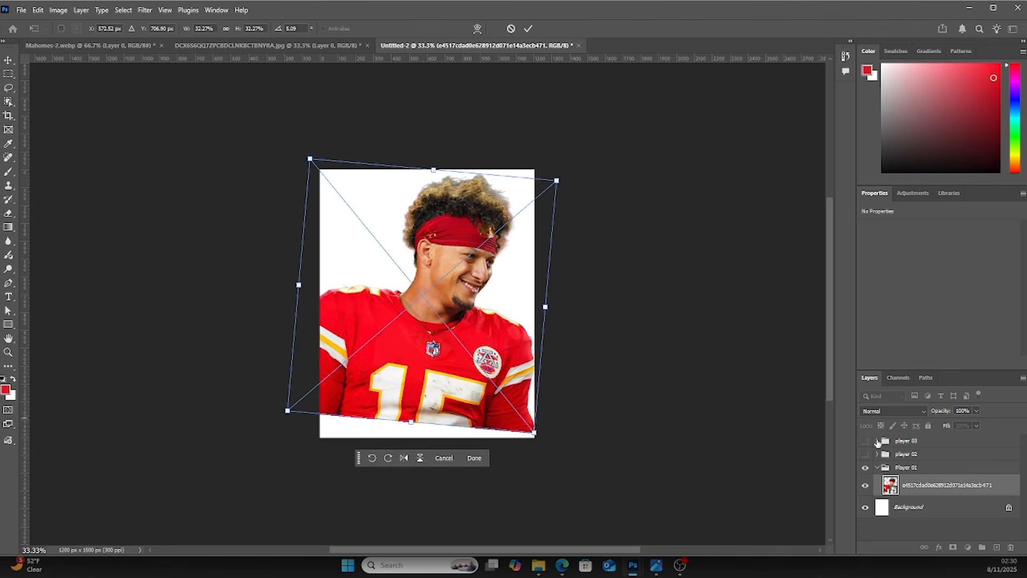
{"action": "key", "text": "Return"}
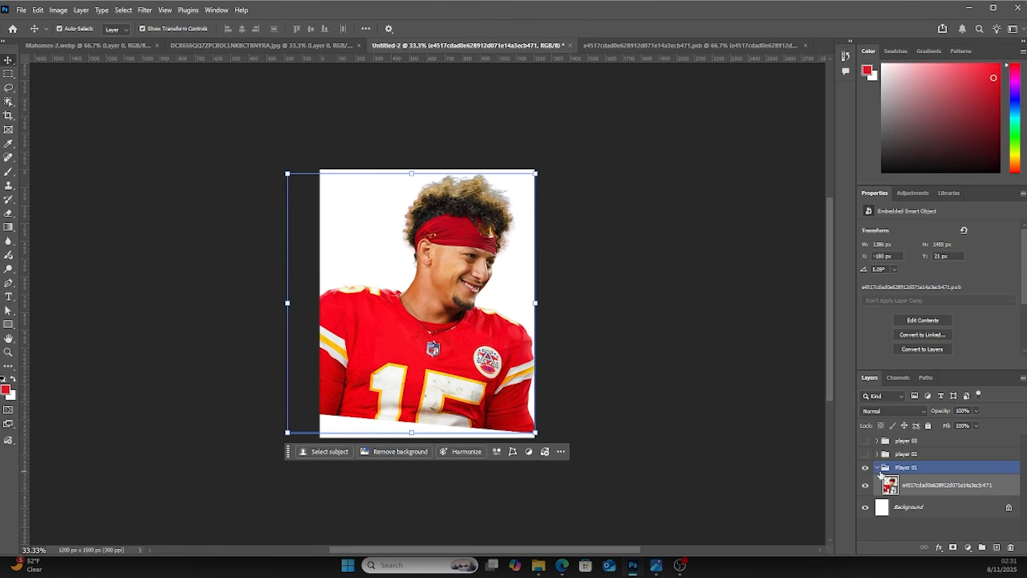
Show the player 02 group and move its image toward the lower left of the canvas
{"action": "left_click", "coordinate": [876, 467]}
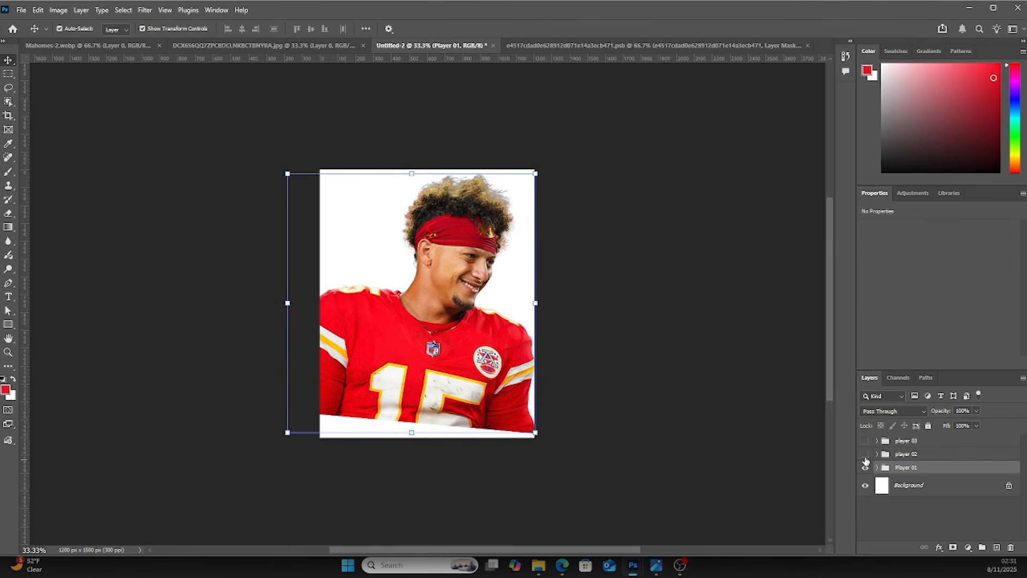
{"action": "left_click", "coordinate": [865, 454]}
{"action": "left_click", "coordinate": [880, 456]}
{"action": "left_click", "coordinate": [887, 455]}
{"action": "left_click_drag", "start_coordinate": [455, 289], "coordinate": [415, 300]}
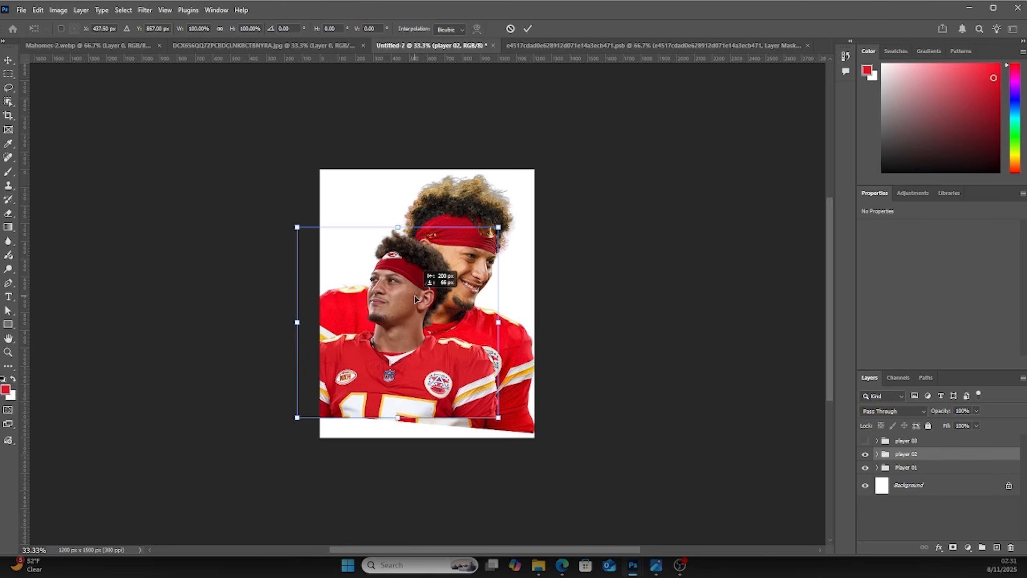
{"action": "left_click_drag", "start_coordinate": [415, 300], "coordinate": [416, 303]}
{"action": "key", "text": "Return"}
Enlarge and rotate the smiling player's image again with Free Transform, to about 6°
{"action": "left_click", "coordinate": [906, 467]}
{"action": "left_click", "coordinate": [876, 467]}
{"action": "left_click", "coordinate": [902, 486]}
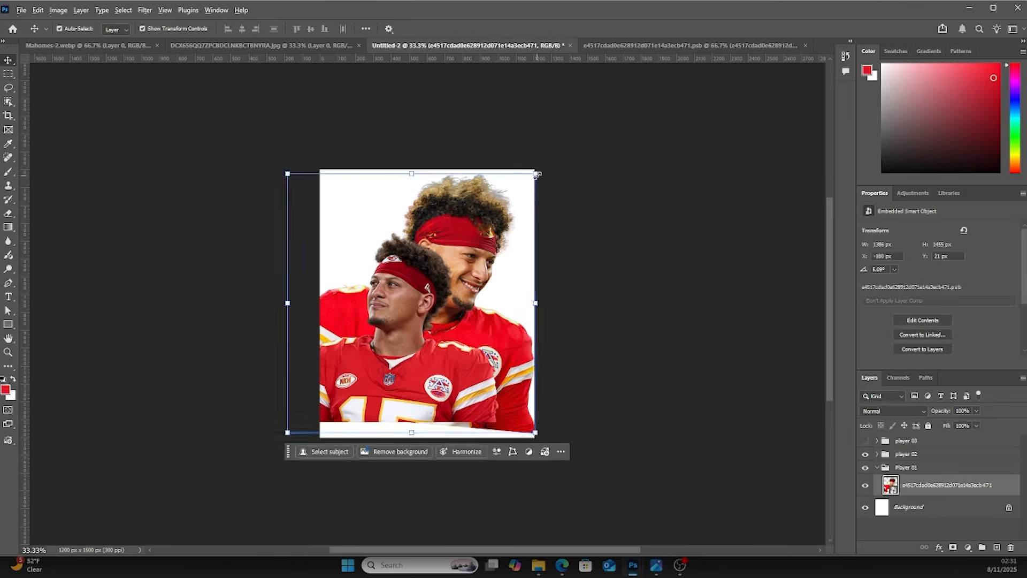
{"action": "key", "text": "ctrl+t"}
{"action": "left_click_drag", "start_coordinate": [581, 152], "coordinate": [591, 142]}
{"action": "mouse_move", "coordinate": [497, 263]}
{"action": "left_mouse_down"}
{"action": "mouse_move", "coordinate": [499, 273]}
{"action": "mouse_move", "coordinate": [484, 274]}
{"action": "left_mouse_up"}
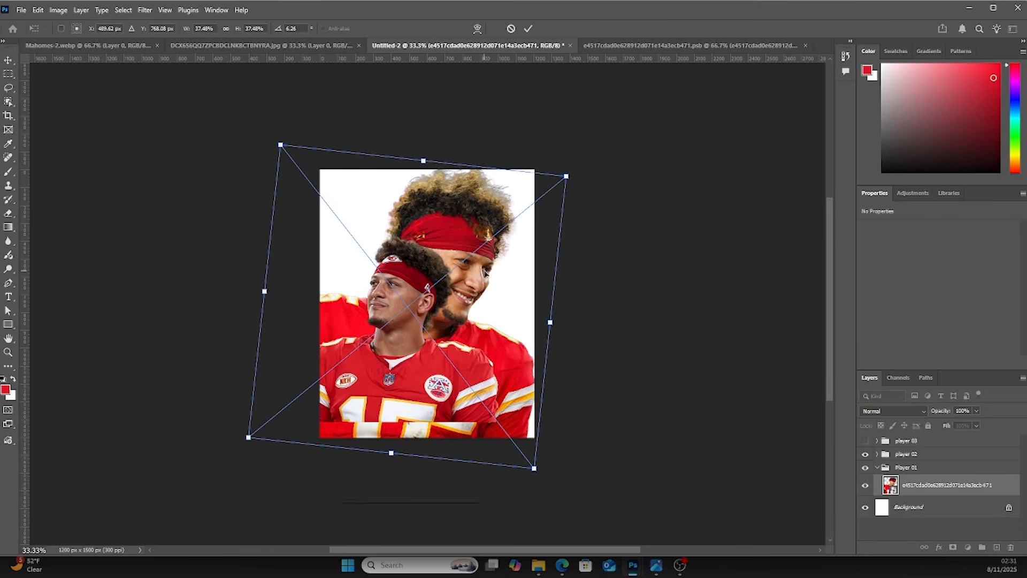
{"action": "key", "text": "Return"}
Shrink the upward-looking player's image slightly with Free Transform and shift it left
{"action": "left_click", "coordinate": [402, 318]}
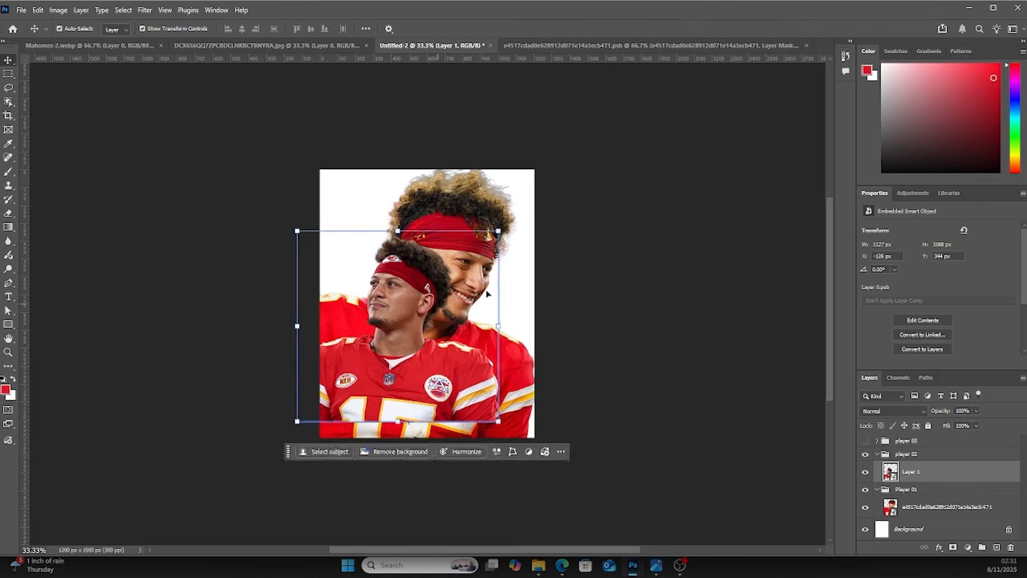
{"action": "left_click_drag", "start_coordinate": [498, 230], "coordinate": [487, 241]}
{"action": "mouse_move", "coordinate": [401, 306]}
{"action": "left_mouse_down"}
{"action": "mouse_move", "coordinate": [398, 315]}
{"action": "mouse_move", "coordinate": [397, 305]}
{"action": "left_mouse_up"}
{"action": "key", "text": "Return"}
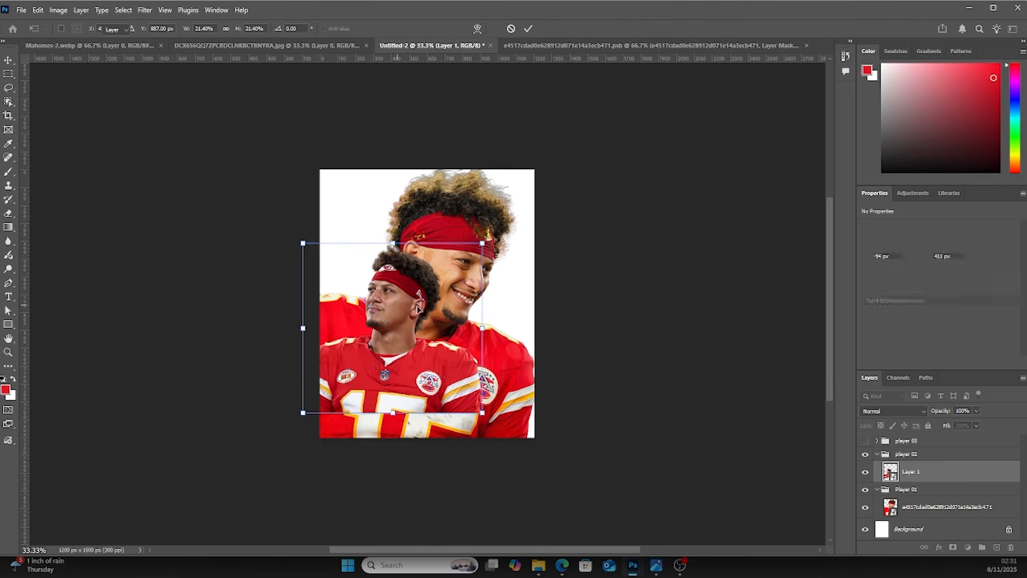
{"action": "left_click", "coordinate": [661, 310]}
Show the player 03 group, expand it, and select its image layer
{"action": "left_click", "coordinate": [909, 472]}
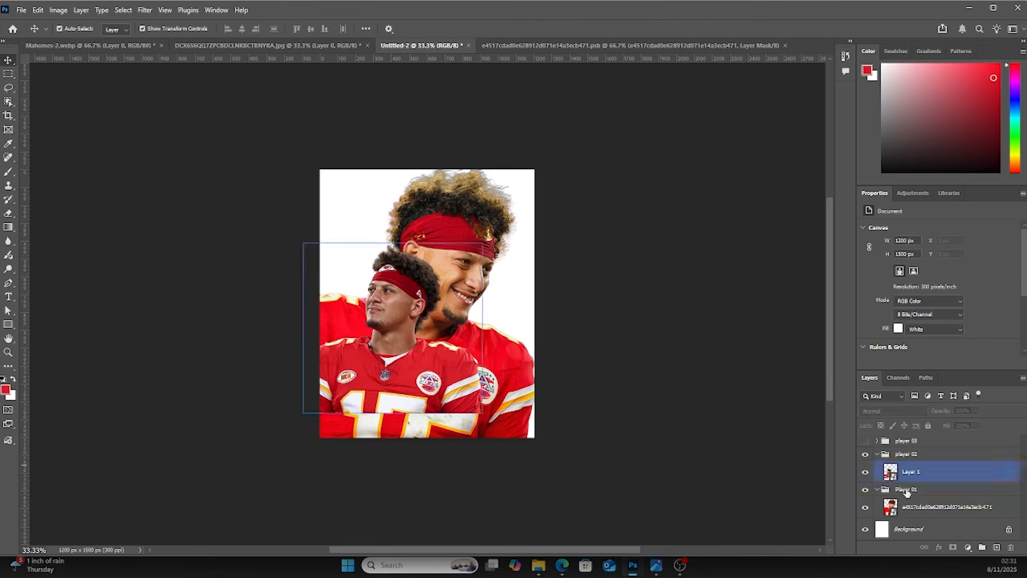
{"action": "left_click", "coordinate": [877, 440]}
{"action": "left_click", "coordinate": [865, 440]}
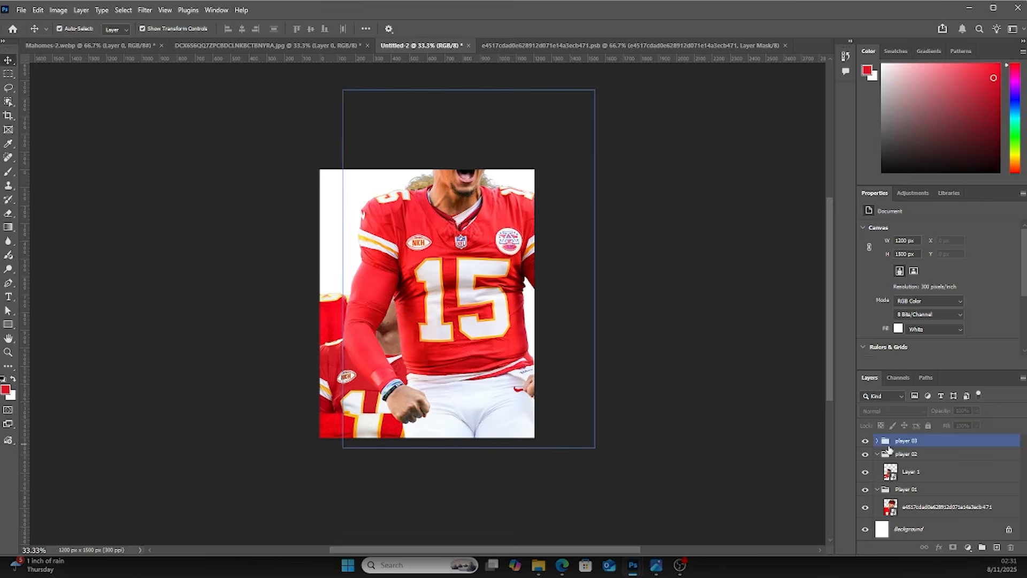
{"action": "left_click", "coordinate": [877, 441]}
{"action": "left_click", "coordinate": [910, 458]}
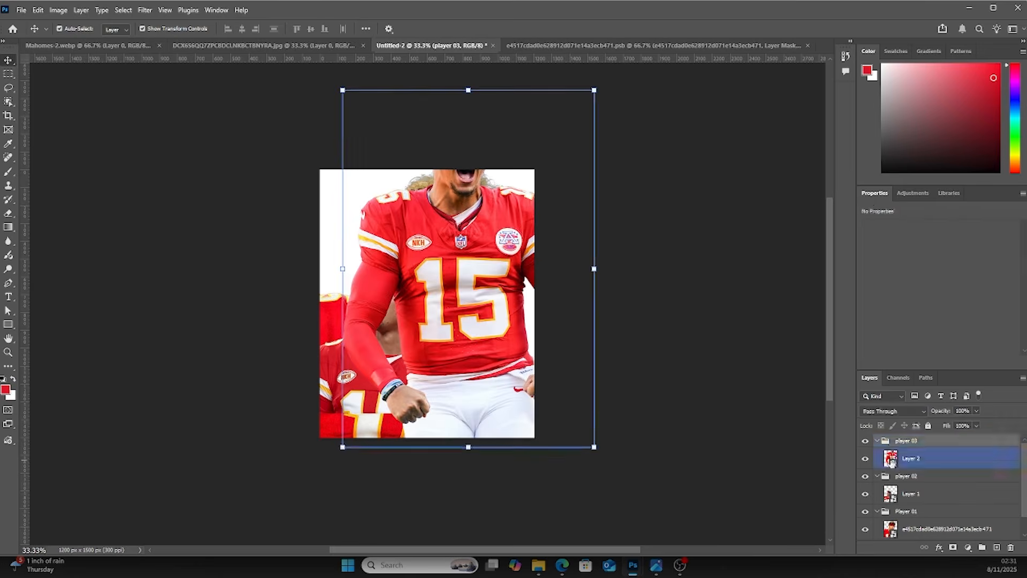
Scale the number 15 player image down to about 63% and place it at the bottom centre of the canvas
{"action": "key", "text": "ctrl+t"}
{"action": "left_click_drag", "start_coordinate": [595, 89], "coordinate": [539, 167]}
{"action": "left_click_drag", "start_coordinate": [462, 298], "coordinate": [464, 425]}
{"action": "left_click_drag", "start_coordinate": [540, 296], "coordinate": [521, 324]}
{"action": "left_click_drag", "start_coordinate": [470, 369], "coordinate": [469, 335]}
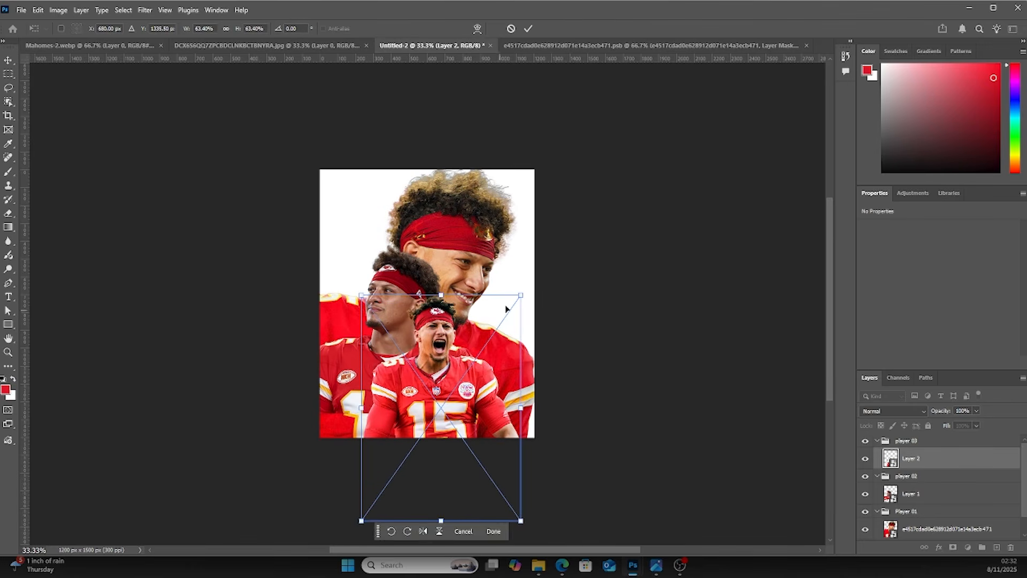
{"action": "left_click_drag", "start_coordinate": [521, 294], "coordinate": [525, 303]}
{"action": "left_click_drag", "start_coordinate": [472, 347], "coordinate": [472, 350]}
{"action": "key", "text": "Return"}
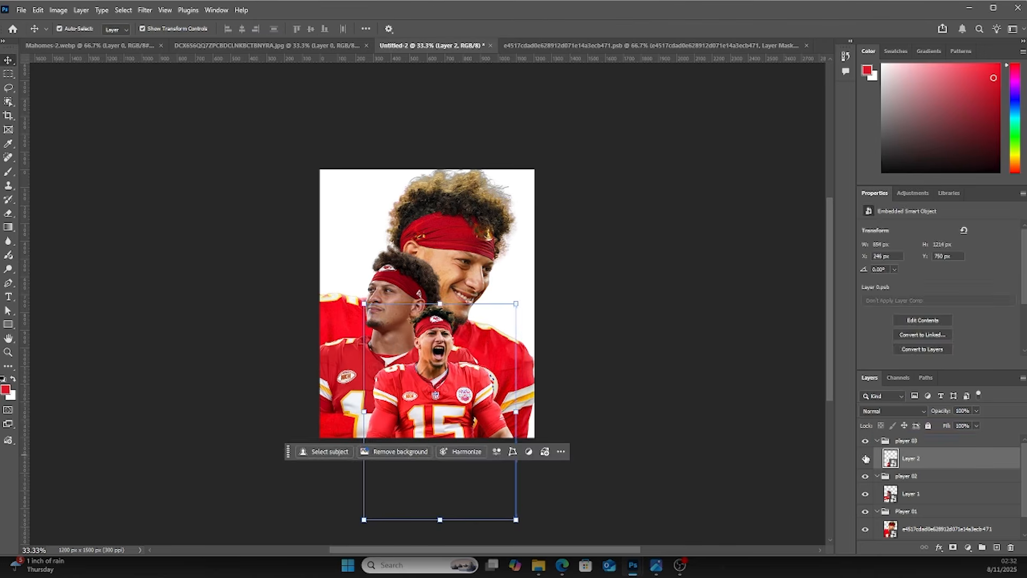
Collapse all three player groups in the layer stack
{"action": "left_click", "coordinate": [877, 440]}
{"action": "left_click", "coordinate": [876, 454]}
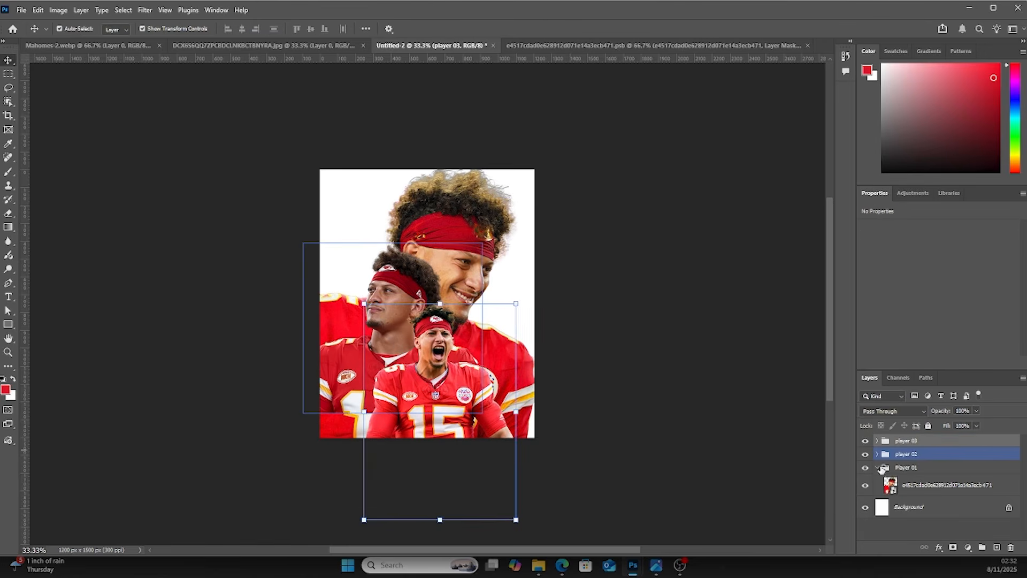
{"action": "left_click", "coordinate": [879, 468]}
{"action": "left_click", "coordinate": [878, 468]}
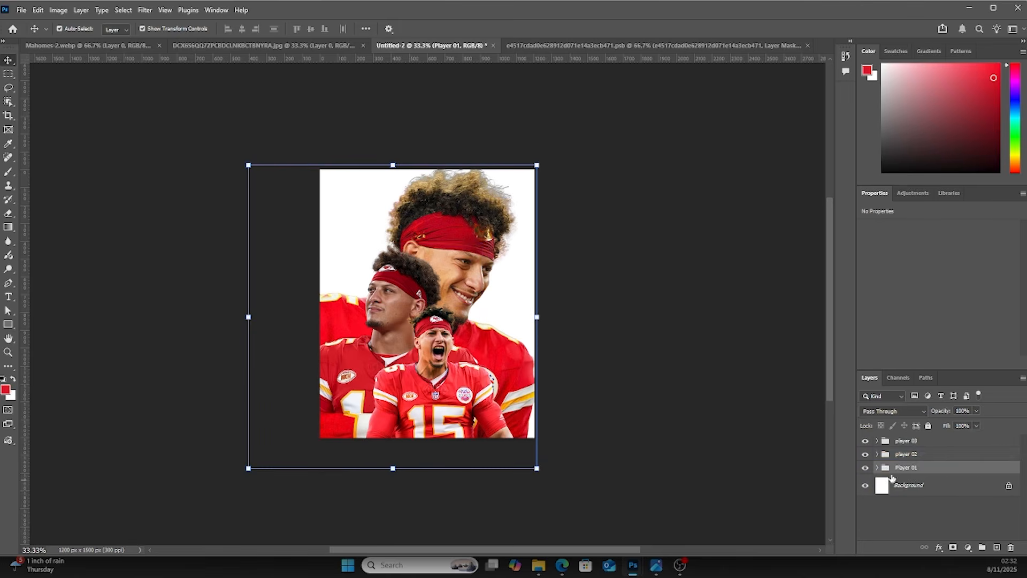
Scale the smiling player's image down to about 75% and shift it toward the upper right
{"action": "left_click", "coordinate": [896, 454], "text": "ctrl"}
{"action": "left_click", "coordinate": [897, 442], "text": "ctrl"}
{"action": "left_click_drag", "start_coordinate": [537, 165], "coordinate": [502, 207]}
{"action": "left_click_drag", "start_coordinate": [451, 300], "coordinate": [461, 280]}
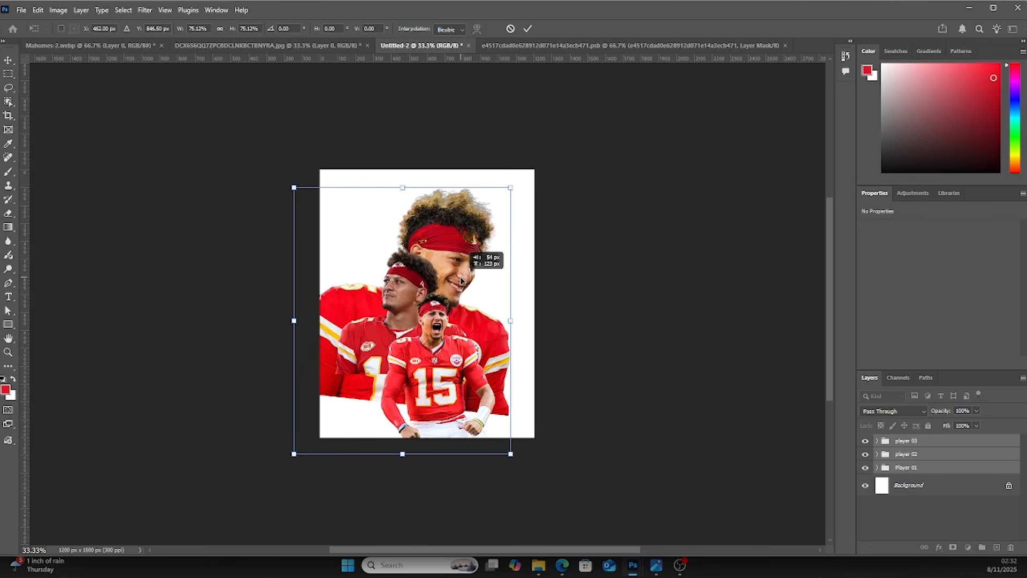
{"action": "left_click_drag", "start_coordinate": [461, 279], "coordinate": [461, 279]}
{"action": "left_click", "coordinate": [573, 310]}
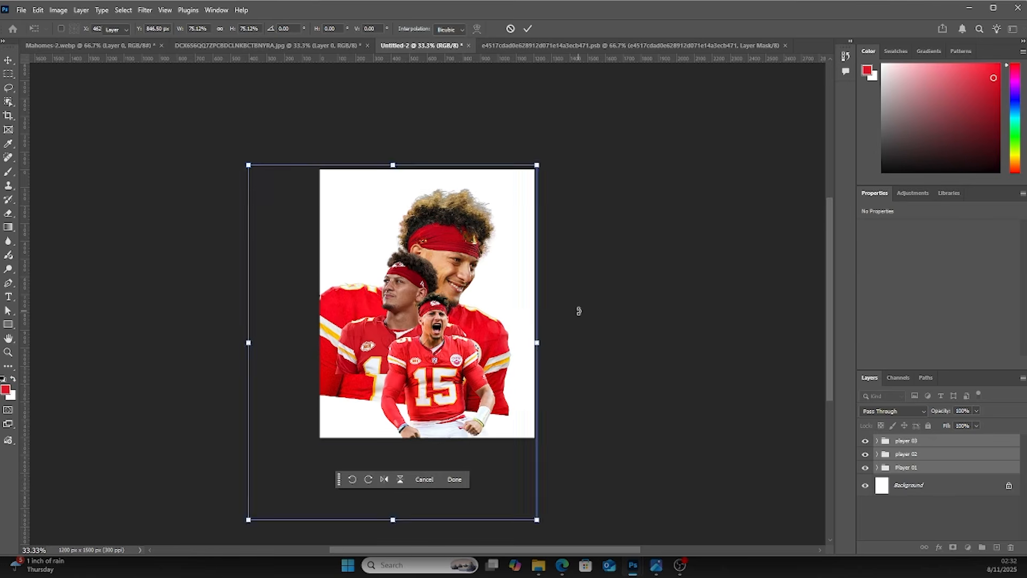
{"action": "left_click", "coordinate": [580, 314]}
Expand the Player 01 group, select its image layer, and add a layer mask
{"action": "left_click", "coordinate": [897, 469]}
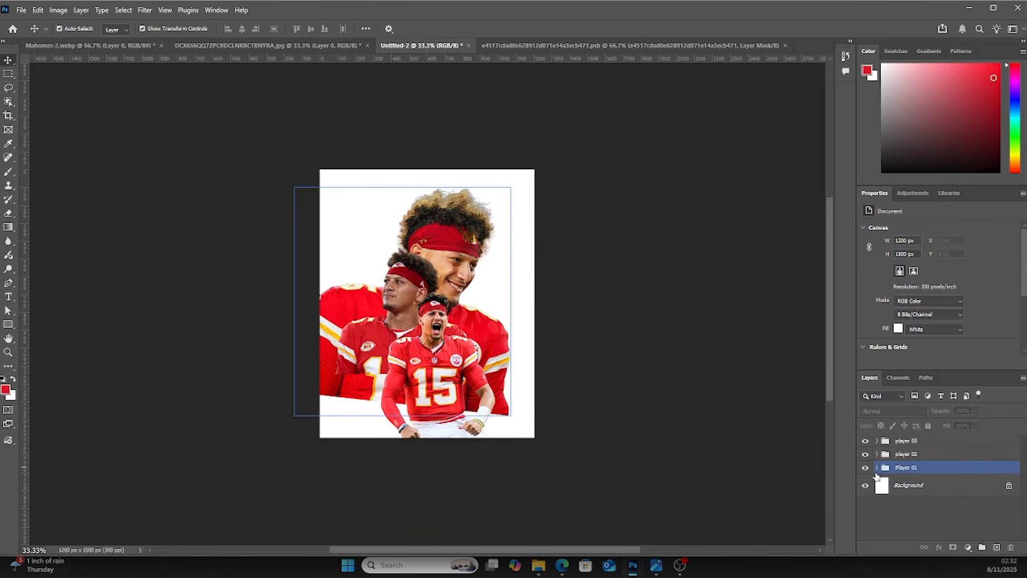
{"action": "left_click", "coordinate": [876, 469]}
{"action": "left_click", "coordinate": [891, 488]}
{"action": "left_click", "coordinate": [953, 547]}
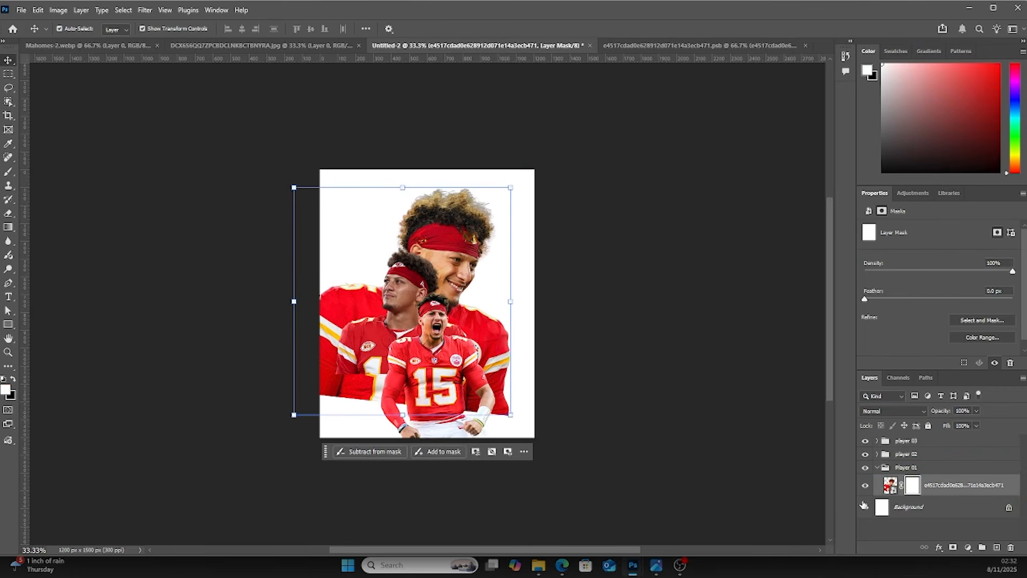
Set the foreground to black and brush on the mask to fade the smiling player's lower right jersey
{"action": "key", "text": "b"}
{"action": "left_click", "coordinate": [7, 391]}
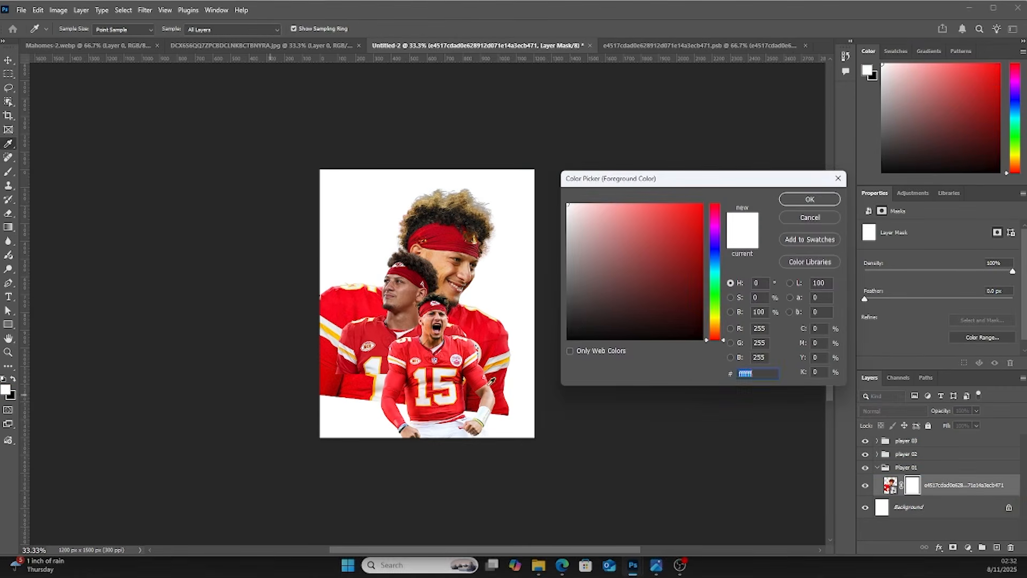
{"action": "left_click_drag", "start_coordinate": [698, 336], "coordinate": [712, 355]}
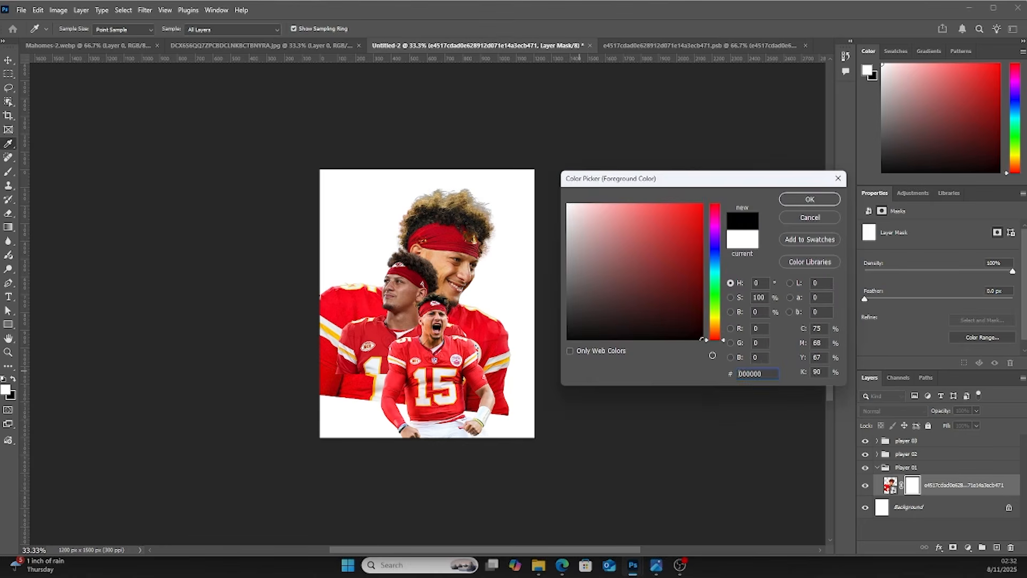
{"action": "left_click", "coordinate": [810, 199]}
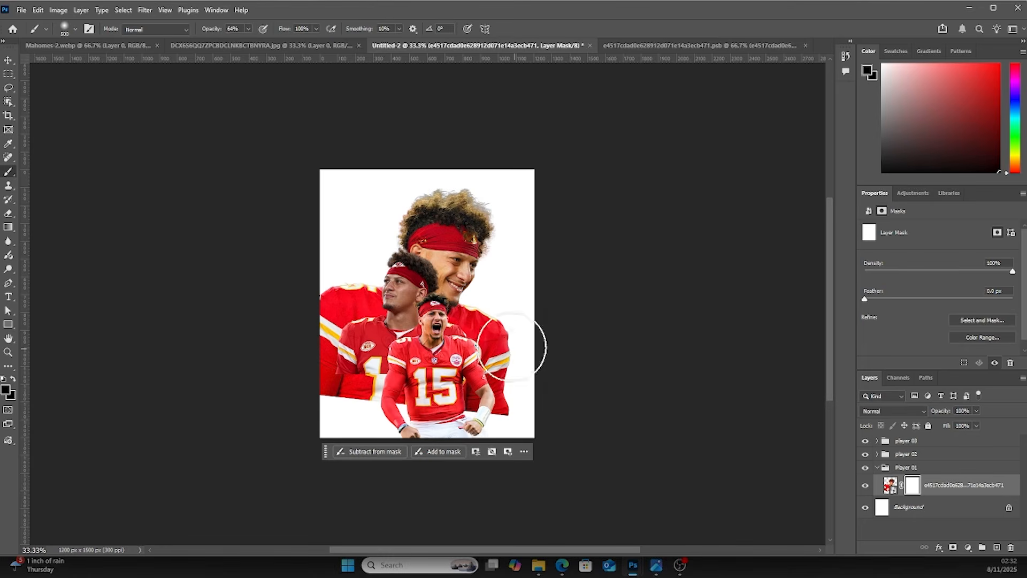
{"action": "mouse_move", "coordinate": [508, 341]}
{"action": "left_mouse_down"}
{"action": "mouse_move", "coordinate": [506, 381]}
{"action": "mouse_move", "coordinate": [512, 339]}
{"action": "mouse_move", "coordinate": [519, 395]}
{"action": "mouse_move", "coordinate": [523, 374]}
{"action": "left_mouse_up"}
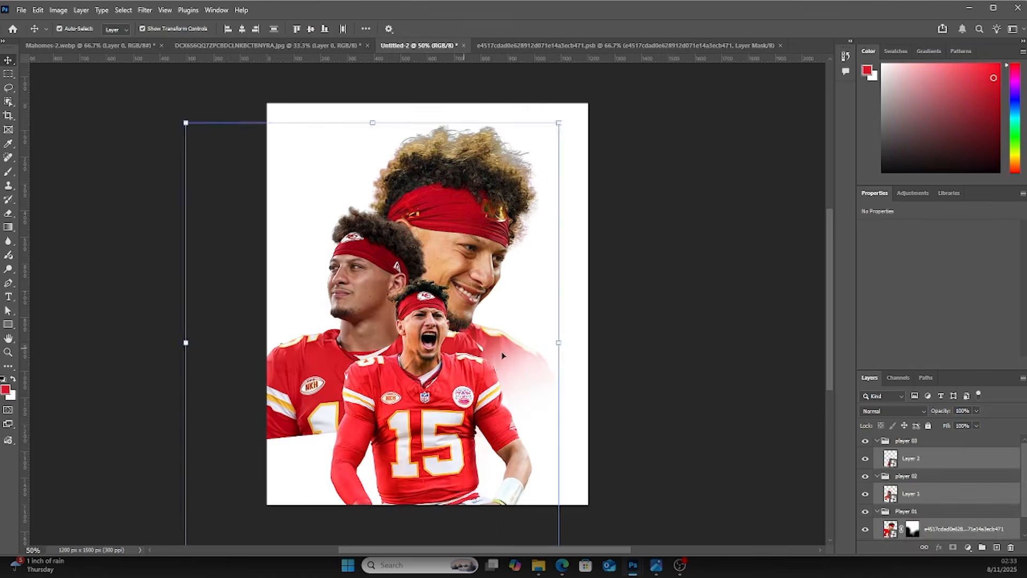
Paint more black on the smiling player's mask to fade the lower right of his jersey further
{"action": "left_click", "coordinate": [705, 387]}
{"action": "left_click", "coordinate": [902, 528]}
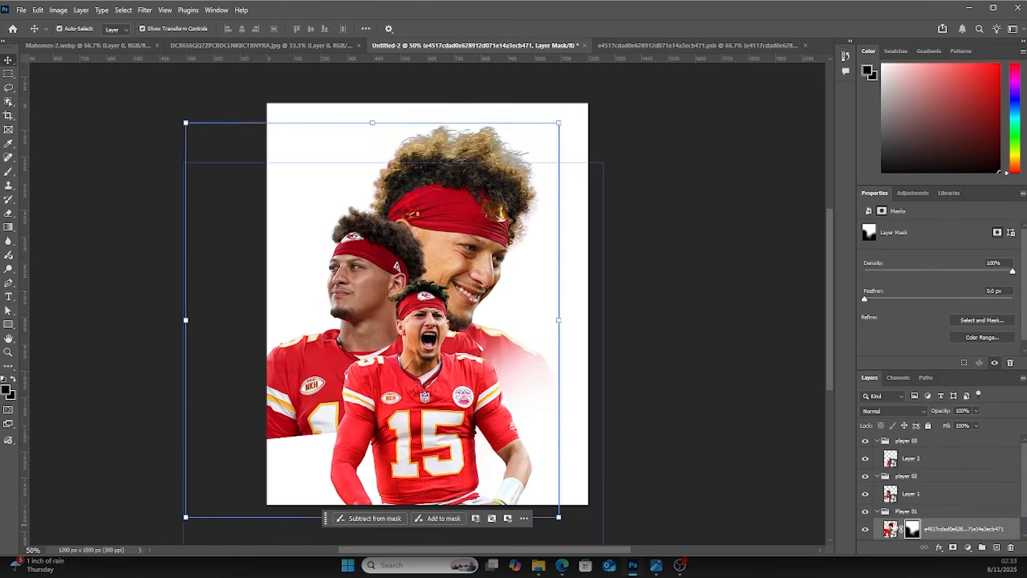
{"action": "key", "text": "b"}
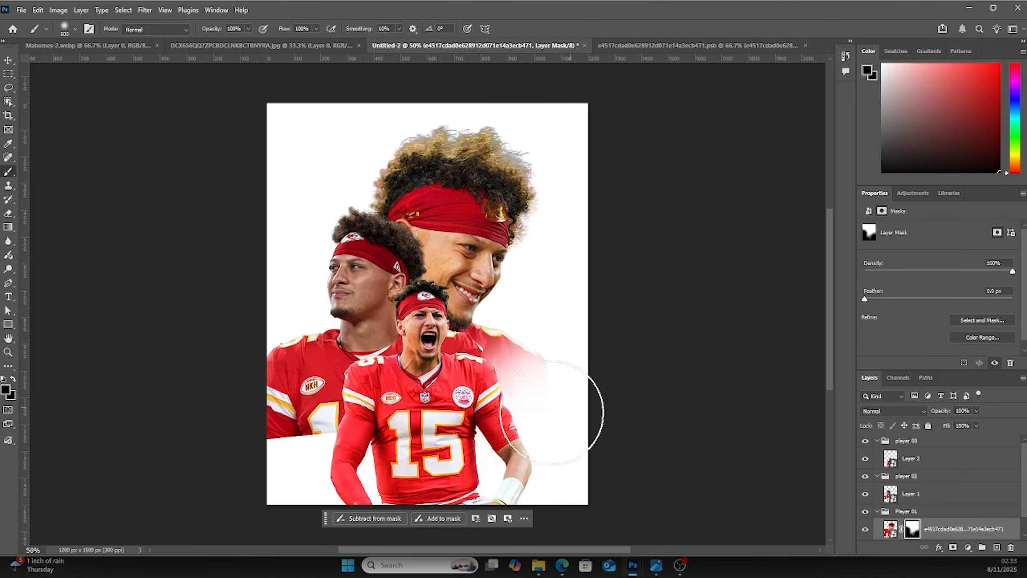
{"action": "mouse_move", "coordinate": [551, 395]}
{"action": "left_mouse_down"}
{"action": "mouse_move", "coordinate": [512, 409]}
{"action": "mouse_move", "coordinate": [371, 432]}
{"action": "mouse_move", "coordinate": [492, 423]}
{"action": "left_mouse_up"}
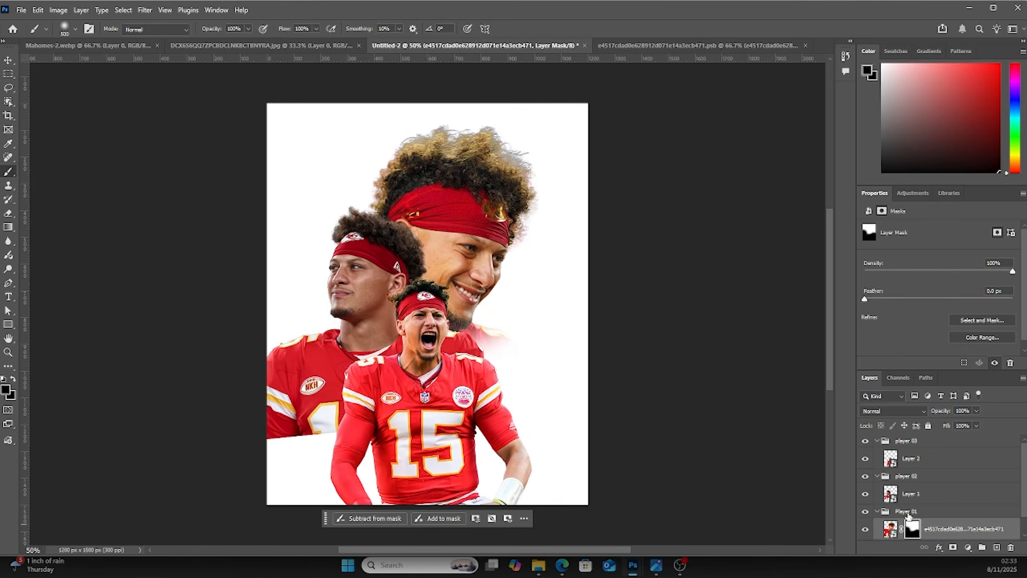
Add a layer mask to the player 02 image and brush away its lower left jersey
{"action": "left_click", "coordinate": [901, 495]}
{"action": "left_click", "coordinate": [953, 547]}
{"action": "mouse_move", "coordinate": [216, 438]}
{"action": "left_mouse_down"}
{"action": "mouse_move", "coordinate": [266, 431]}
{"action": "mouse_move", "coordinate": [263, 395]}
{"action": "mouse_move", "coordinate": [269, 445]}
{"action": "mouse_move", "coordinate": [281, 410]}
{"action": "mouse_move", "coordinate": [277, 417]}
{"action": "mouse_move", "coordinate": [293, 419]}
{"action": "mouse_move", "coordinate": [345, 413]}
{"action": "mouse_move", "coordinate": [369, 450]}
{"action": "left_mouse_up"}
{"action": "left_click_drag", "start_coordinate": [277, 396], "coordinate": [325, 442]}
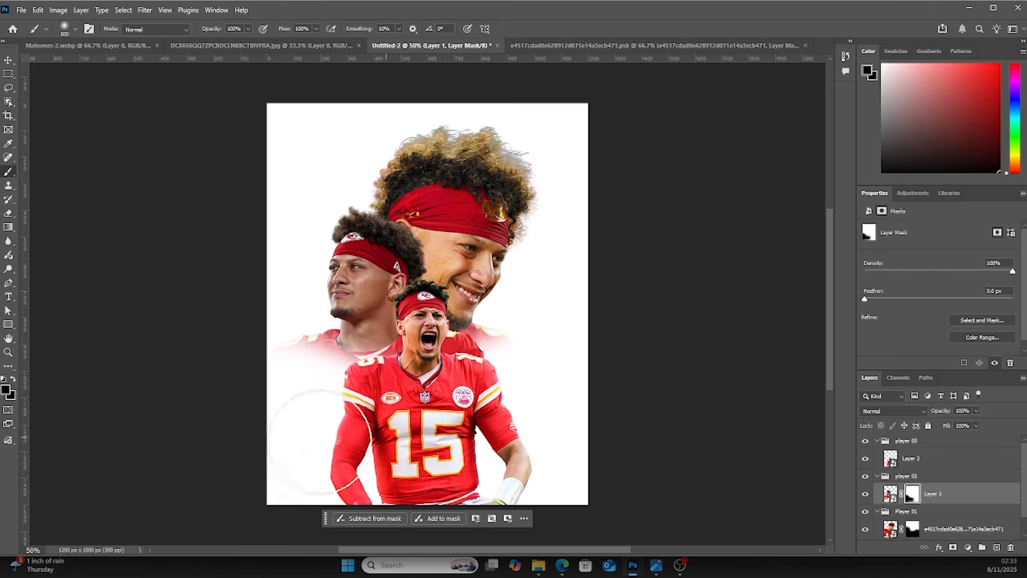
Reduce the brush size and paint more on the player 02 mask around the left shoulder
{"action": "key", "text": "bracketleft"}
{"action": "key", "text": "bracketleft"}
{"action": "key", "text": "bracketleft"}
{"action": "key", "text": "bracketleft"}
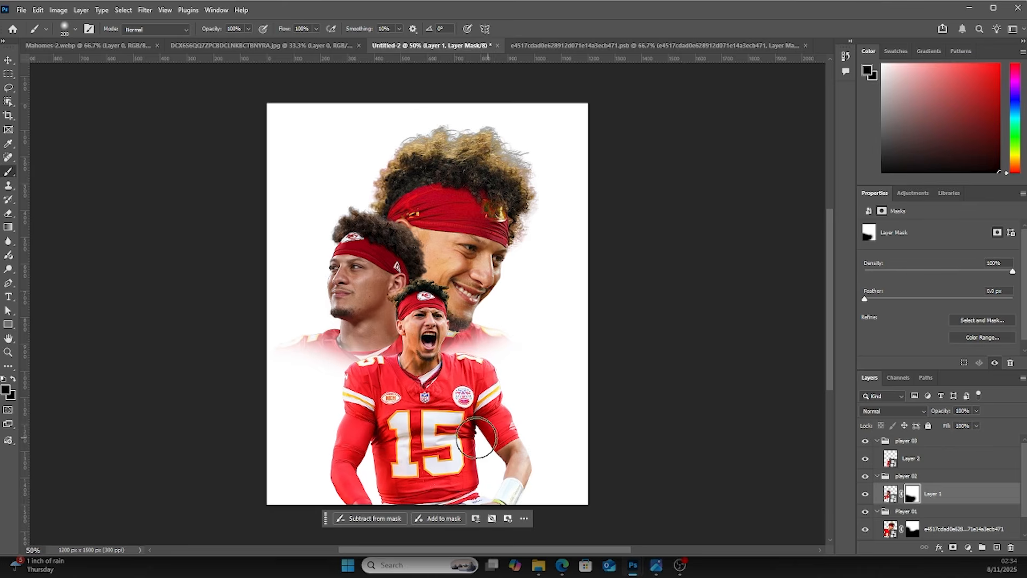
{"action": "mouse_move", "coordinate": [367, 379]}
{"action": "left_mouse_down"}
{"action": "mouse_move", "coordinate": [400, 372]}
{"action": "mouse_move", "coordinate": [309, 348]}
{"action": "mouse_move", "coordinate": [321, 360]}
{"action": "left_mouse_up"}
{"action": "key", "text": "bracketleft"}
{"action": "key", "text": "bracketleft"}
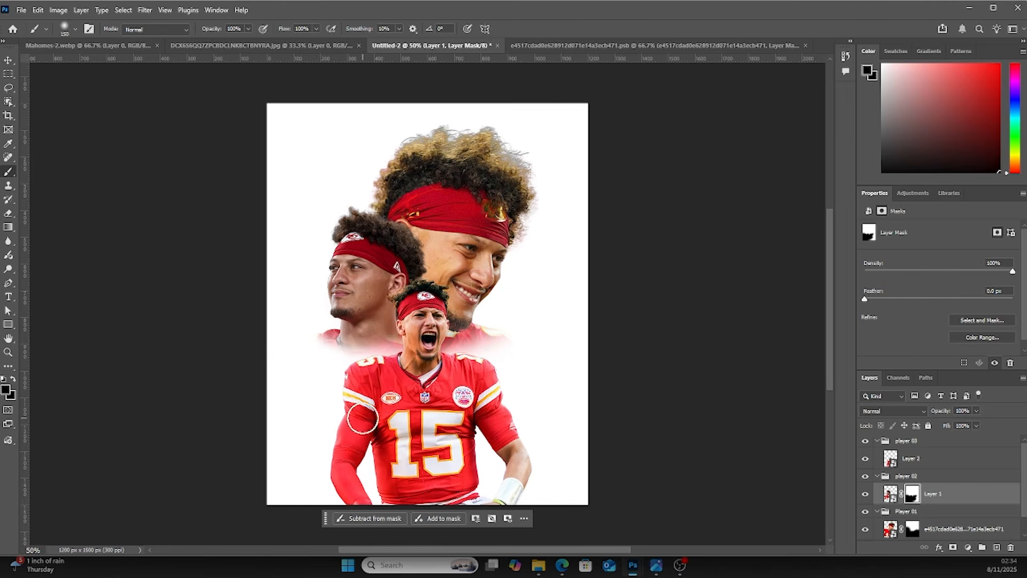
Nudge the number 15 player's image slightly upward with the Move tool
{"action": "left_click", "coordinate": [7, 65]}
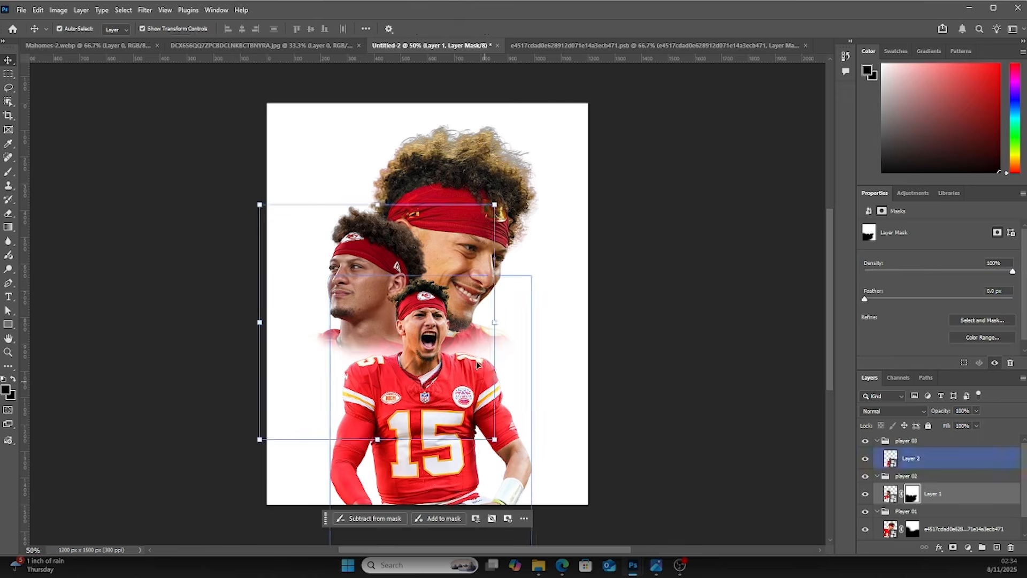
{"action": "left_click_drag", "start_coordinate": [436, 325], "coordinate": [436, 311]}
{"action": "left_click", "coordinate": [652, 291]}
Enlarge and reposition the smiling player's image with Free Transform
{"action": "left_click_drag", "start_coordinate": [474, 170], "coordinate": [491, 184]}
{"action": "left_click_drag", "start_coordinate": [577, 137], "coordinate": [615, 116]}
{"action": "left_click_drag", "start_coordinate": [536, 197], "coordinate": [527, 186]}
{"action": "left_click_drag", "start_coordinate": [603, 129], "coordinate": [609, 100]}
{"action": "left_click_drag", "start_coordinate": [516, 231], "coordinate": [507, 238]}
{"action": "key", "text": "Return"}
Scale the left-looking player's image up to about 114%, tilt it slightly and reposition it
{"action": "left_click", "coordinate": [221, 260]}
{"action": "left_click_drag", "start_coordinate": [372, 239], "coordinate": [367, 250]}
{"action": "left_click_drag", "start_coordinate": [498, 208], "coordinate": [523, 193]}
{"action": "left_click_drag", "start_coordinate": [464, 280], "coordinate": [465, 282]}
{"action": "left_click_drag", "start_coordinate": [396, 252], "coordinate": [409, 259]}
{"action": "left_click_drag", "start_coordinate": [531, 194], "coordinate": [532, 189]}
{"action": "left_click_drag", "start_coordinate": [403, 275], "coordinate": [399, 262]}
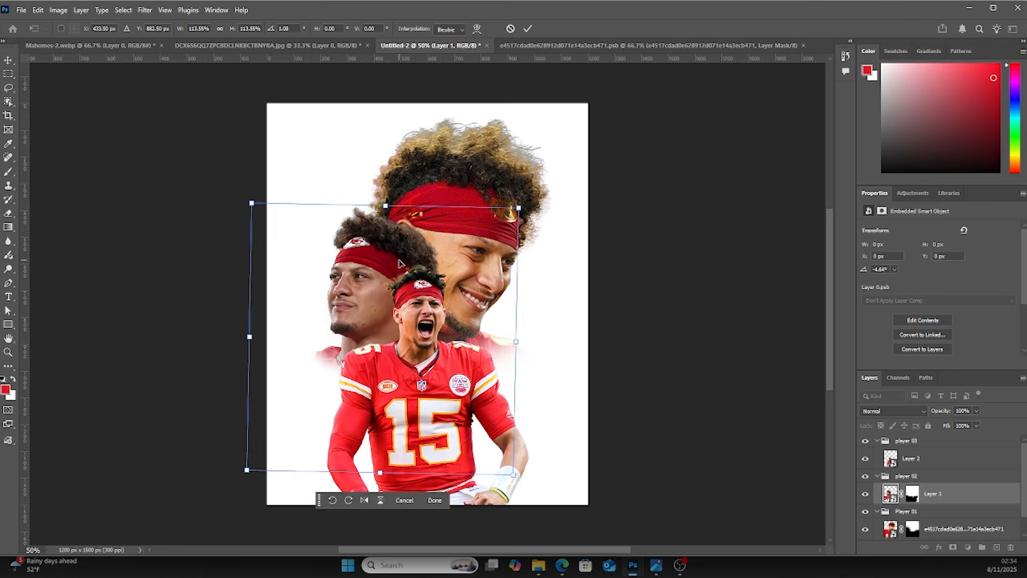
{"action": "key", "text": "Return"}
{"action": "left_click", "coordinate": [703, 364]}
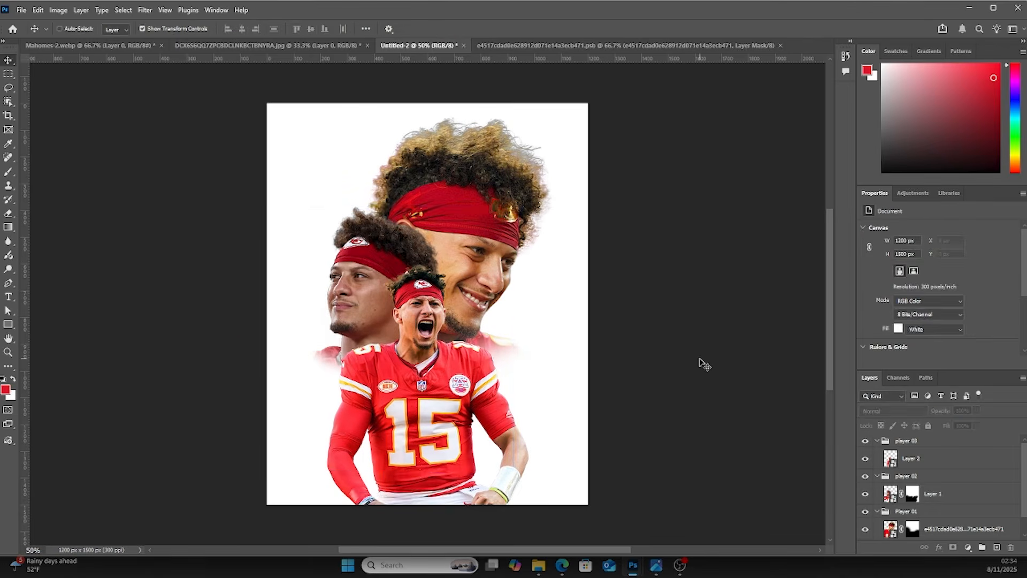
Add a text layer reading 1 in Anton and enlarge it to about 192 pt over the players
{"action": "key", "text": "ctrl+minus"}
{"action": "key", "text": "ctrl+minus"}
{"action": "key", "text": "ctrl+plus"}
{"action": "key", "text": "ctrl+plus"}
{"action": "left_click", "coordinate": [10, 297]}
{"action": "left_click", "coordinate": [420, 284]}
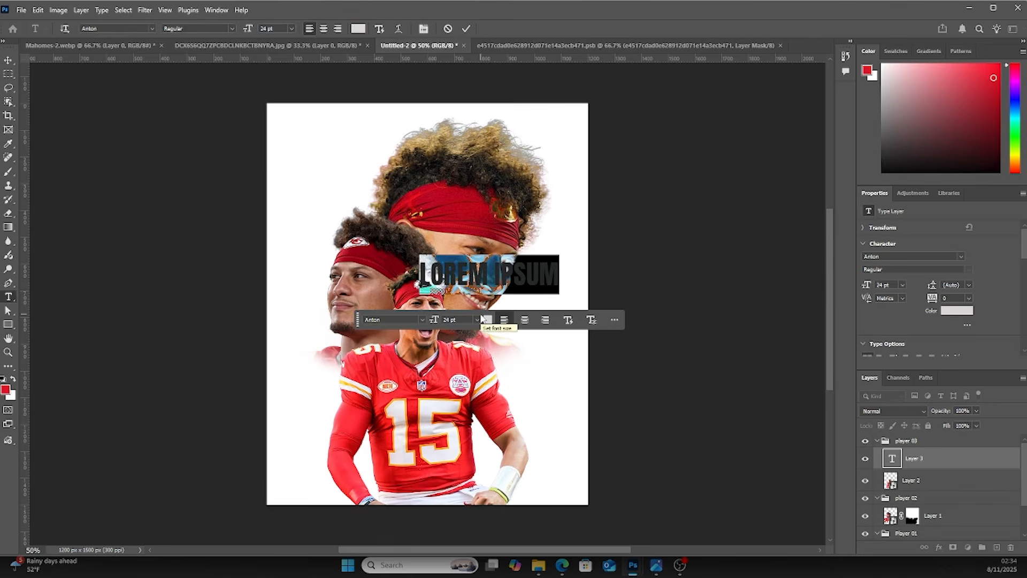
{"action": "type", "text": "1"}
{"action": "left_click", "coordinate": [7, 62]}
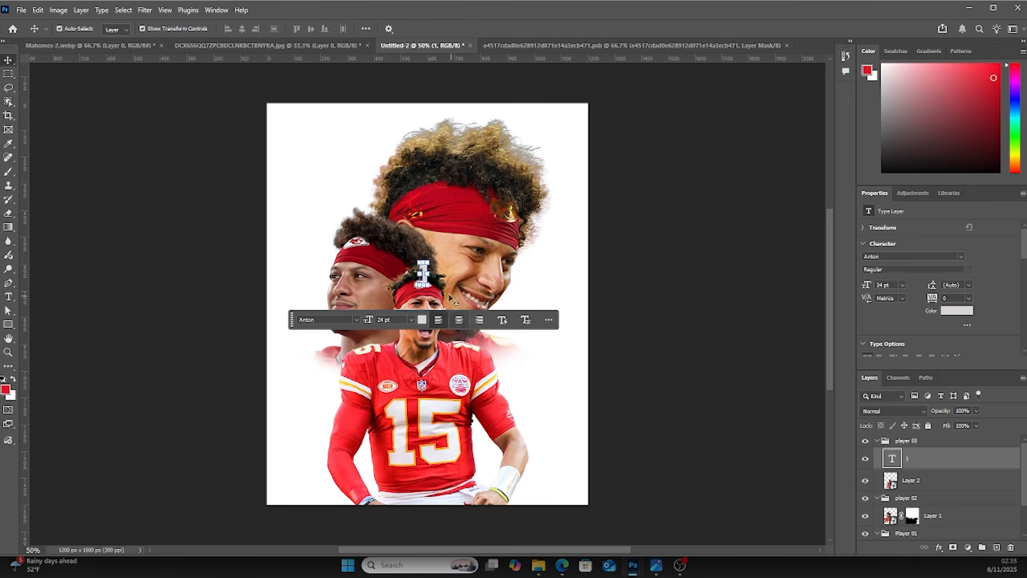
{"action": "left_click_drag", "start_coordinate": [429, 276], "coordinate": [454, 341]}
{"action": "key", "text": "Return"}
Set the number's text color to white
{"action": "double_click", "coordinate": [892, 457]}
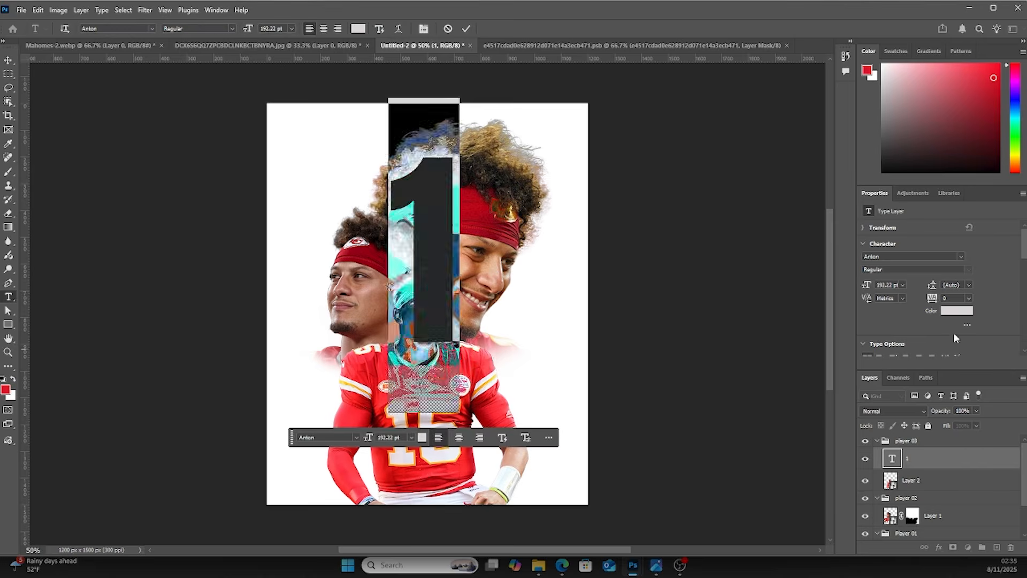
{"action": "left_click", "coordinate": [957, 310]}
{"action": "left_click_drag", "start_coordinate": [599, 245], "coordinate": [555, 198]}
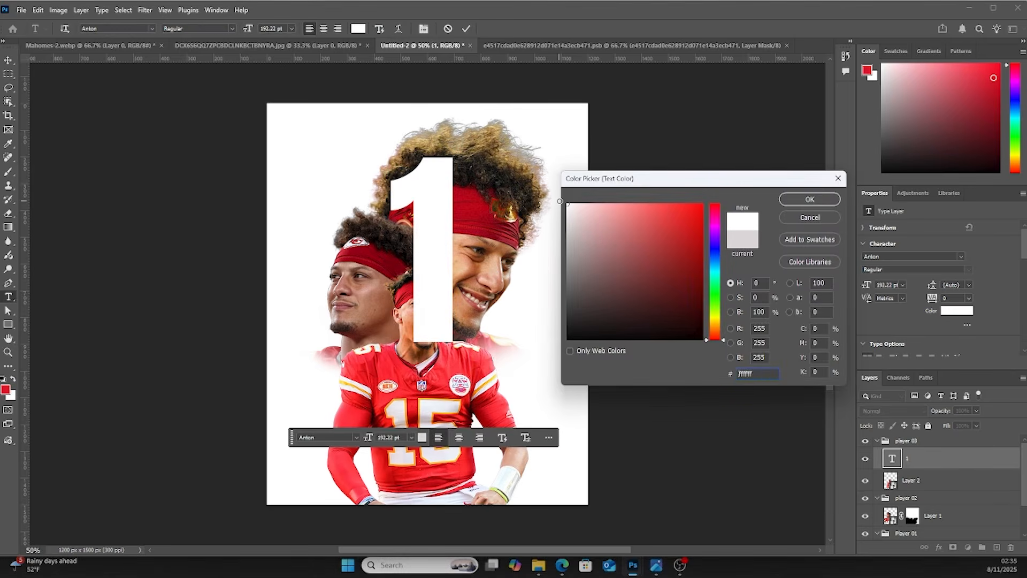
{"action": "left_click", "coordinate": [787, 202]}
{"action": "left_click", "coordinate": [891, 463]}
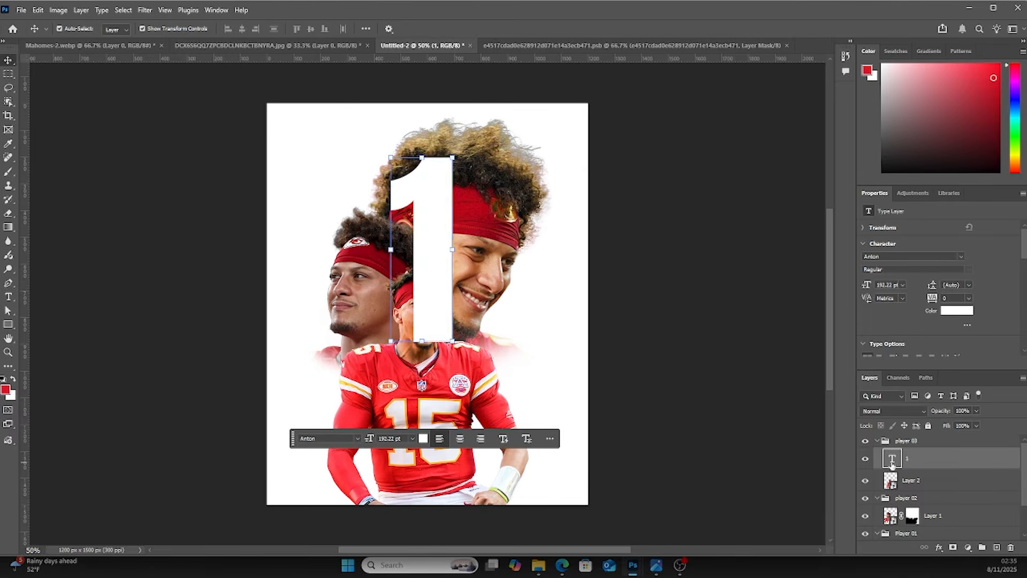
Apply Field Blur to the number, converting its type layer to a smart object
{"action": "left_click", "coordinate": [146, 12]}
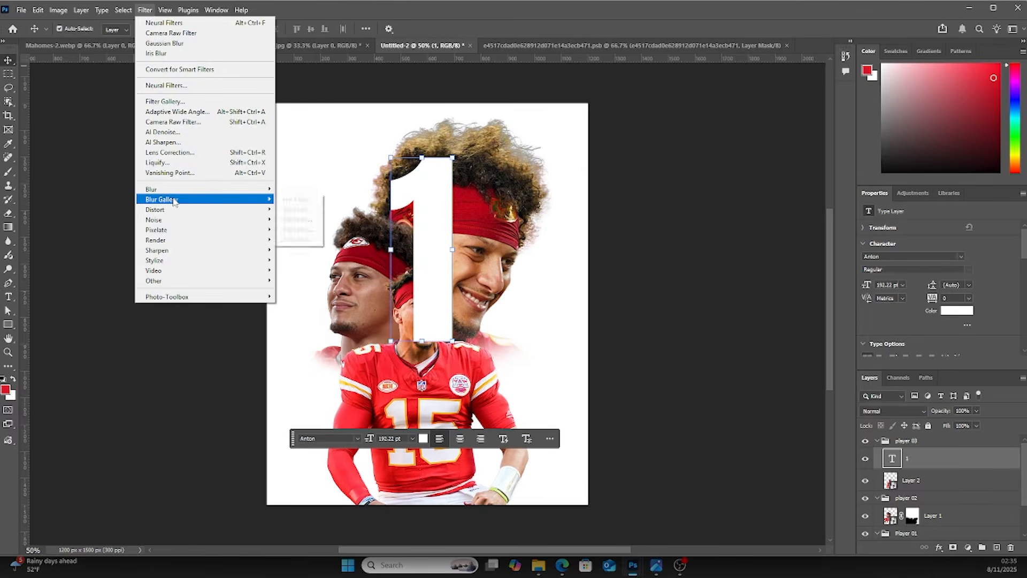
{"action": "mouse_move", "coordinate": [174, 201]}
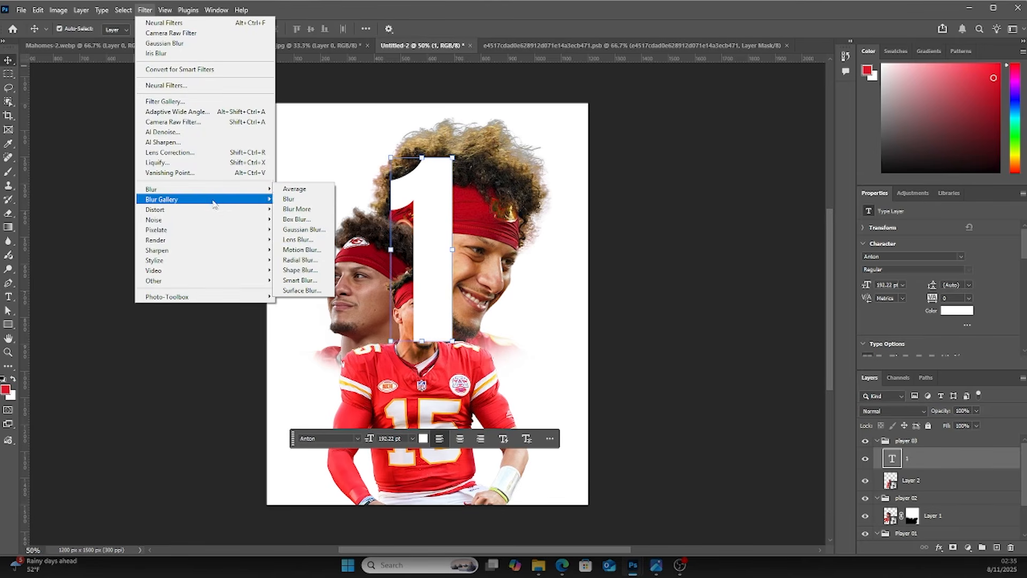
{"action": "mouse_move", "coordinate": [211, 199]}
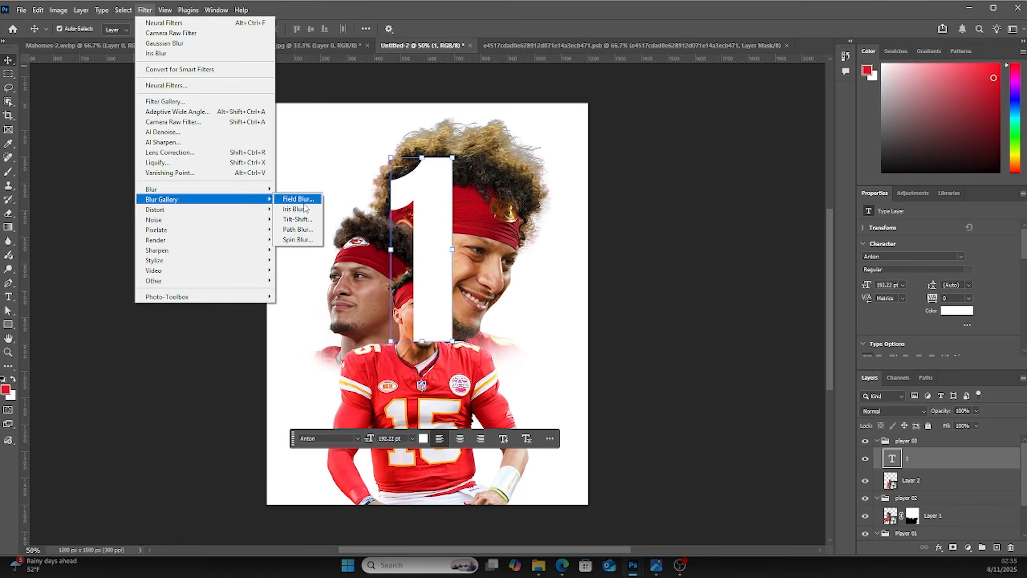
{"action": "left_click", "coordinate": [299, 199]}
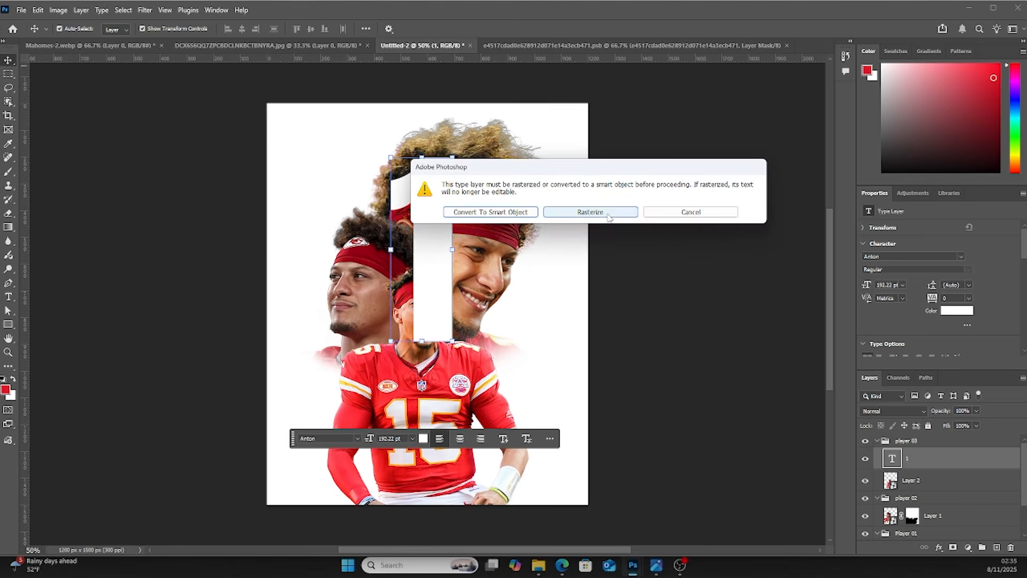
{"action": "left_click", "coordinate": [608, 216]}
{"action": "left_click", "coordinate": [518, 214]}
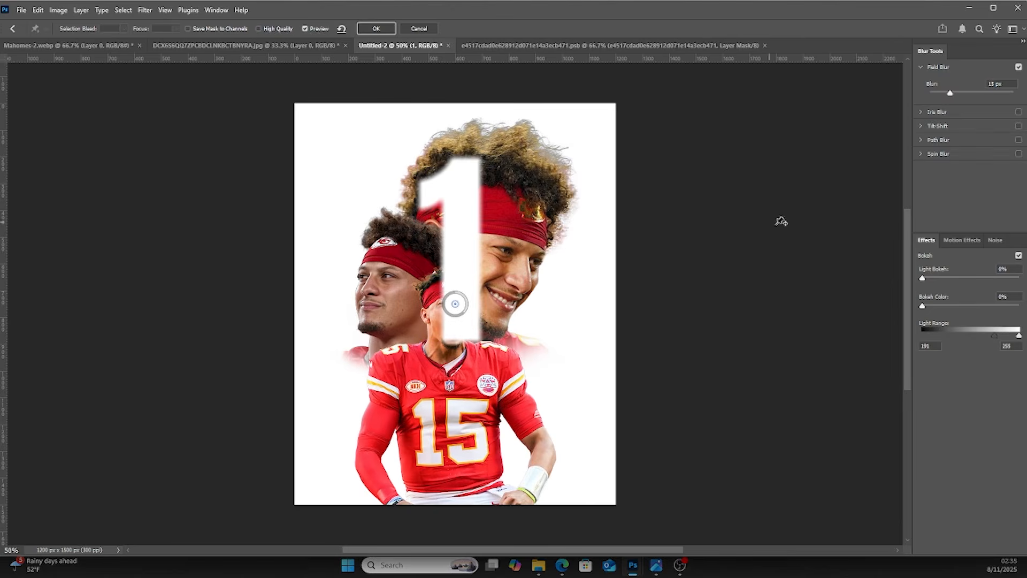
Set Field Blur to 18 px with Light Bokeh 33% and Bokeh Color 13%, then apply it
{"action": "left_click", "coordinate": [941, 278]}
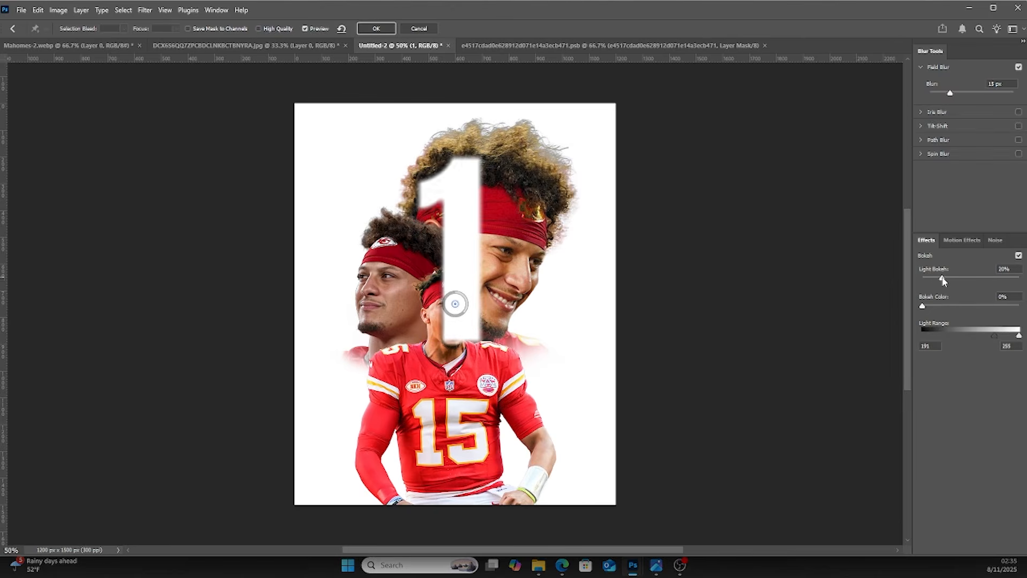
{"action": "left_click_drag", "start_coordinate": [945, 276], "coordinate": [957, 275]}
{"action": "left_click", "coordinate": [933, 306]}
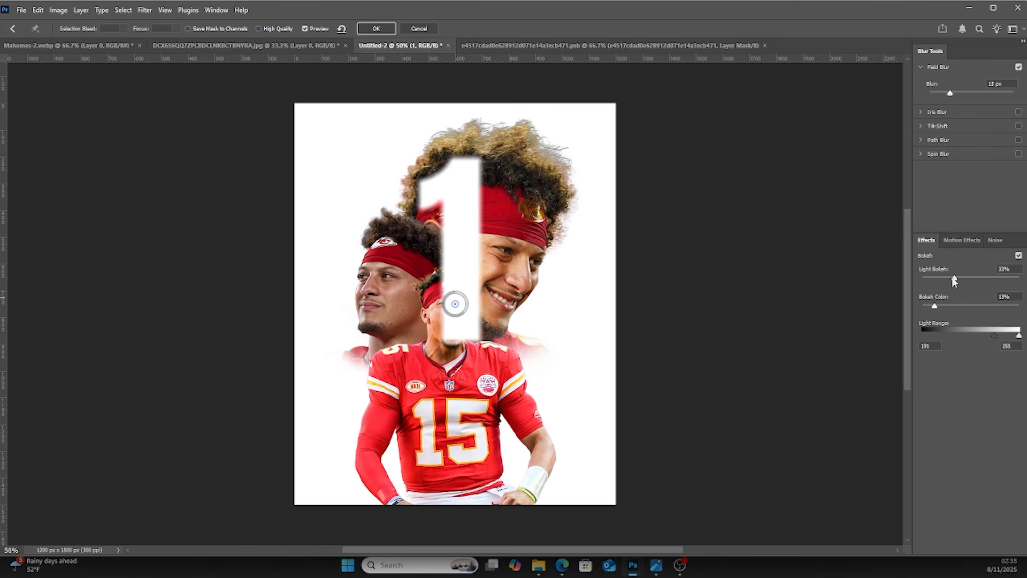
{"action": "left_click_drag", "start_coordinate": [954, 94], "coordinate": [952, 100]}
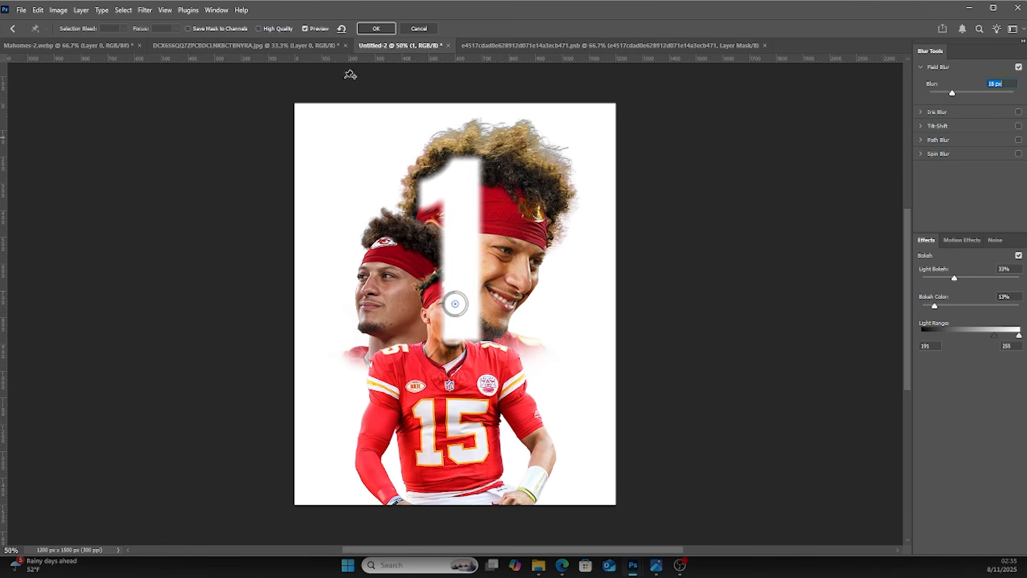
{"action": "left_click", "coordinate": [376, 29]}
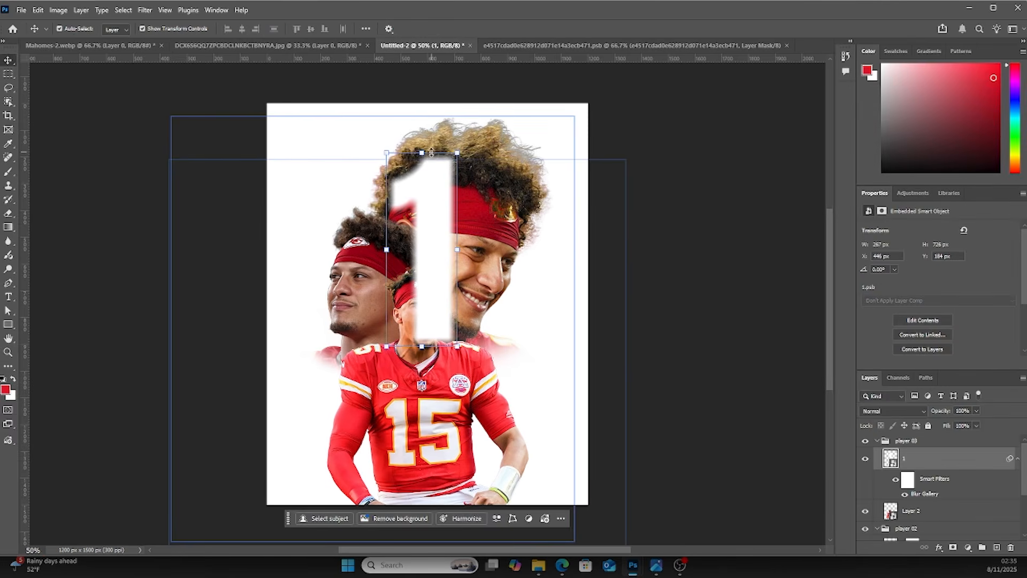
Scale the blurred number up to about 158% and move it down and left
{"action": "left_click", "coordinate": [457, 153]}
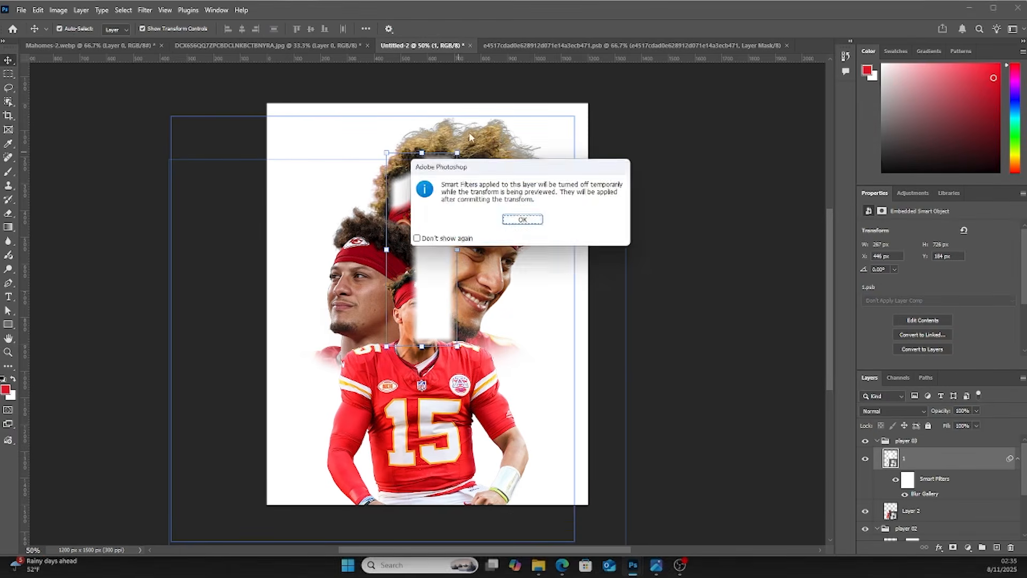
{"action": "left_click", "coordinate": [522, 220]}
{"action": "left_click_drag", "start_coordinate": [457, 153], "coordinate": [479, 110]}
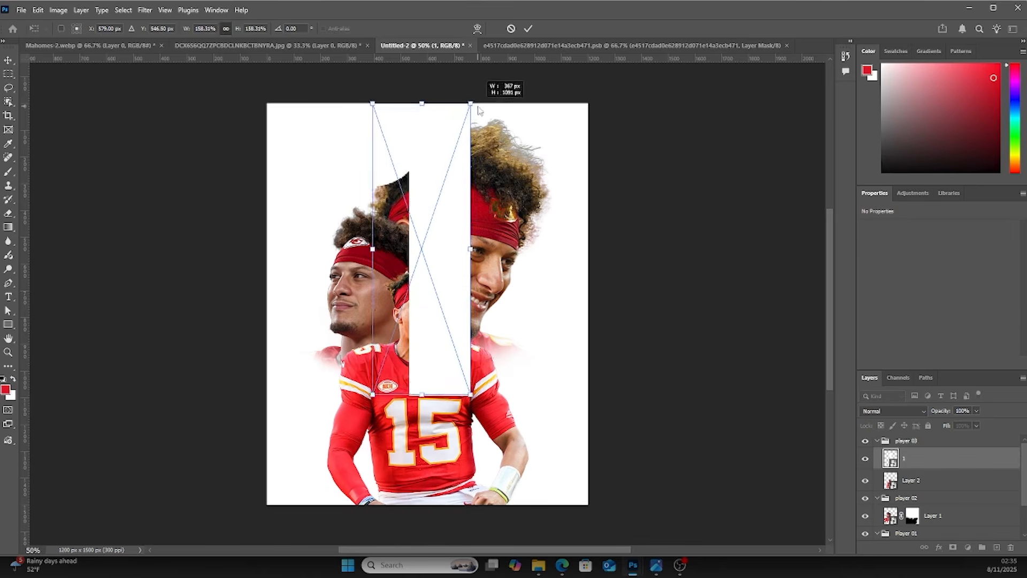
{"action": "left_click_drag", "start_coordinate": [445, 163], "coordinate": [424, 202]}
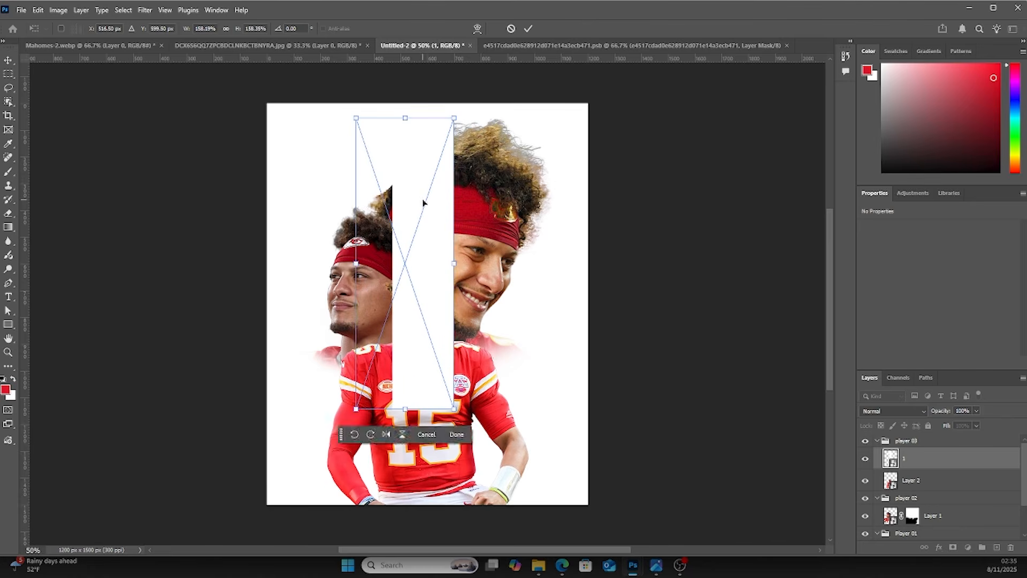
{"action": "key", "text": "Return"}
Narrow the blurred number to about 123% width and commit the transform
{"action": "left_click", "coordinate": [457, 268]}
{"action": "left_click", "coordinate": [530, 224]}
{"action": "left_click_drag", "start_coordinate": [459, 264], "coordinate": [443, 268]}
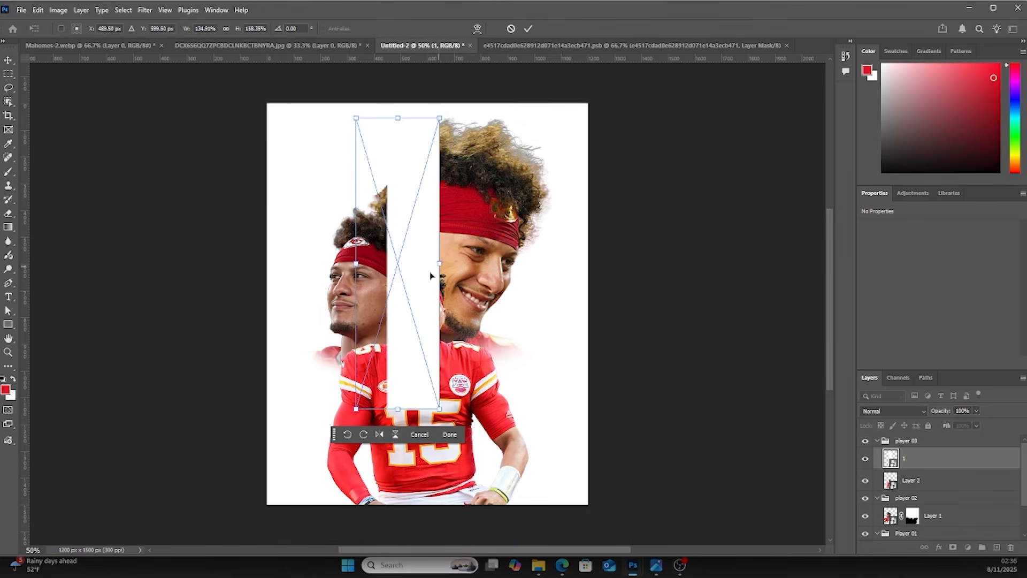
{"action": "left_click_drag", "start_coordinate": [356, 267], "coordinate": [364, 264]}
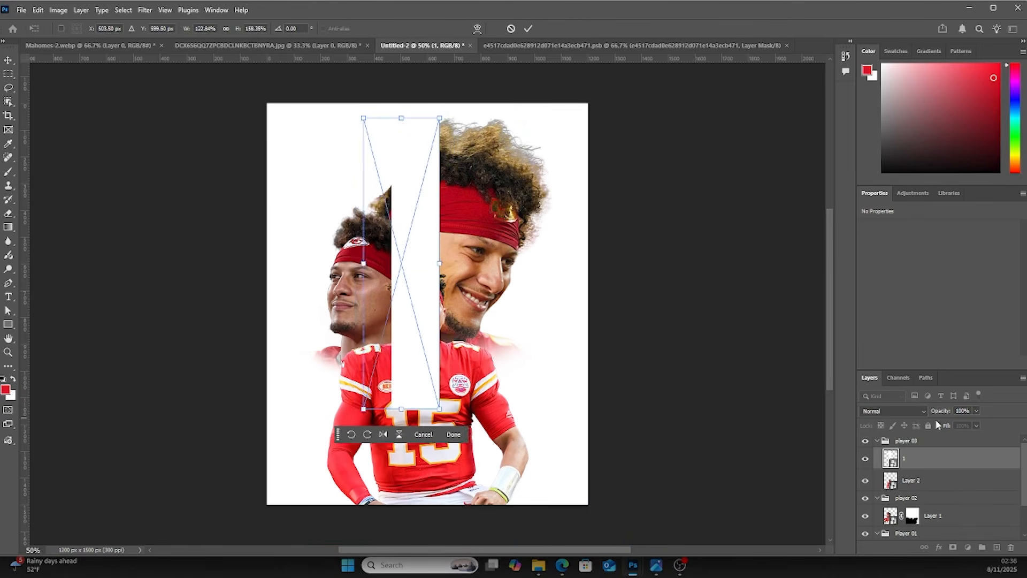
{"action": "key", "text": "Return"}
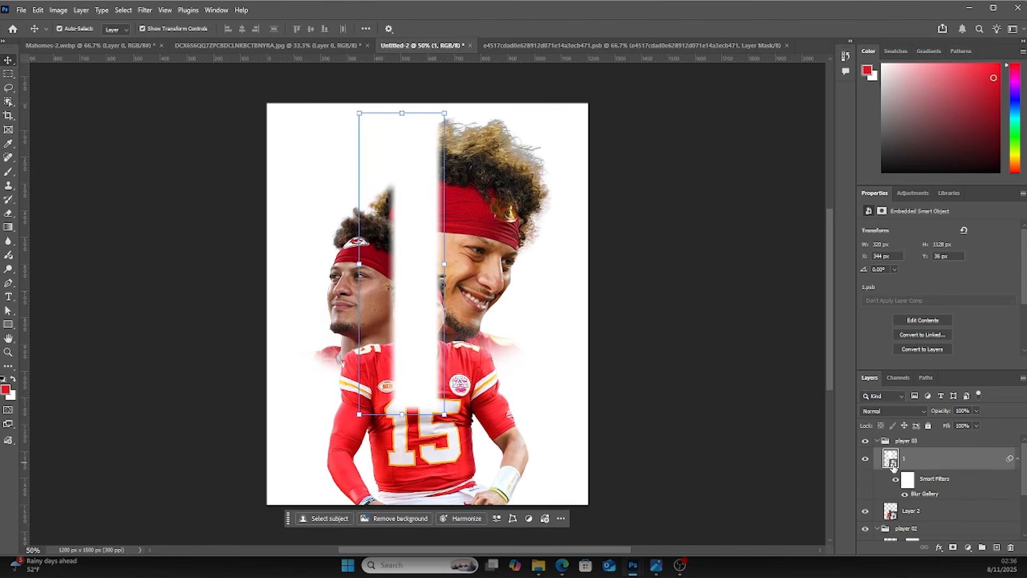
Move the number layer below Layer 2 and nudge the number slightly left
{"action": "left_click_drag", "start_coordinate": [894, 464], "coordinate": [904, 516]}
{"action": "left_click_drag", "start_coordinate": [409, 237], "coordinate": [404, 237]}
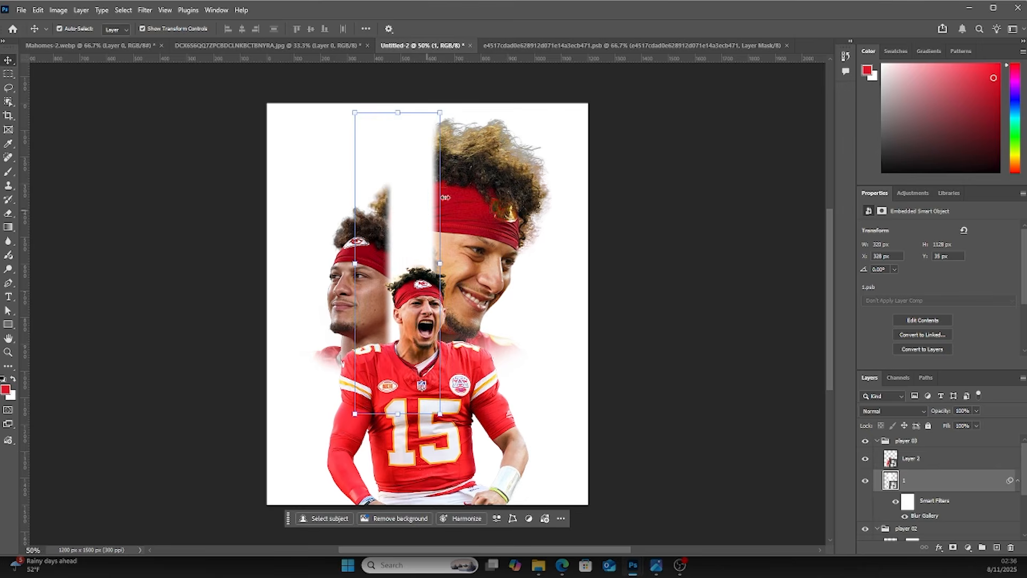
Enlarge the number, stretching it up past the top edge of the canvas, and commit
{"action": "left_click", "coordinate": [440, 114]}
{"action": "left_click", "coordinate": [517, 220]}
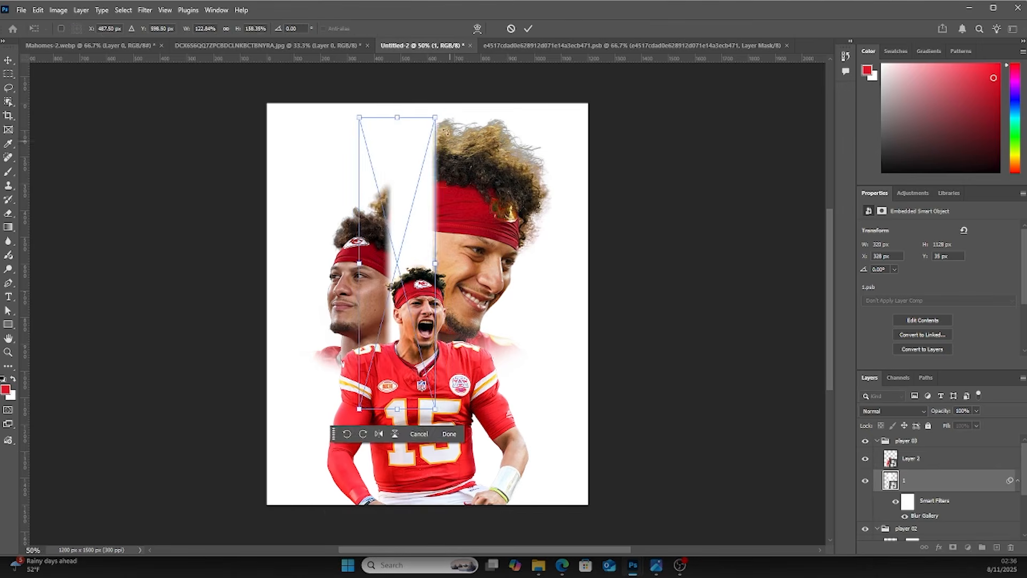
{"action": "left_click_drag", "start_coordinate": [440, 113], "coordinate": [460, 89]}
{"action": "left_click_drag", "start_coordinate": [430, 161], "coordinate": [428, 140]}
{"action": "key", "text": "Return"}
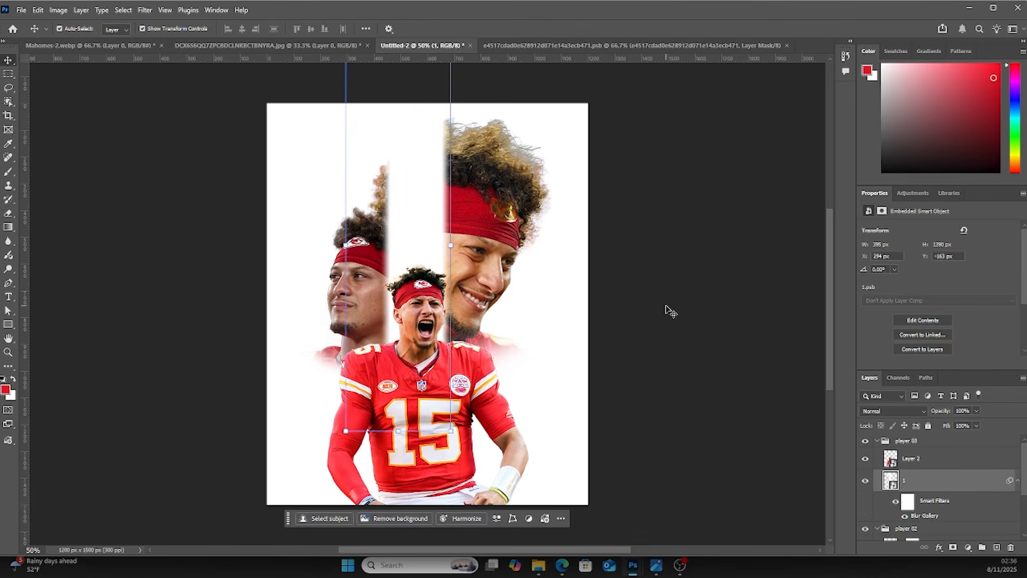
Reopen the number's Blur Gallery filter and set Field Blur to about 19 px, then apply it
{"action": "double_click", "coordinate": [923, 516]}
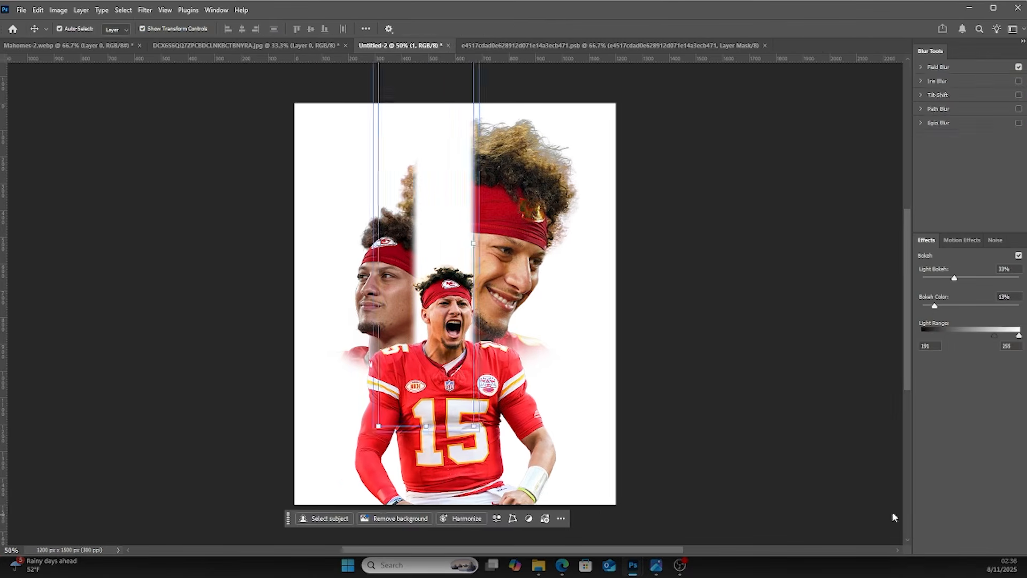
{"action": "left_click_drag", "start_coordinate": [958, 96], "coordinate": [957, 96]}
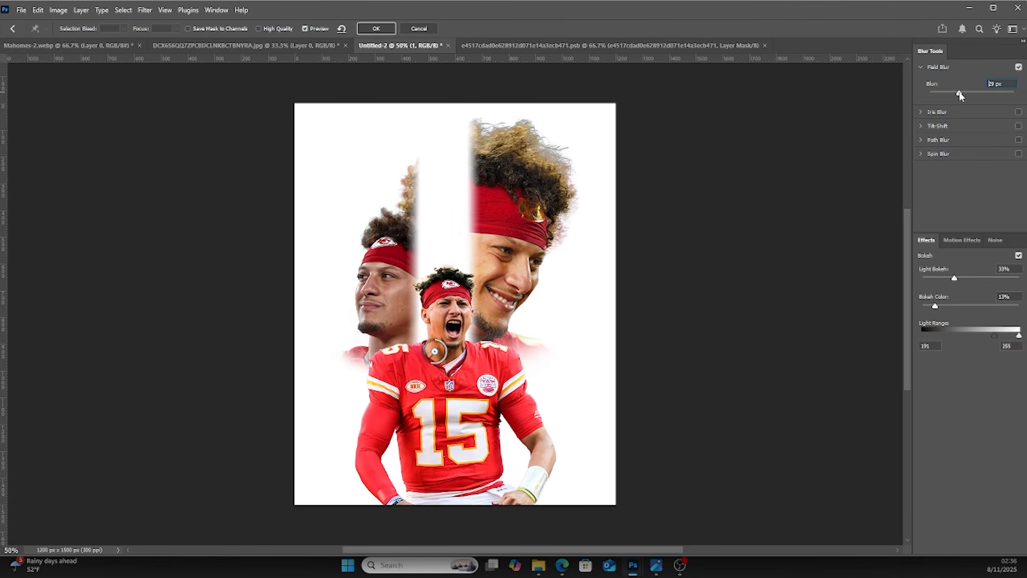
{"action": "left_click", "coordinate": [376, 28]}
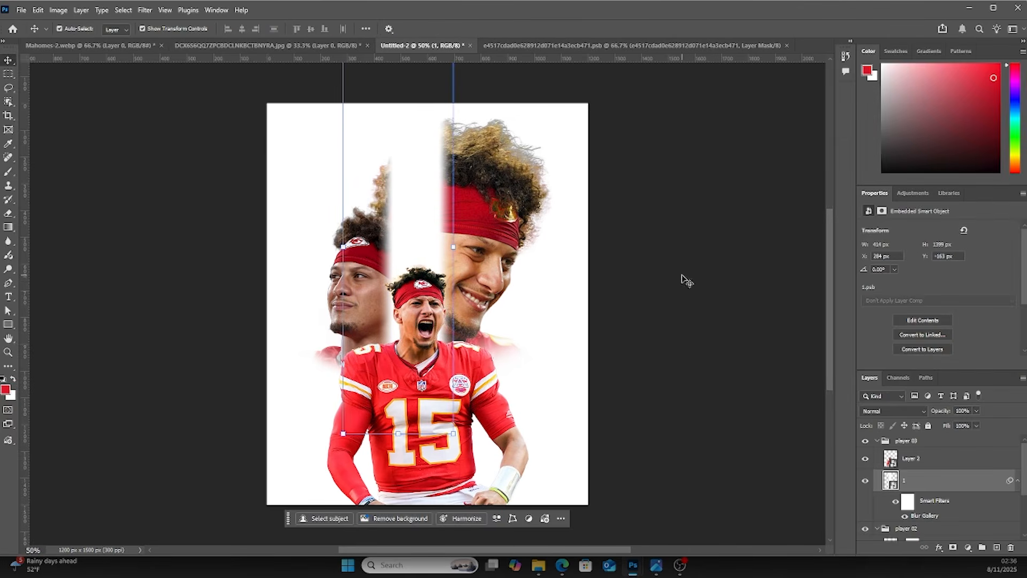
Duplicate the blurred number and move the copy down to the lower left of the canvas
{"action": "left_click", "coordinate": [687, 288]}
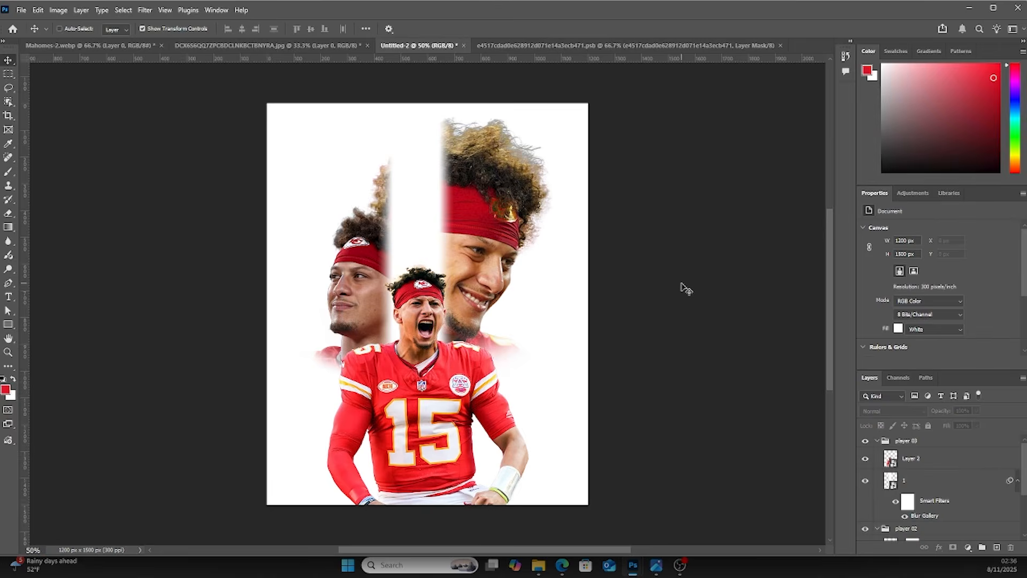
{"action": "key", "text": "ctrl+minus"}
{"action": "key", "text": "ctrl+minus"}
{"action": "key", "text": "ctrl+plus"}
{"action": "key", "text": "ctrl+plus"}
{"action": "key", "text": "ctrl+minus"}
{"action": "left_click", "coordinate": [422, 246], "text": "ctrl"}
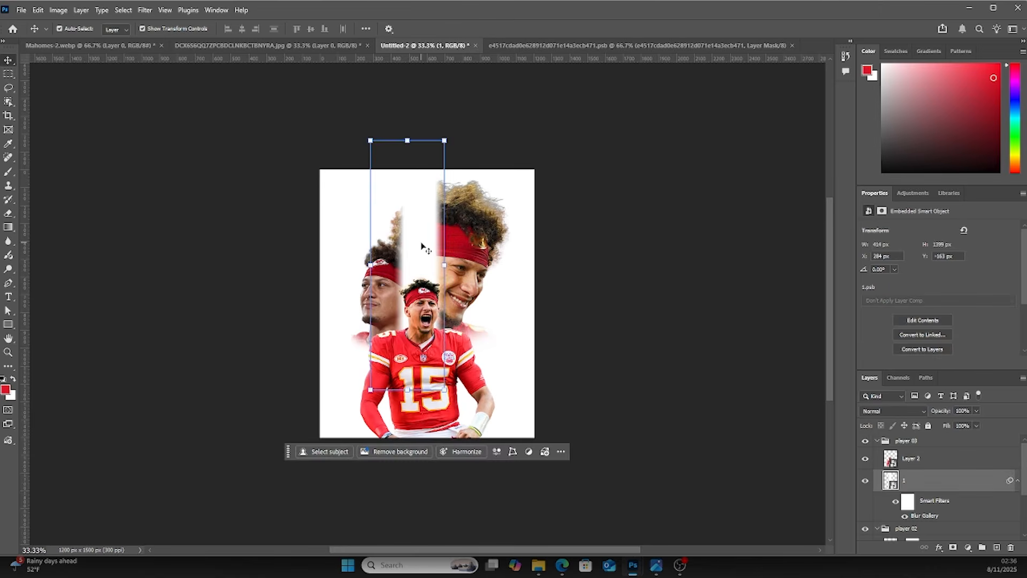
{"action": "left_click_drag", "start_coordinate": [421, 245], "coordinate": [346, 349]}
{"action": "key", "text": "ctrl"}
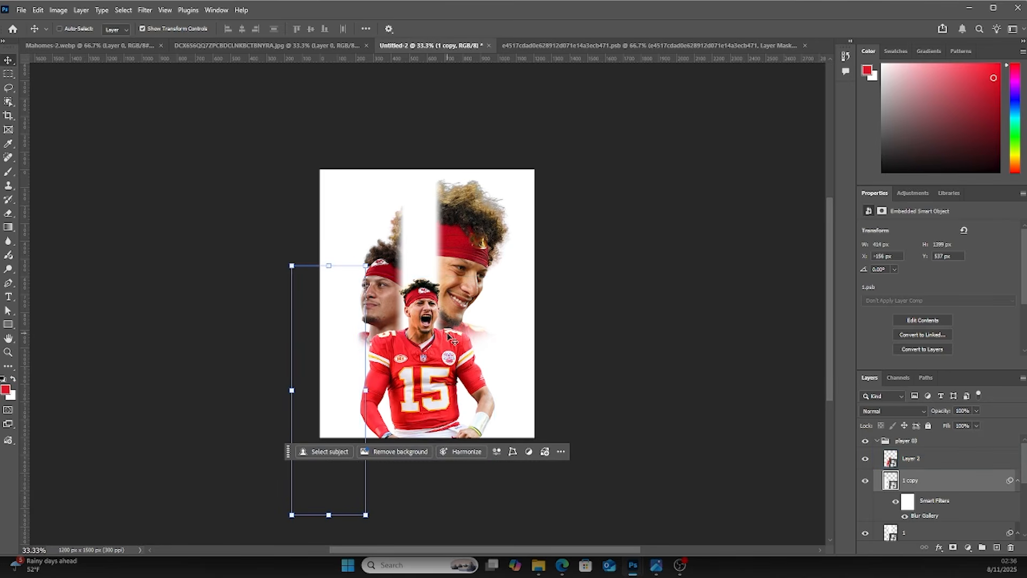
Duplicate the number copy again and place it over the lower right area, resizing it
{"action": "key", "text": "ctrl+j"}
{"action": "key", "text": "ctrl+t"}
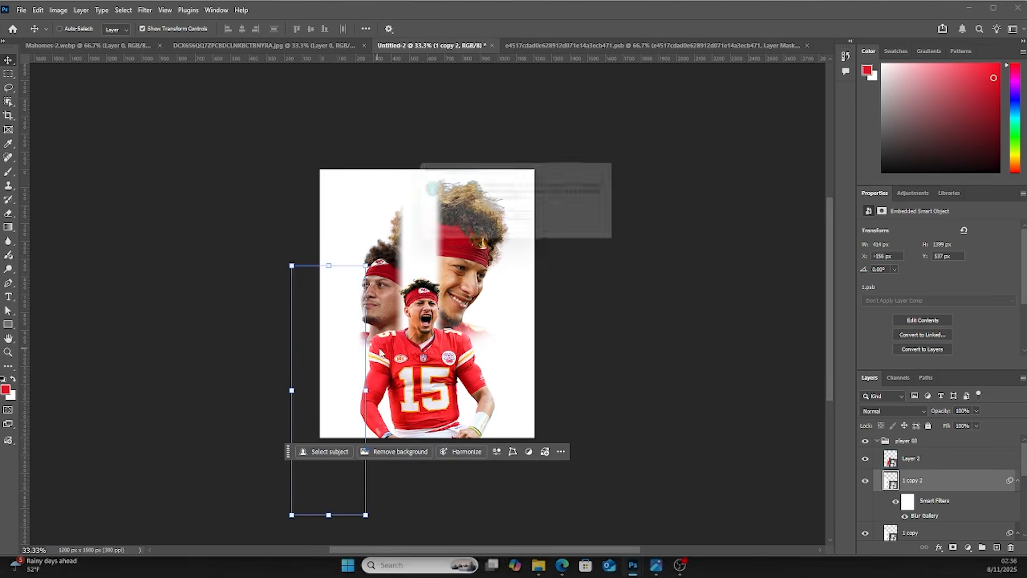
{"action": "key", "text": "Return"}
{"action": "left_click_drag", "start_coordinate": [342, 377], "coordinate": [484, 424]}
{"action": "left_click_drag", "start_coordinate": [472, 351], "coordinate": [473, 347]}
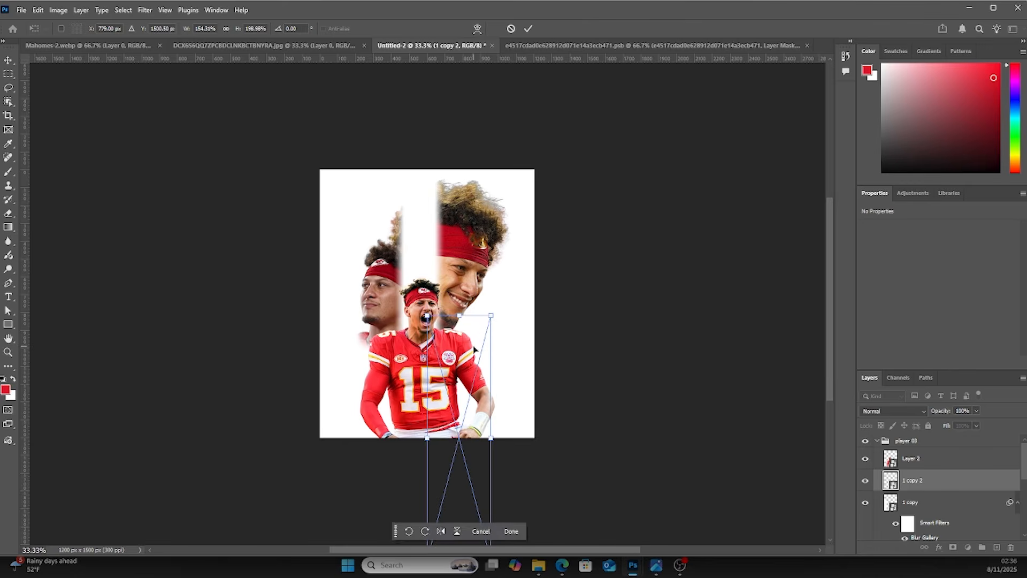
{"action": "key", "text": "Return"}
Move the second number copy above the player 03 group in the layer stack
{"action": "left_click", "coordinate": [620, 354]}
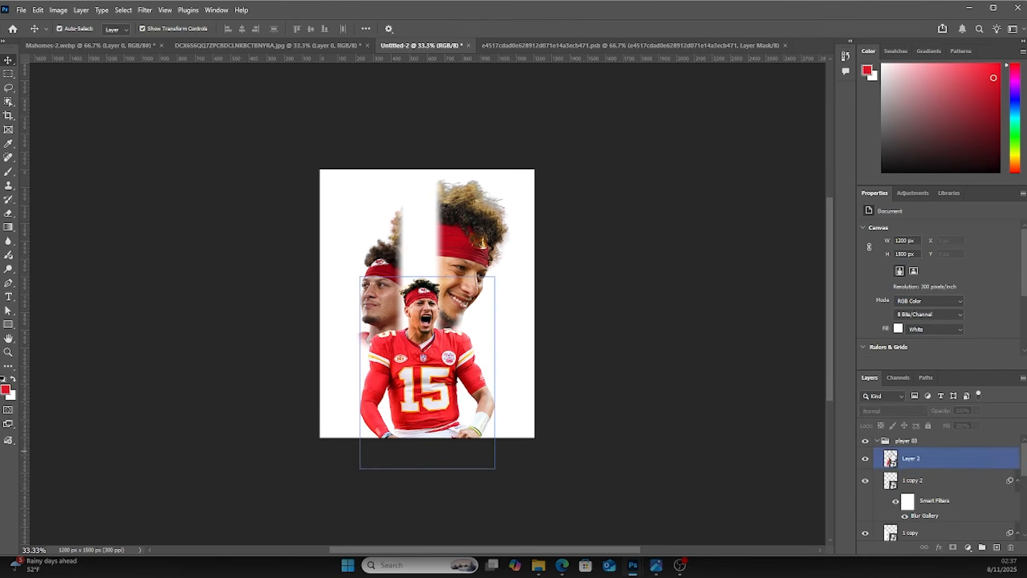
{"action": "left_click", "coordinate": [492, 337]}
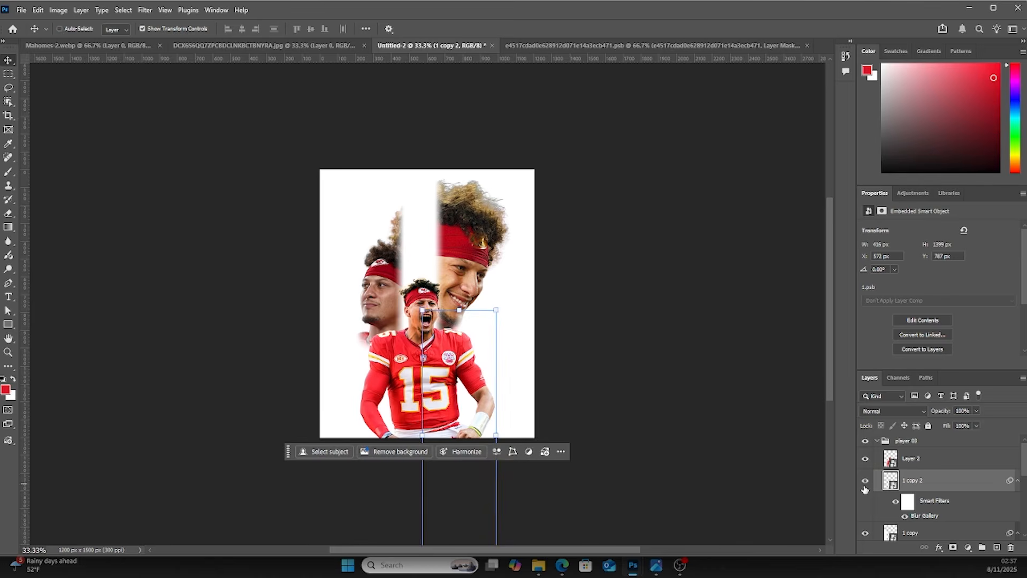
{"action": "left_click_drag", "start_coordinate": [898, 477], "coordinate": [906, 436]}
Duplicate that copy, move it to the lower left, and enlarge it over the jersey
{"action": "left_click_drag", "start_coordinate": [474, 366], "coordinate": [373, 380]}
{"action": "left_click", "coordinate": [403, 343]}
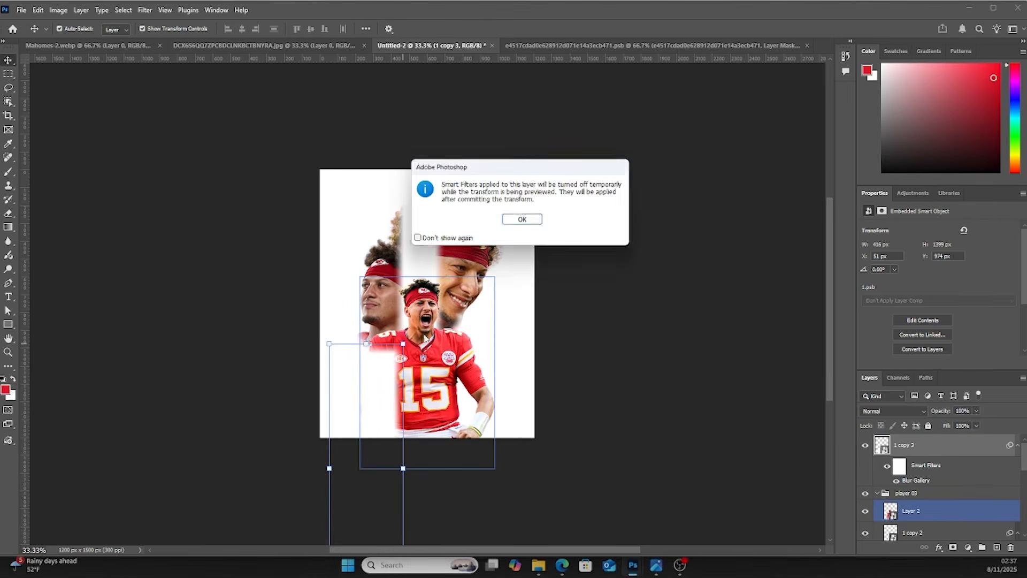
{"action": "left_click", "coordinate": [523, 220]}
{"action": "left_click_drag", "start_coordinate": [399, 348], "coordinate": [438, 319]}
{"action": "left_click_drag", "start_coordinate": [402, 367], "coordinate": [421, 413]}
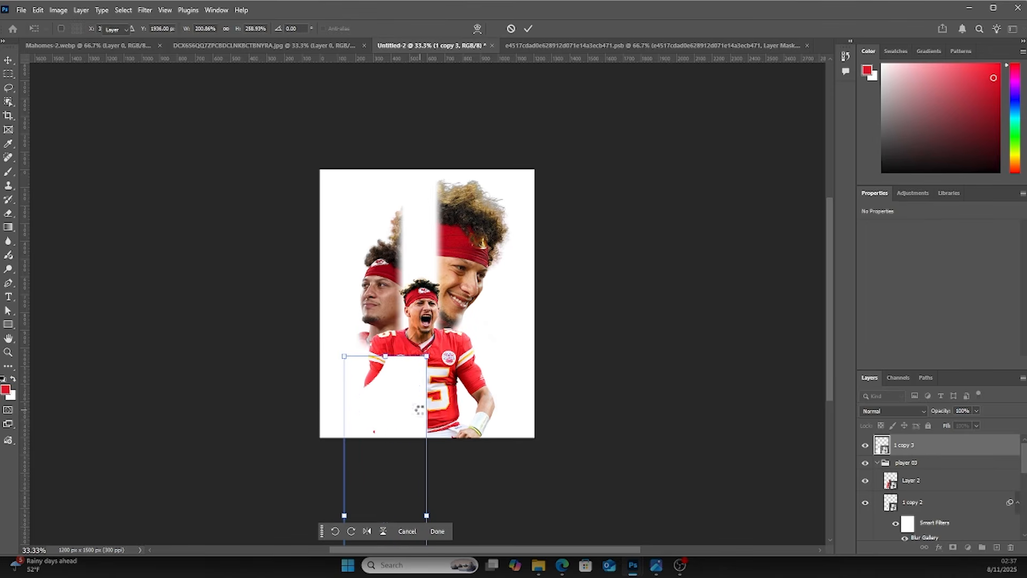
{"action": "key", "text": "Return"}
Duplicate the enlarged copy and shift it right over the jersey's lower area
{"action": "left_click_drag", "start_coordinate": [407, 407], "coordinate": [447, 394]}
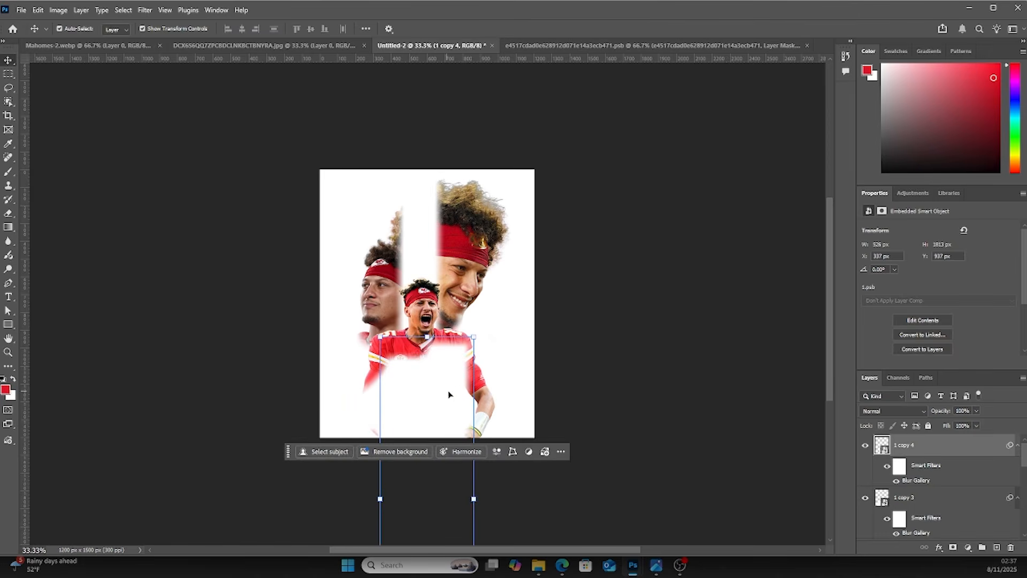
{"action": "left_click_drag", "start_coordinate": [449, 392], "coordinate": [484, 383]}
{"action": "left_click", "coordinate": [598, 338]}
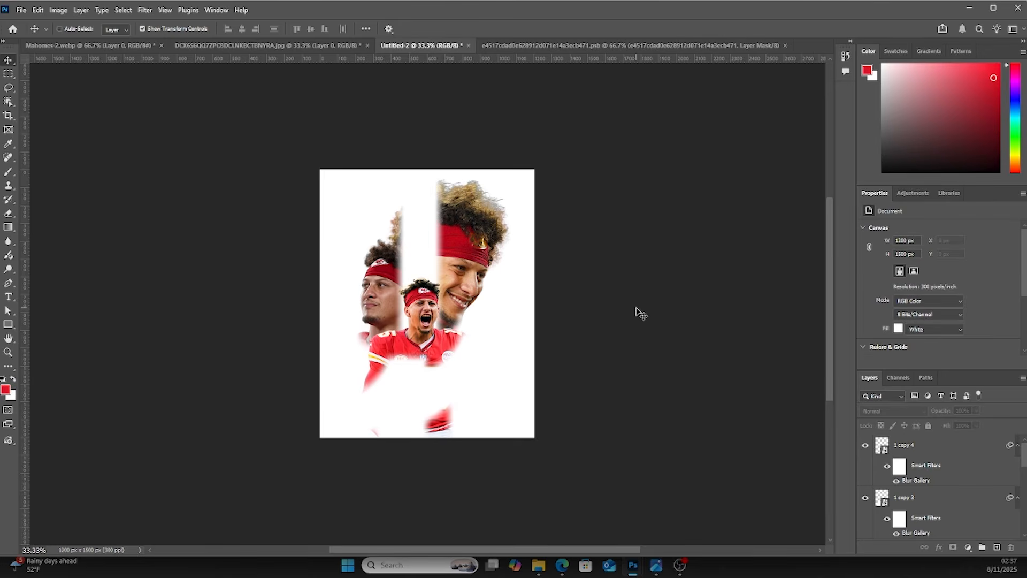
Bring the grunge texture overlay image into the collage document as a new layer
{"action": "key", "text": "ctrl+plus"}
{"action": "key", "text": "ctrl+minus"}
{"action": "key", "text": "alt+Tab"}
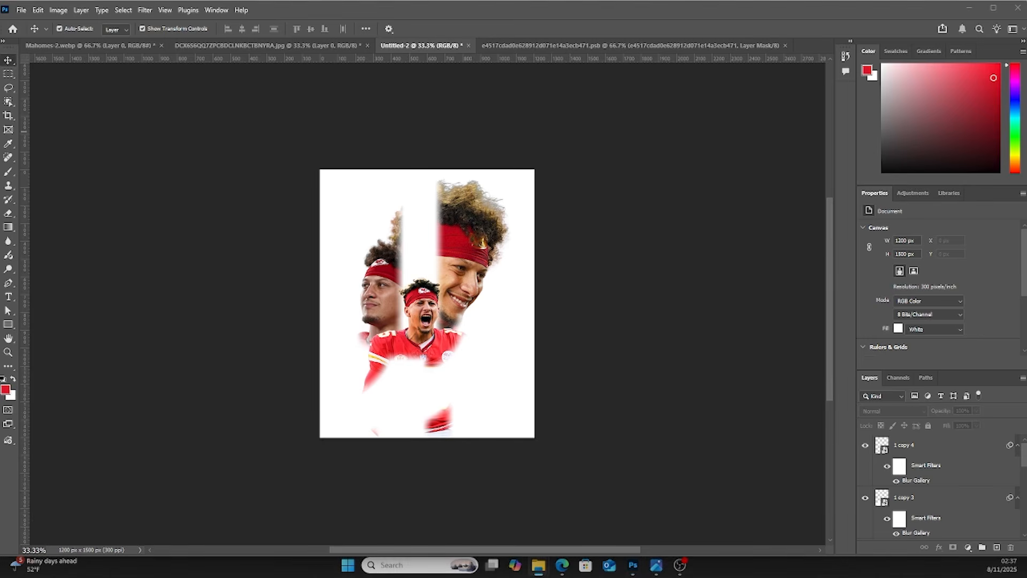
{"action": "left_click_drag", "start_coordinate": [136, 251], "coordinate": [807, 49]}
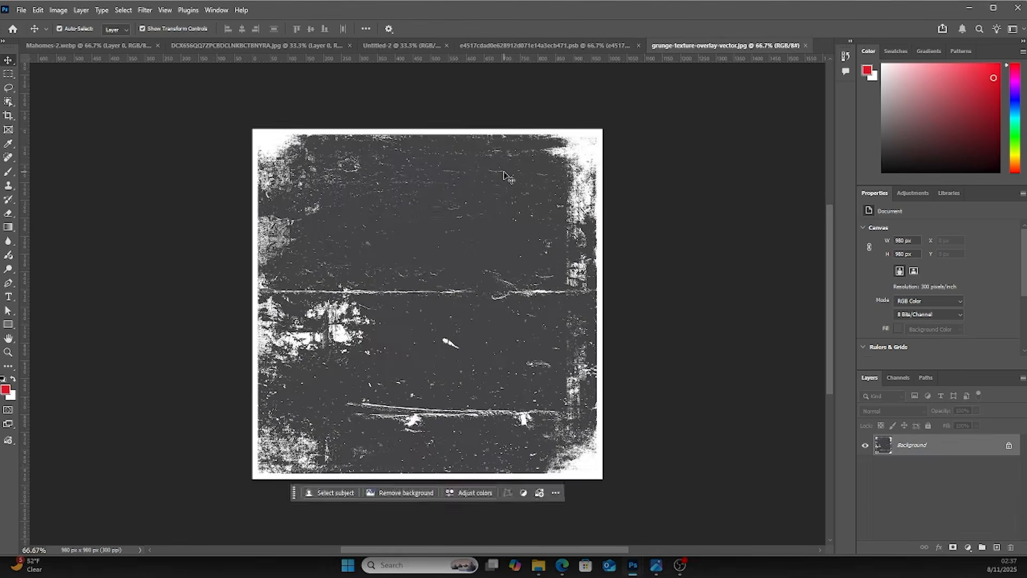
{"action": "left_click_drag", "start_coordinate": [361, 152], "coordinate": [132, 51]}
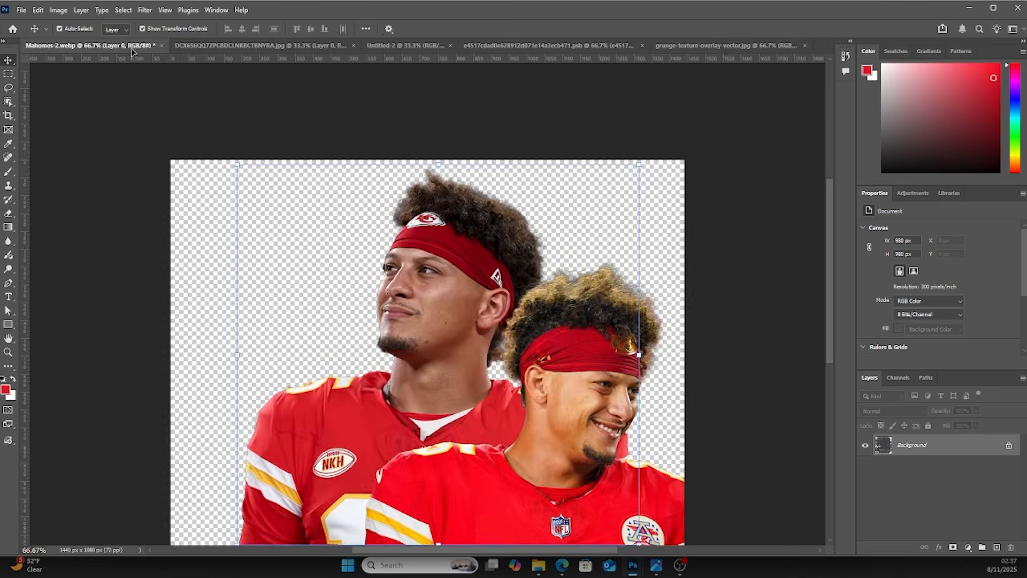
{"action": "left_click_drag", "start_coordinate": [244, 47], "coordinate": [252, 50]}
{"action": "left_click_drag", "start_coordinate": [410, 46], "coordinate": [435, 250]}
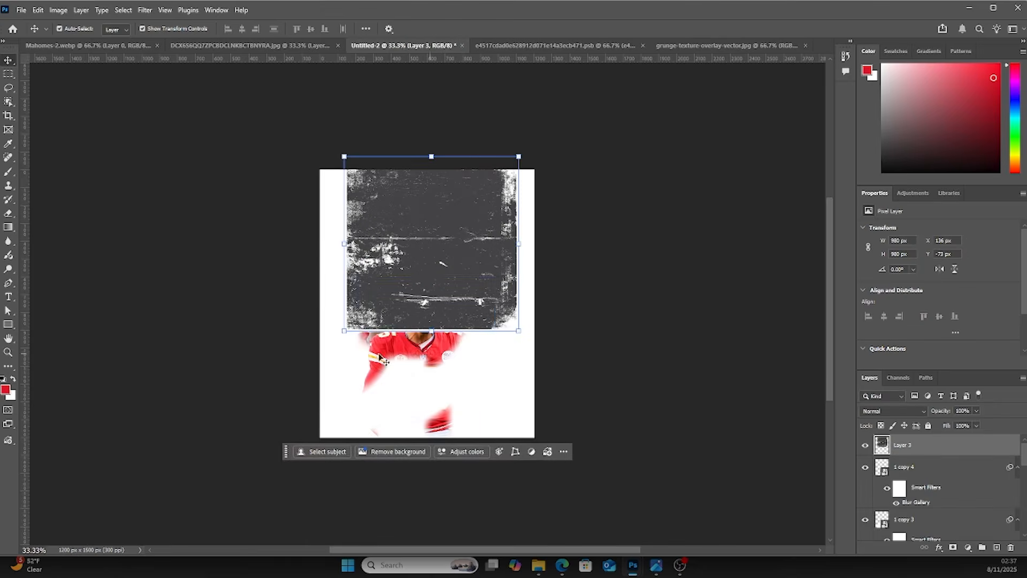
Scale the grunge texture so it covers the whole canvas and commit
{"action": "left_click_drag", "start_coordinate": [452, 205], "coordinate": [447, 229]}
{"action": "left_click_drag", "start_coordinate": [514, 357], "coordinate": [536, 435]}
{"action": "left_click_drag", "start_coordinate": [341, 182], "coordinate": [320, 170]}
{"action": "left_click_drag", "start_coordinate": [431, 435], "coordinate": [430, 439]}
{"action": "left_click_drag", "start_coordinate": [536, 441], "coordinate": [554, 447]}
{"action": "key", "text": "Return"}
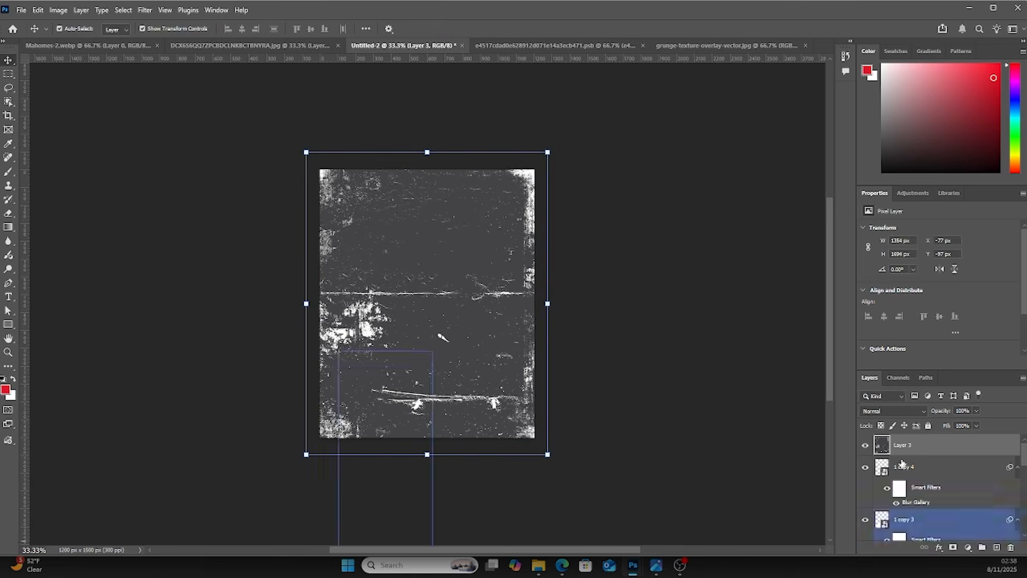
Set the texture layer to Screen blending and add a layer mask to it
{"action": "left_click", "coordinate": [639, 397]}
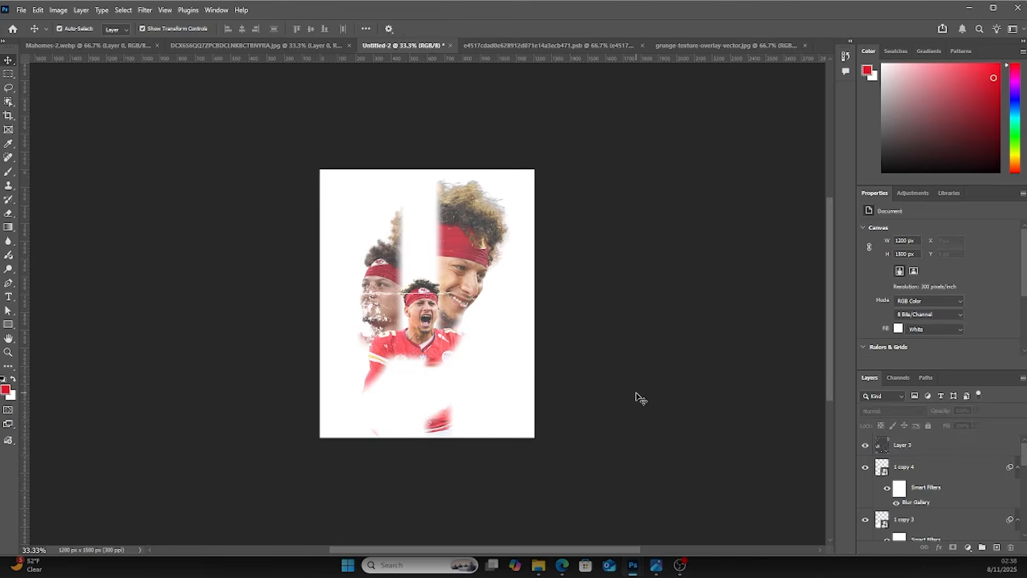
{"action": "left_click", "coordinate": [880, 445]}
{"action": "left_click", "coordinate": [953, 547]}
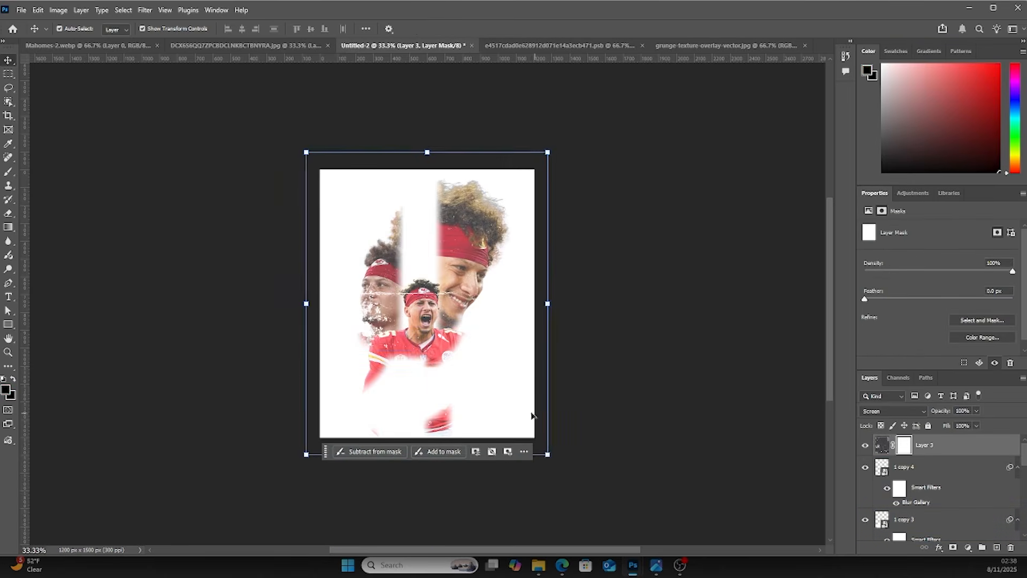
Paint black with a large brush on the texture mask over the left player's face
{"action": "key", "text": "b"}
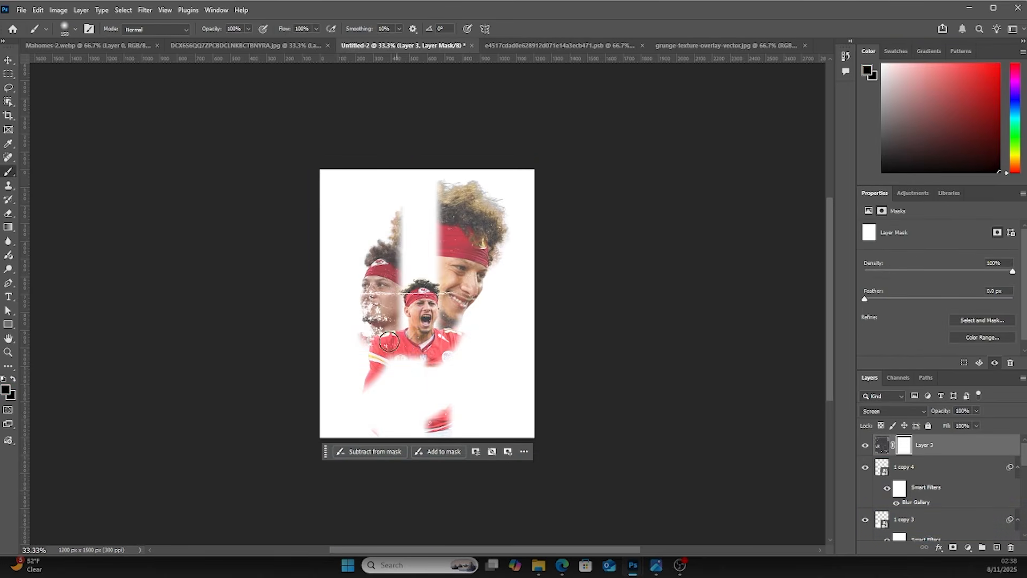
{"action": "key", "text": "bracketright"}
{"action": "key", "text": "bracketright"}
{"action": "key", "text": "bracketright"}
{"action": "key", "text": "bracketright"}
{"action": "key", "text": "bracketright"}
{"action": "left_click", "coordinate": [383, 301]}
{"action": "left_click", "coordinate": [389, 297]}
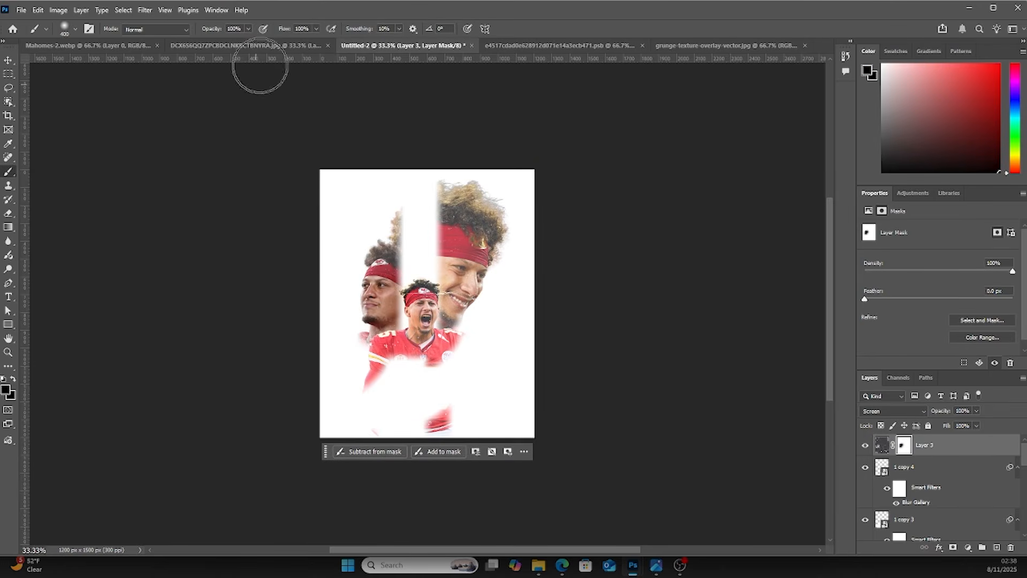
Set brush opacity to 35% and paint white over the left face on the texture mask
{"action": "left_click", "coordinate": [247, 29]}
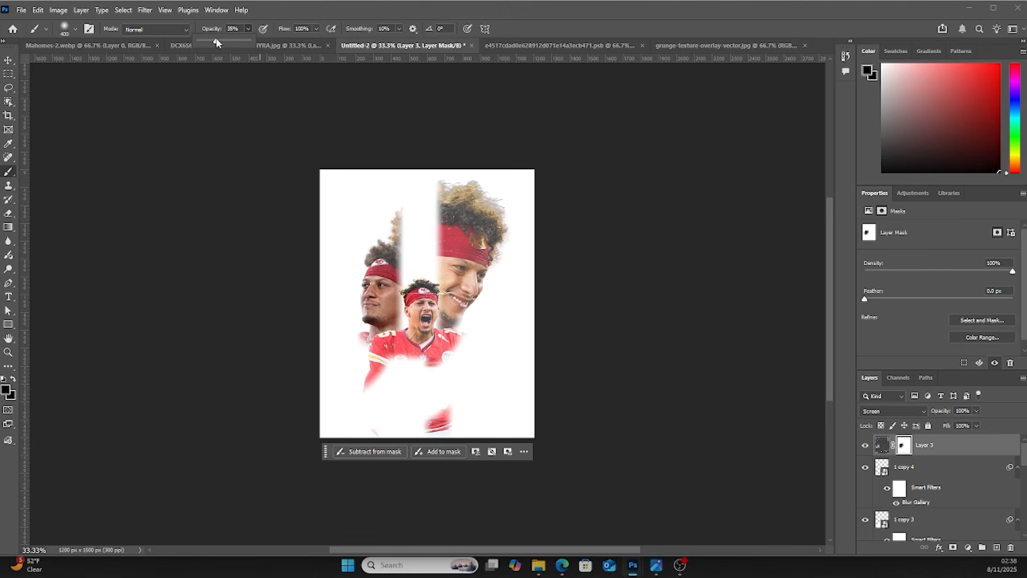
{"action": "key", "text": "x"}
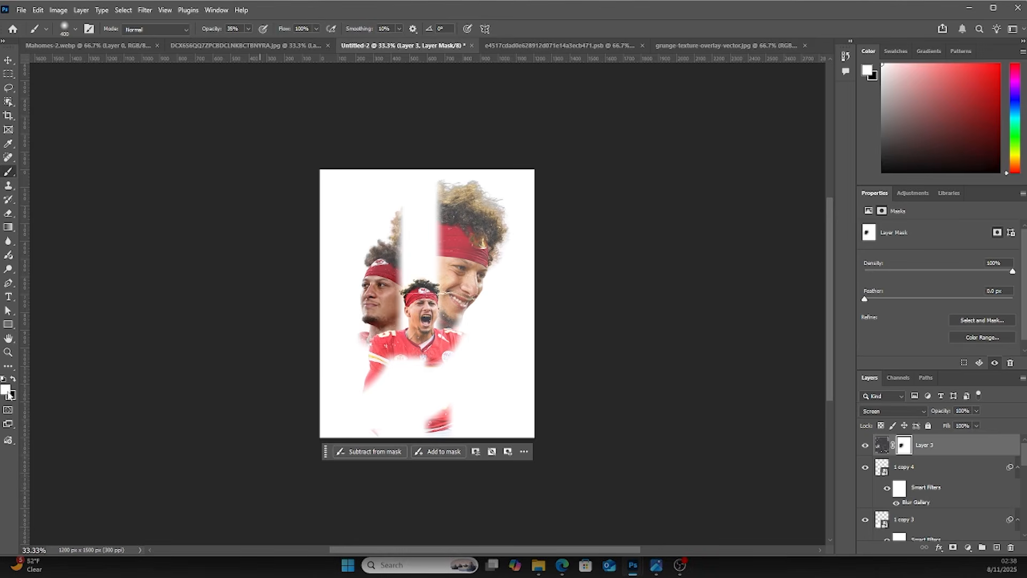
{"action": "mouse_move", "coordinate": [363, 317]}
{"action": "left_mouse_down"}
{"action": "mouse_move", "coordinate": [386, 355]}
{"action": "mouse_move", "coordinate": [407, 327]}
{"action": "mouse_move", "coordinate": [416, 402]}
{"action": "mouse_move", "coordinate": [402, 285]}
{"action": "left_mouse_up"}
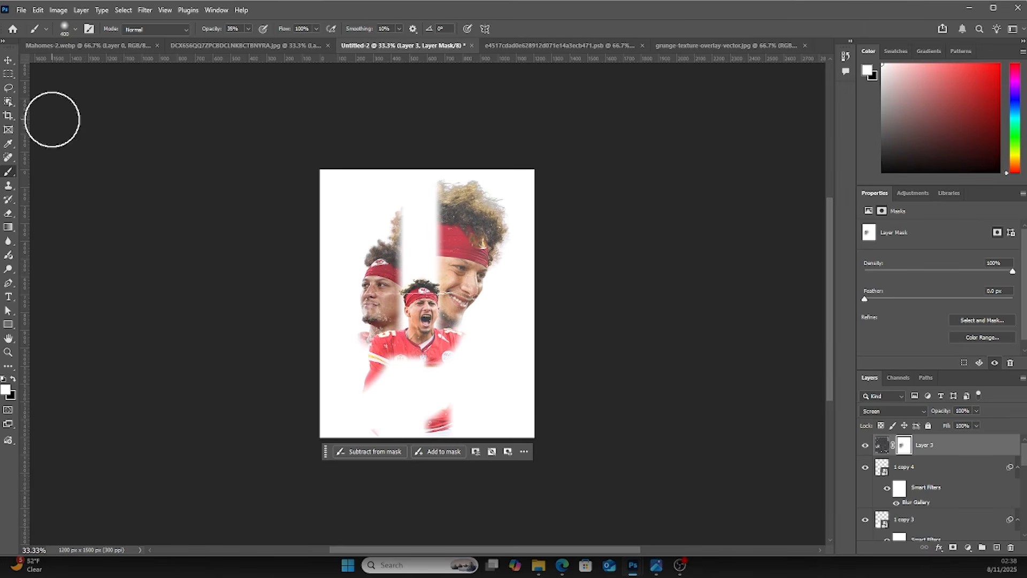
Add a text layer in Anton and paste the word PATRICK into it
{"action": "left_click", "coordinate": [8, 60]}
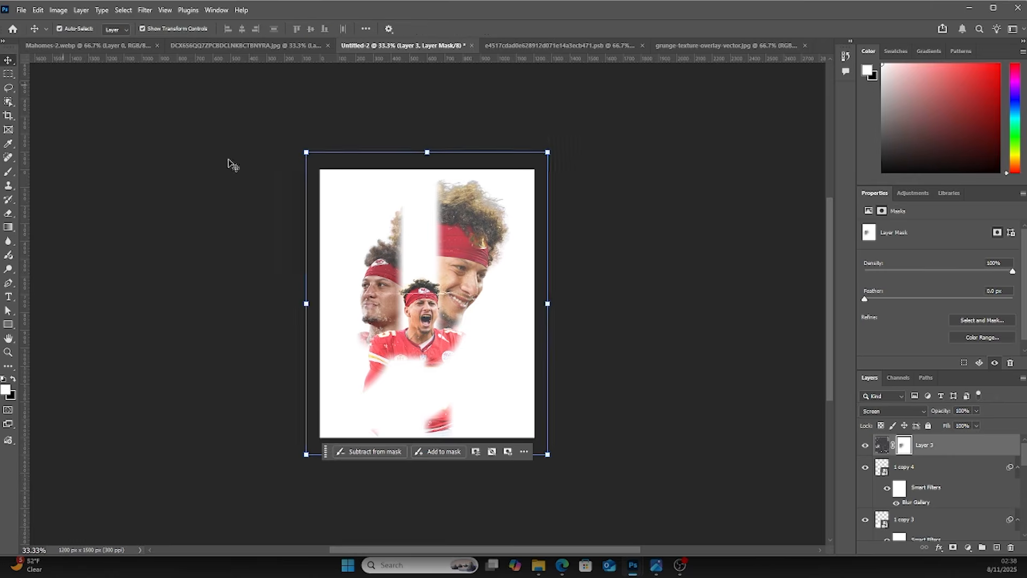
{"action": "left_click", "coordinate": [657, 255]}
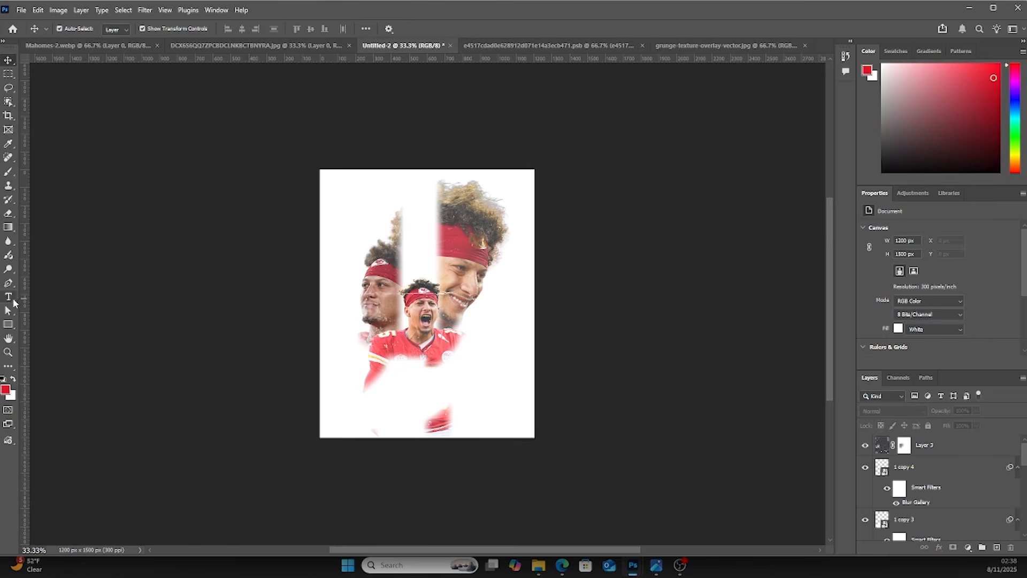
{"action": "left_click", "coordinate": [8, 297]}
{"action": "left_click", "coordinate": [340, 251]}
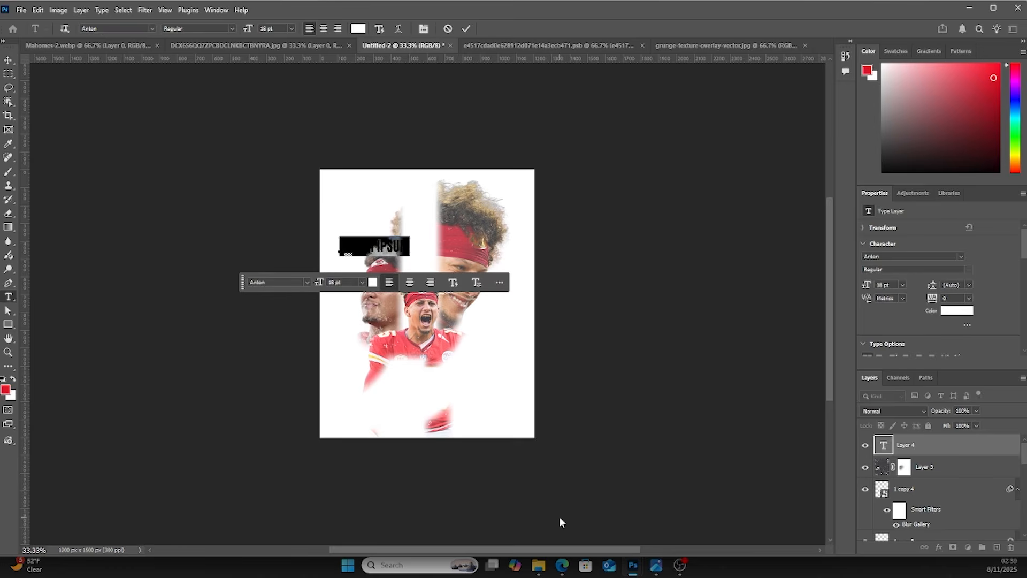
{"action": "key", "text": "BackSpace"}
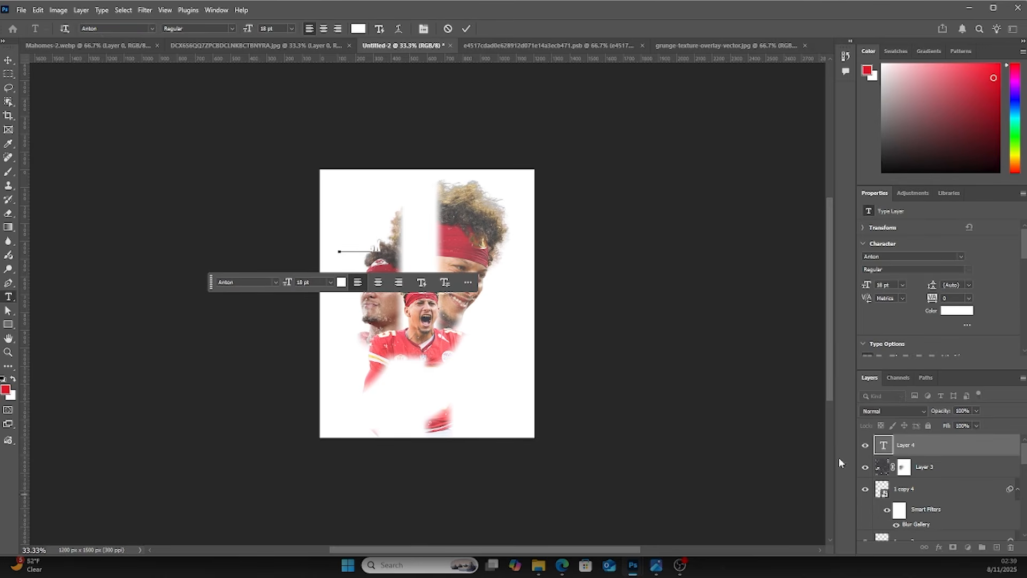
{"action": "type", "text": "PATRICK"}
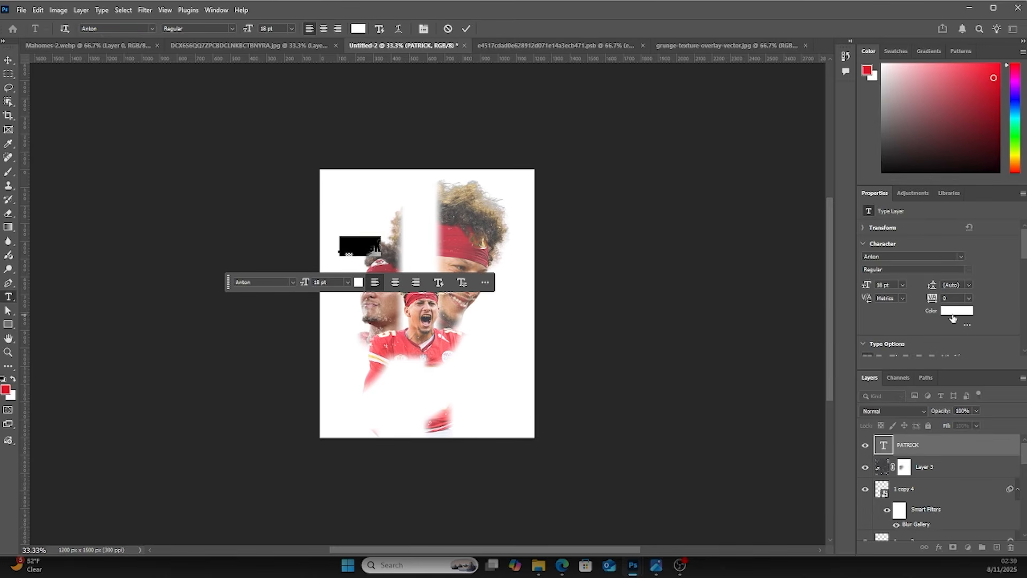
Set the PATRICK text colour to red cb081d and commit the text
{"action": "left_click", "coordinate": [954, 312]}
{"action": "left_click", "coordinate": [464, 243]}
{"action": "left_click_drag", "start_coordinate": [689, 230], "coordinate": [695, 232]}
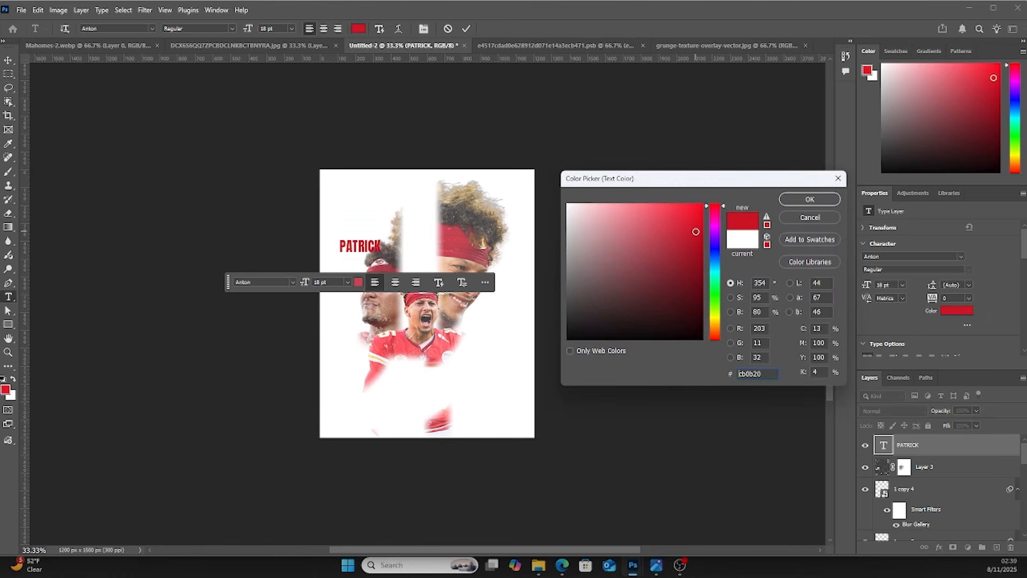
{"action": "left_click", "coordinate": [785, 201]}
{"action": "left_click", "coordinate": [10, 63]}
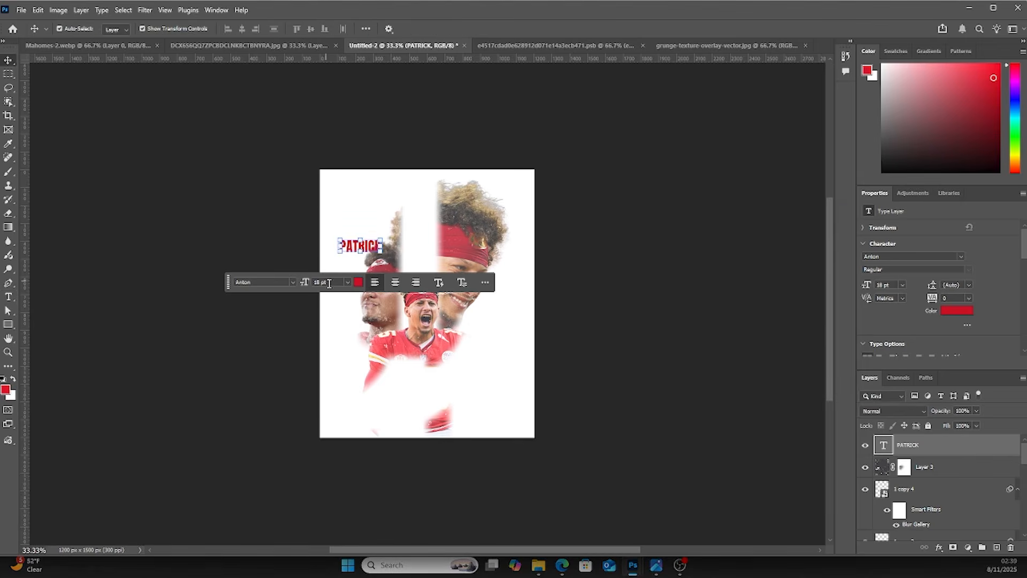
Enlarge the PATRICK text to about 304 pt so it spreads beyond both canvas edges
{"action": "left_click_drag", "start_coordinate": [379, 252], "coordinate": [667, 372]}
{"action": "left_click_drag", "start_coordinate": [513, 278], "coordinate": [580, 338]}
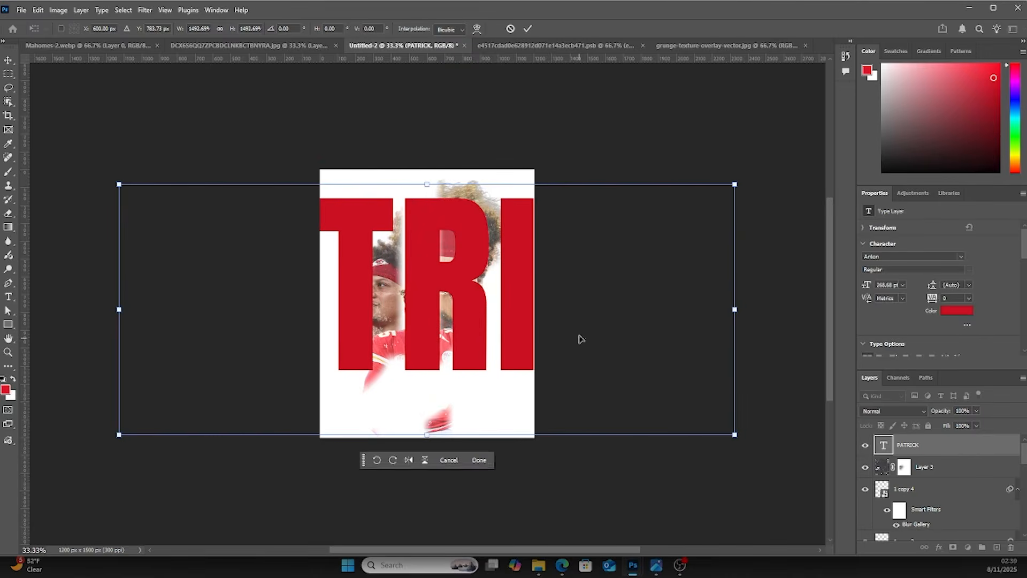
{"action": "left_click_drag", "start_coordinate": [736, 185], "coordinate": [776, 168]}
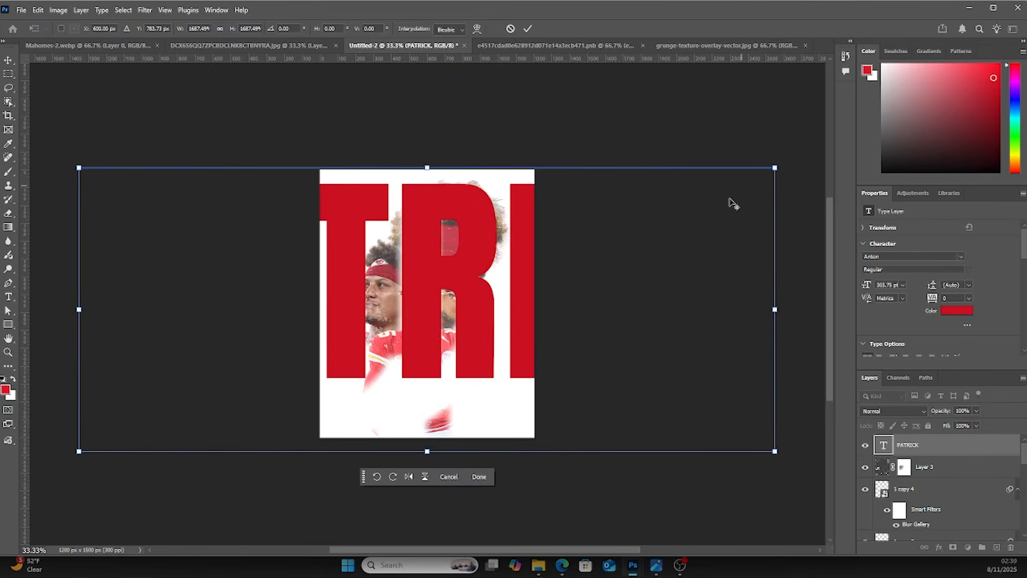
{"action": "key", "text": "Return"}
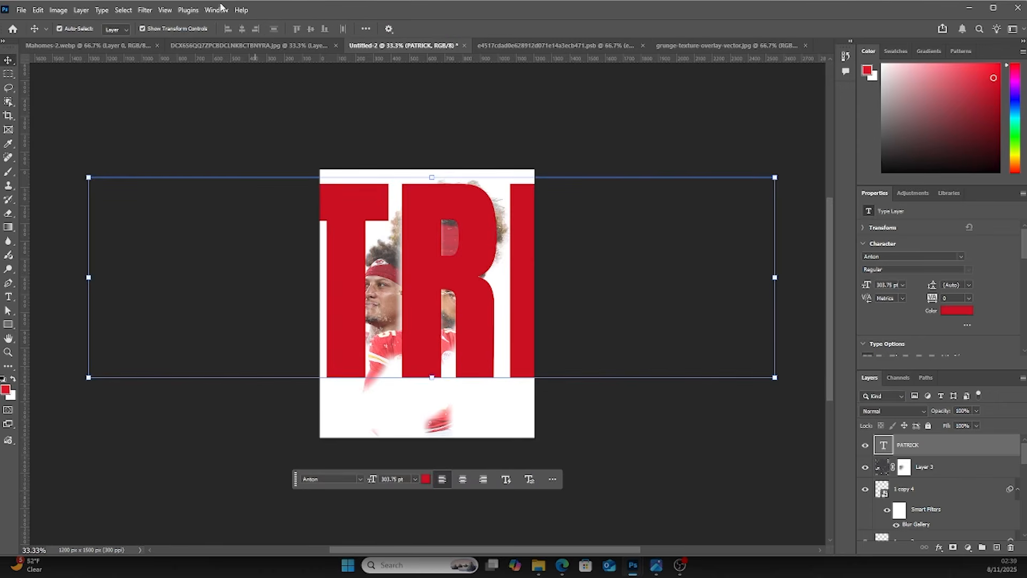
Try applying Gaussian Blur directly to the text layer and undo it
{"action": "left_click", "coordinate": [145, 11]}
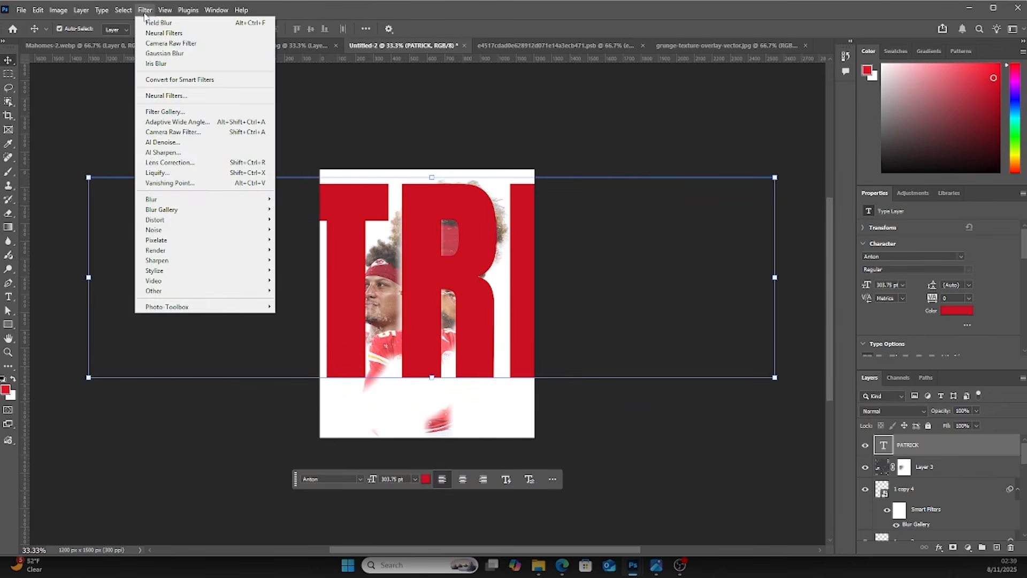
{"action": "left_click", "coordinate": [167, 53]}
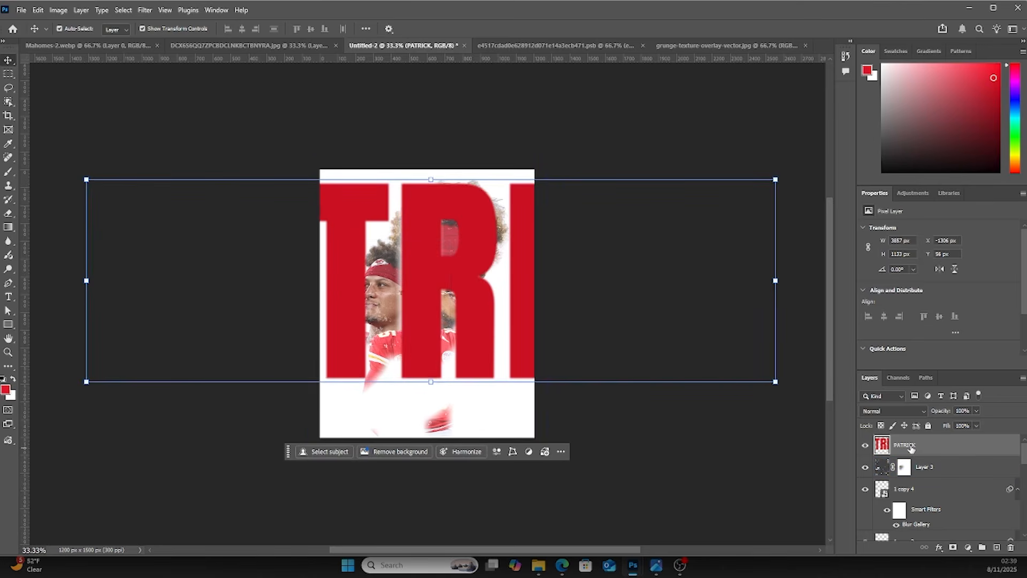
{"action": "key", "text": "ctrl+z"}
Convert the PATRICK text to a smart object and apply a Gaussian Blur with radius 8.6 pixels
{"action": "right_click", "coordinate": [946, 453]}
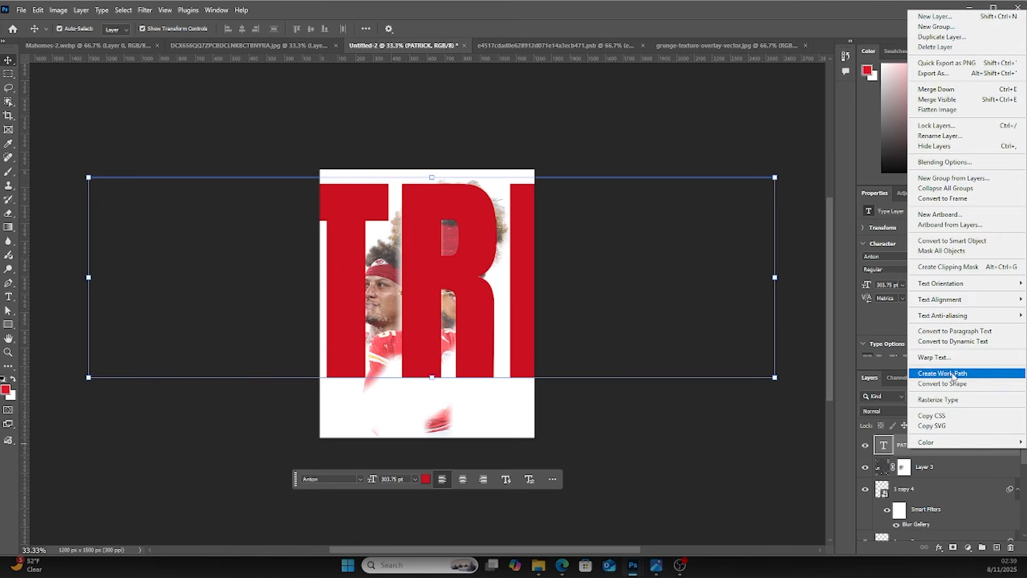
{"action": "left_click", "coordinate": [961, 241]}
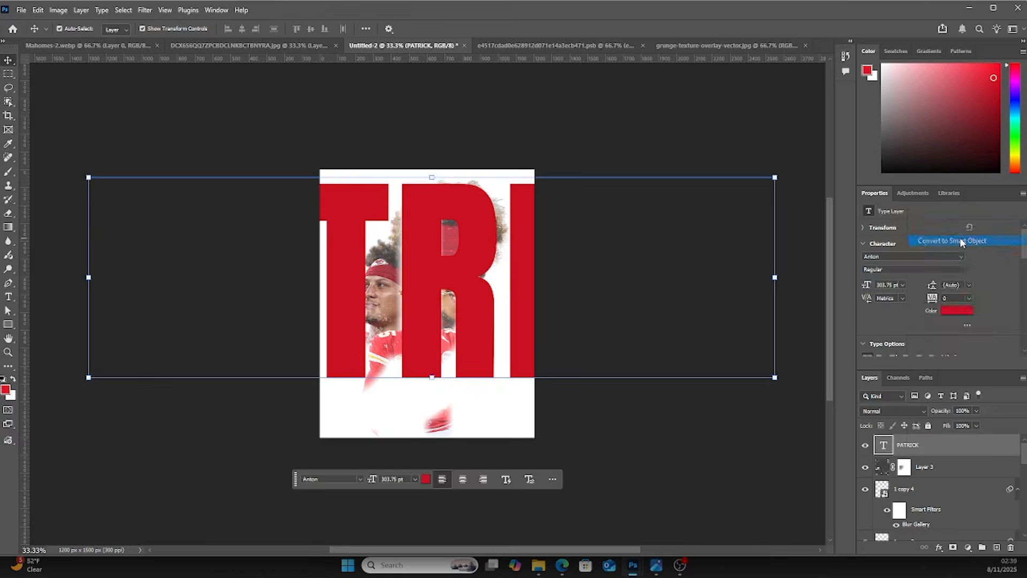
{"action": "left_click", "coordinate": [145, 10]}
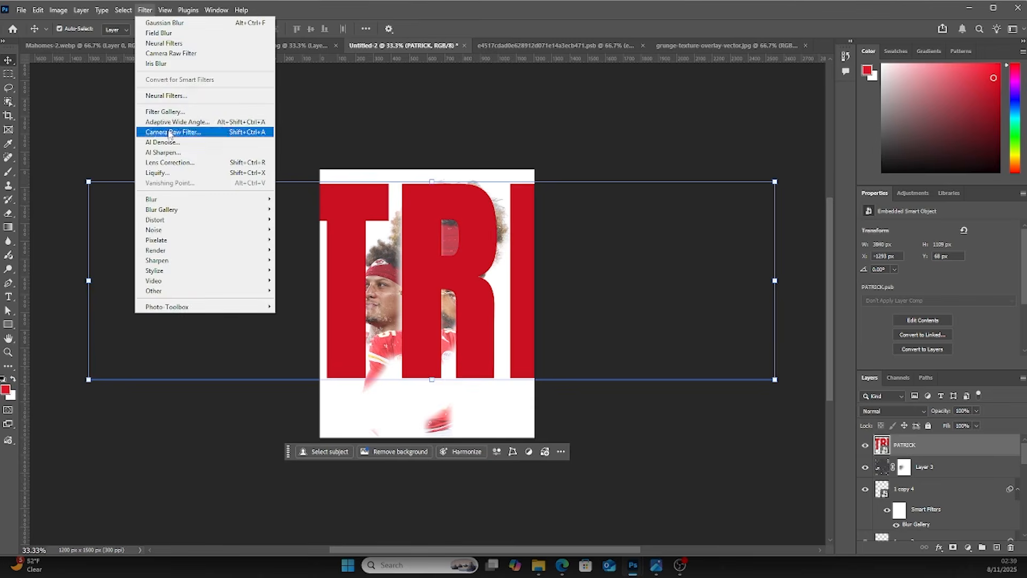
{"action": "mouse_move", "coordinate": [175, 200]}
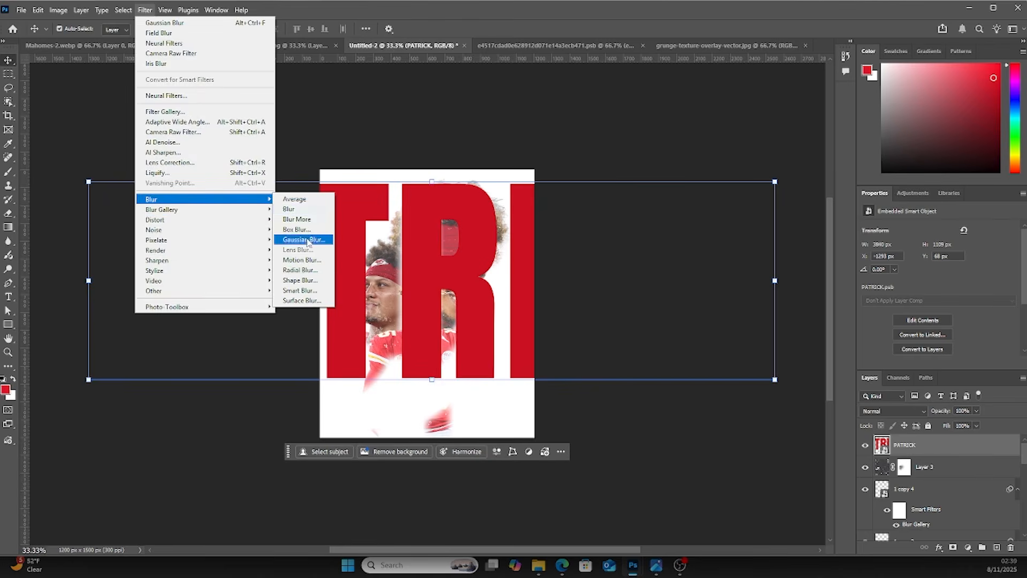
{"action": "left_click", "coordinate": [308, 240]}
{"action": "left_click_drag", "start_coordinate": [465, 278], "coordinate": [462, 283]}
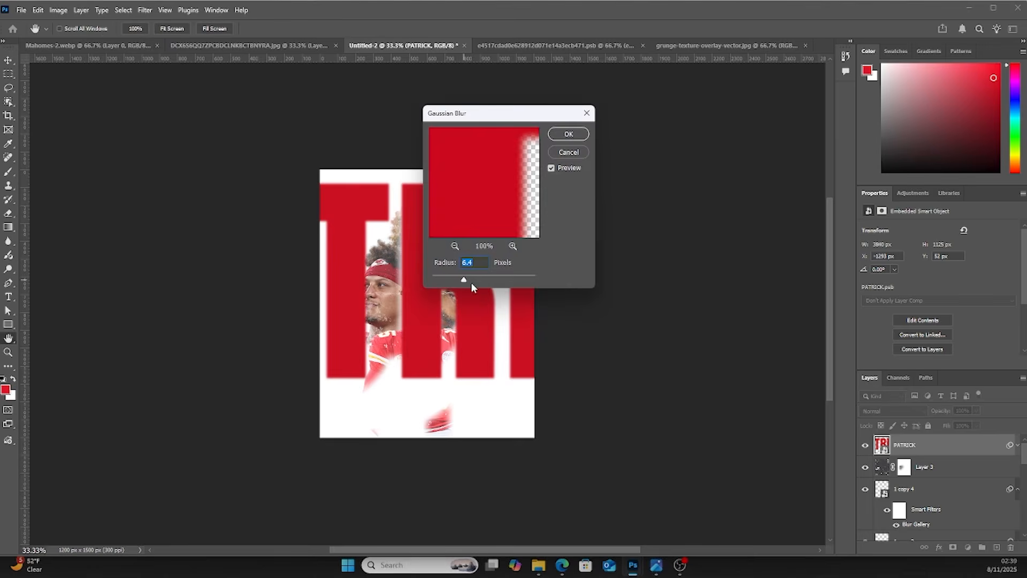
{"action": "left_click_drag", "start_coordinate": [466, 280], "coordinate": [469, 280]}
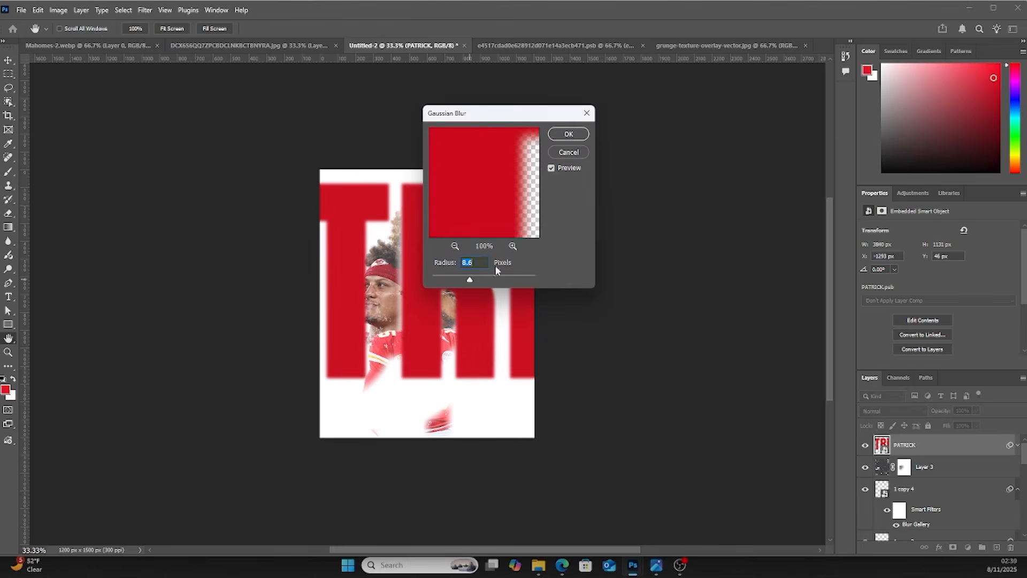
{"action": "left_click", "coordinate": [564, 135]}
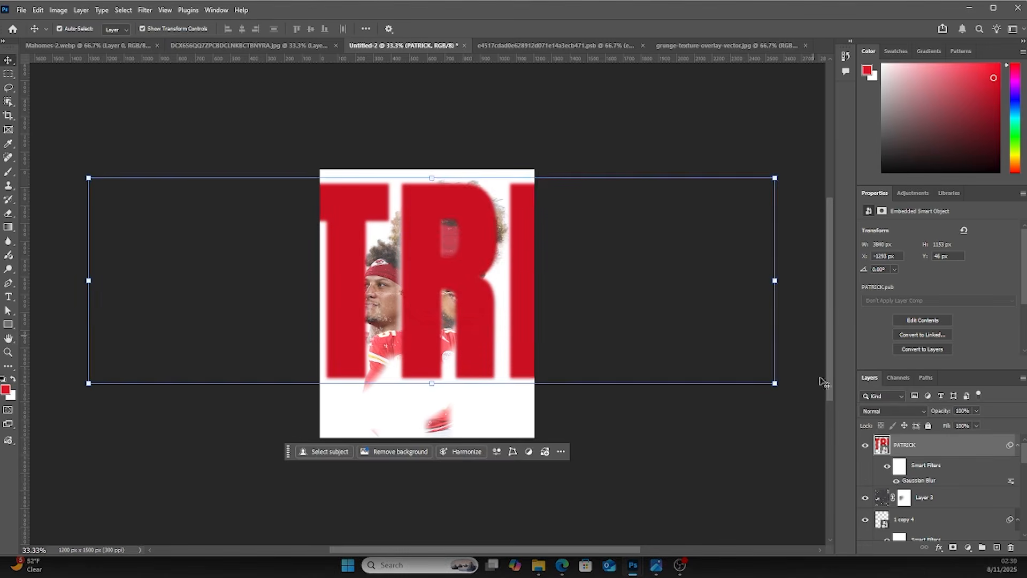
Move the PATRICK layer down just above the Background and rescale it across the canvas's upper part
{"action": "left_click_drag", "start_coordinate": [887, 452], "coordinate": [889, 520]}
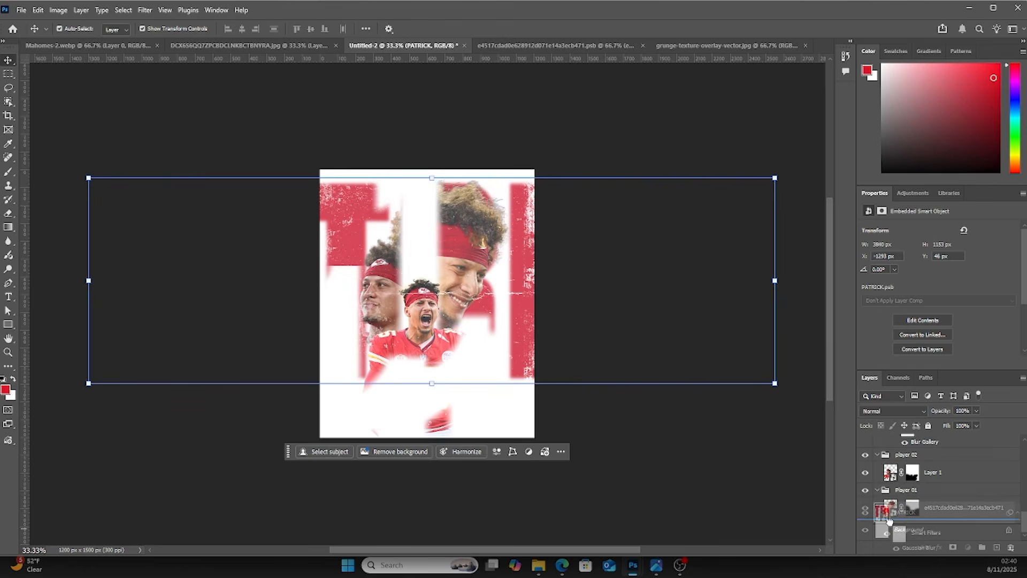
{"action": "left_click_drag", "start_coordinate": [889, 520], "coordinate": [890, 520]}
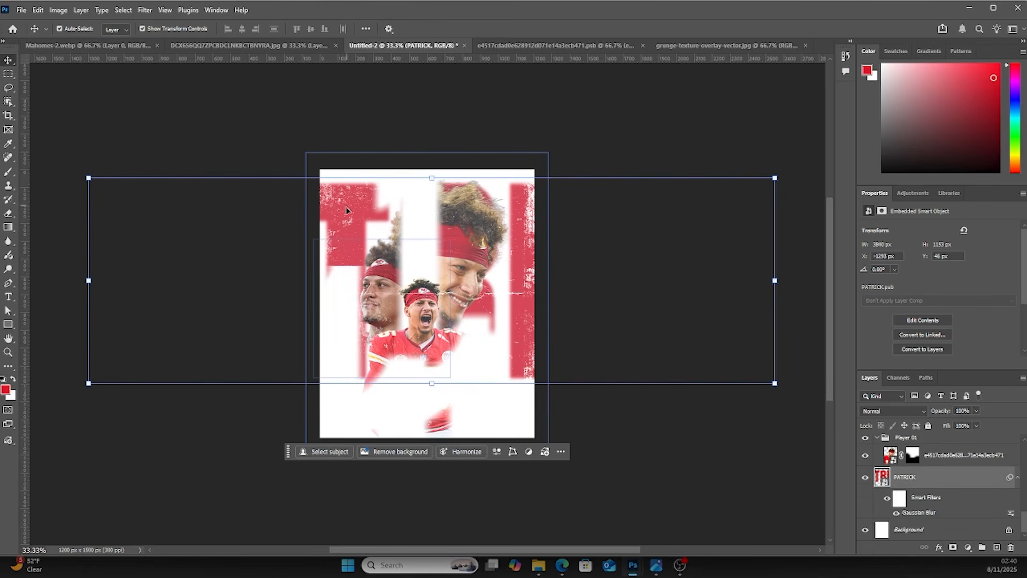
{"action": "left_click", "coordinate": [775, 383]}
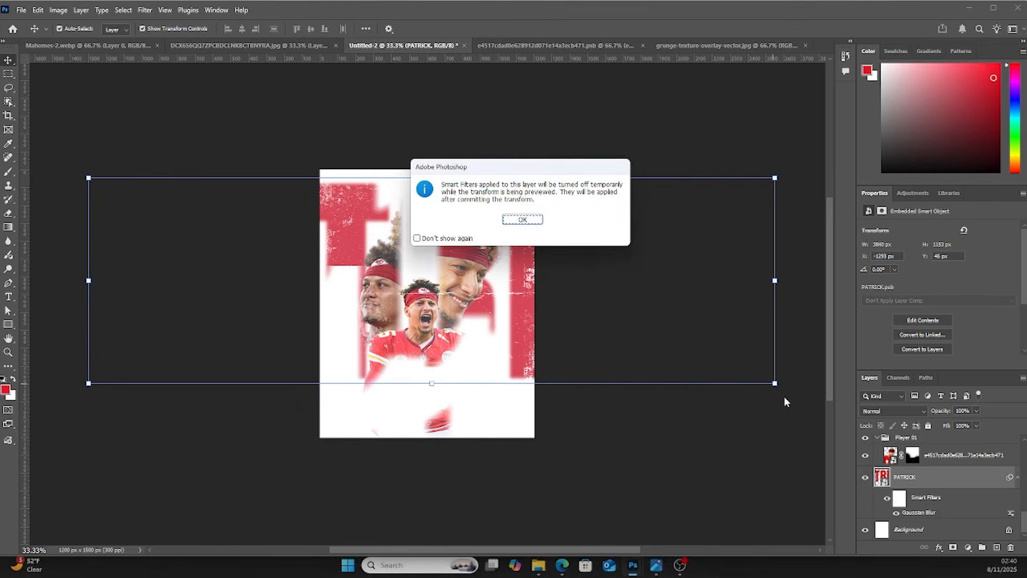
{"action": "left_click", "coordinate": [522, 219]}
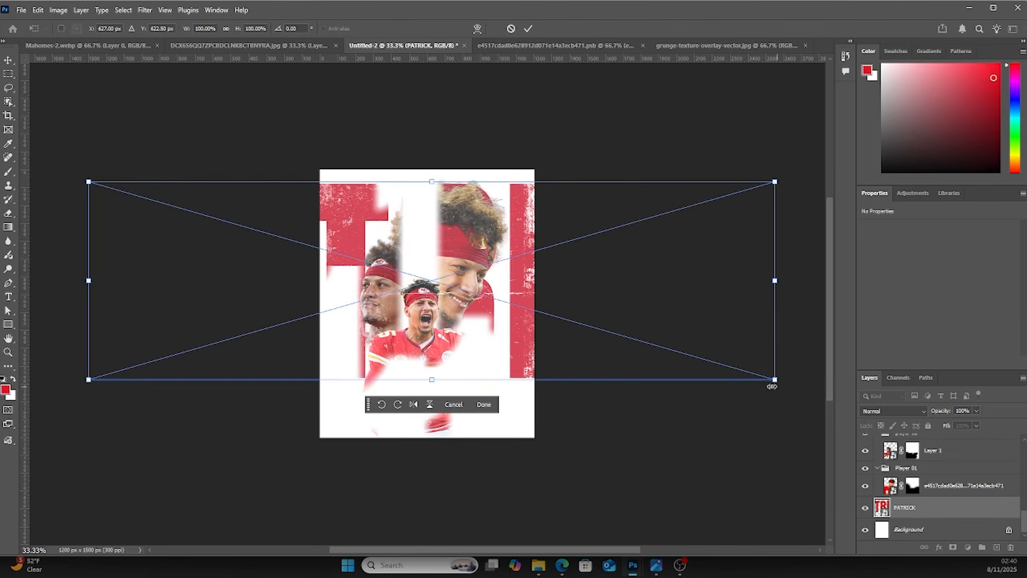
{"action": "left_click_drag", "start_coordinate": [771, 381], "coordinate": [810, 381]}
{"action": "left_click_drag", "start_coordinate": [750, 344], "coordinate": [626, 323]}
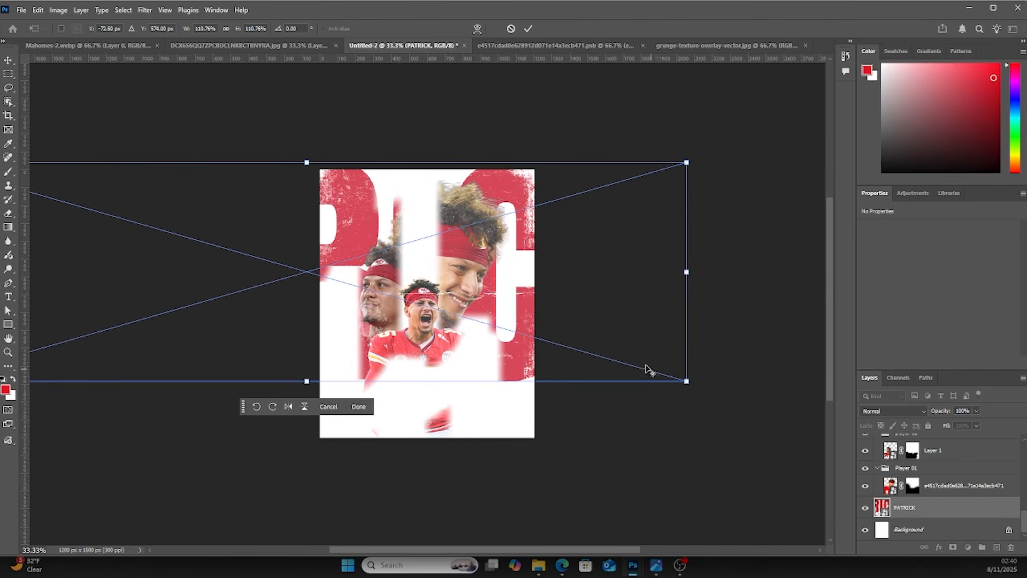
{"action": "left_click_drag", "start_coordinate": [687, 379], "coordinate": [596, 355]}
{"action": "left_click_drag", "start_coordinate": [584, 300], "coordinate": [631, 293]}
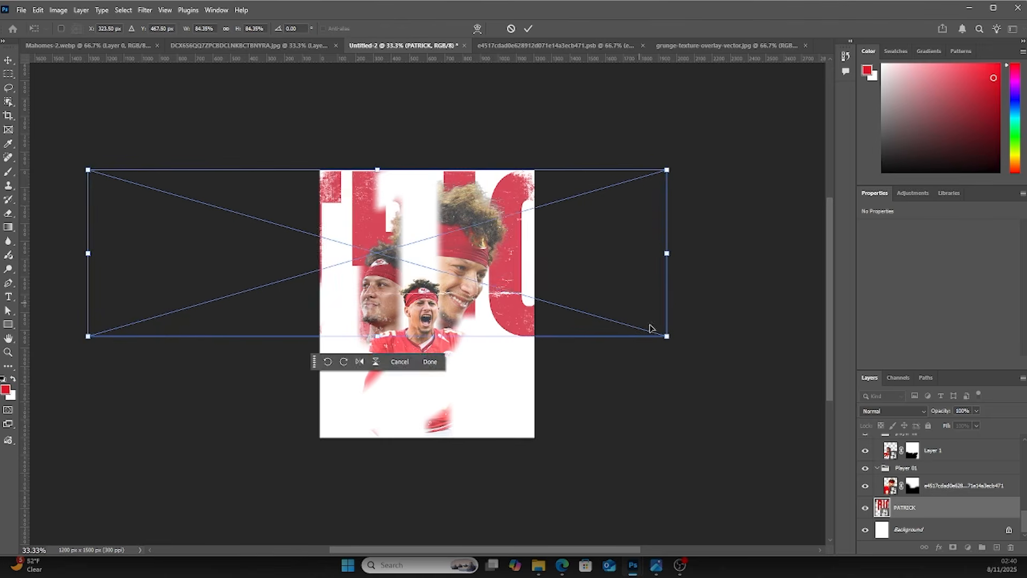
{"action": "left_click_drag", "start_coordinate": [667, 338], "coordinate": [715, 368]}
{"action": "left_click_drag", "start_coordinate": [652, 317], "coordinate": [610, 303]}
{"action": "key", "text": "Return"}
{"action": "left_click", "coordinate": [565, 341]}
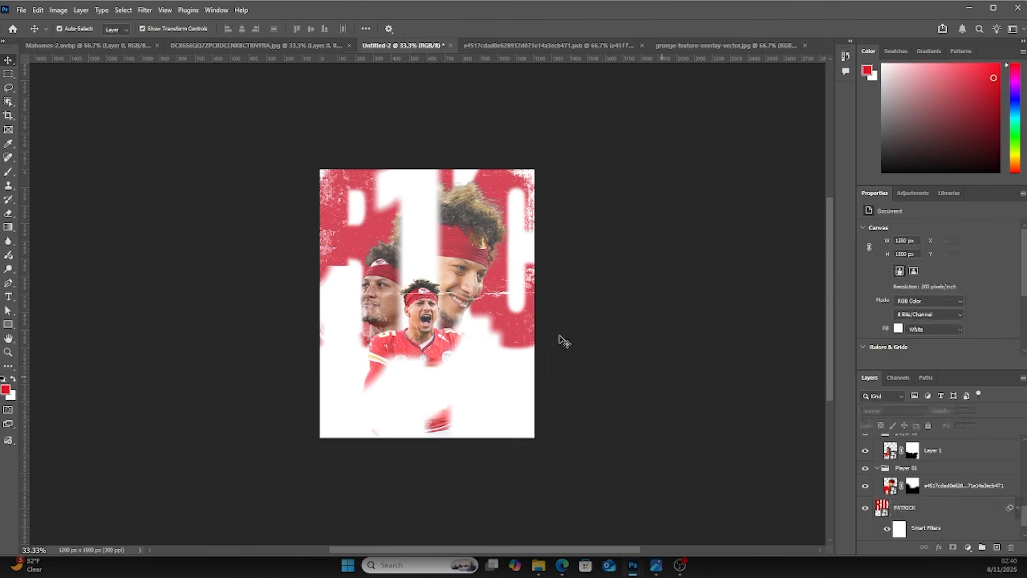
Select the base number 1 layer and stretch it upward to about 1611 px tall, past the canvas top
{"action": "left_click", "coordinate": [420, 196]}
{"action": "left_click", "coordinate": [885, 468]}
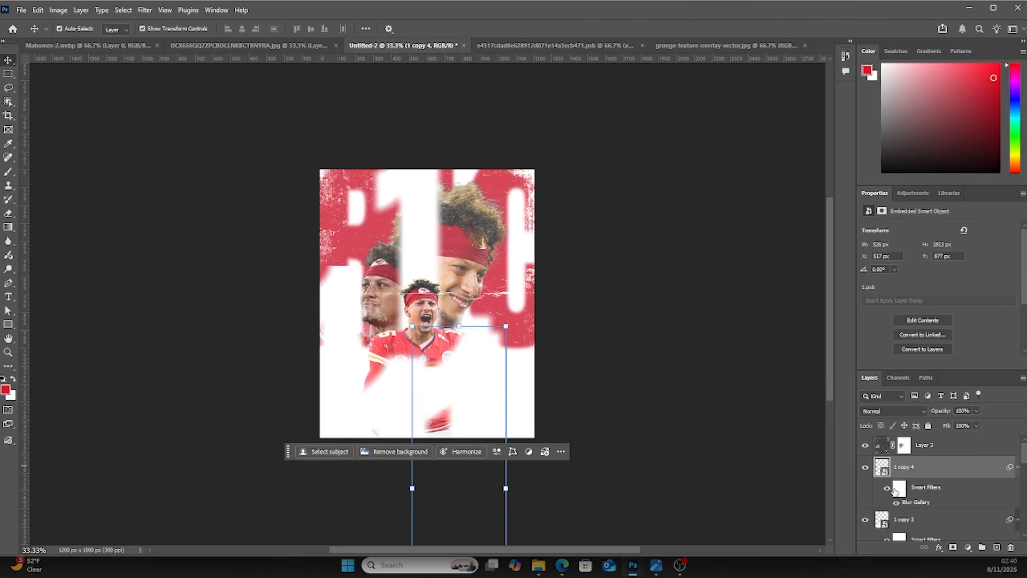
{"action": "left_click", "coordinate": [885, 520]}
{"action": "scroll", "coordinate": [888, 521], "scroll_direction": "down", "scroll_amount": 3}
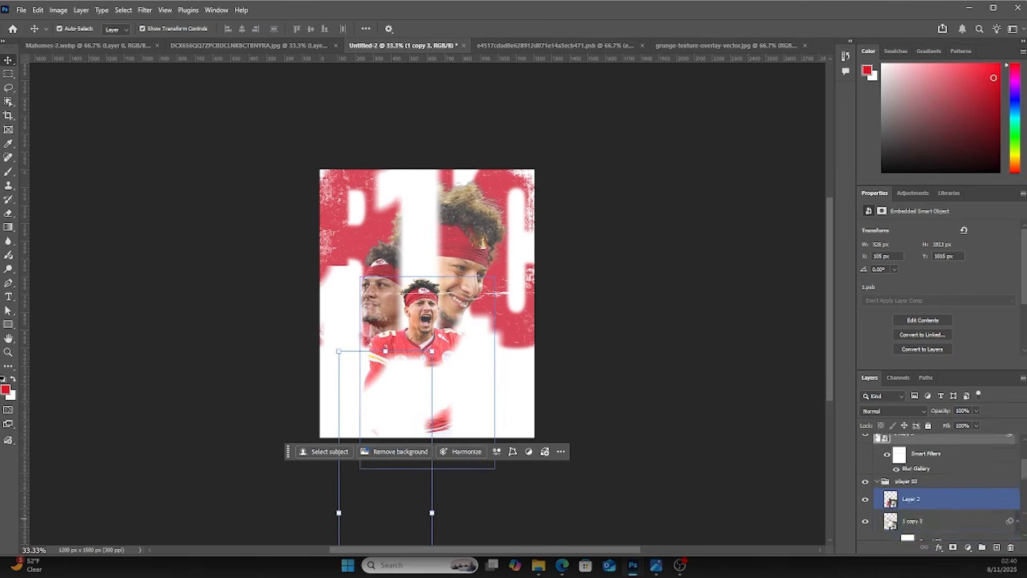
{"action": "left_click", "coordinate": [892, 519]}
{"action": "scroll", "coordinate": [892, 519], "scroll_direction": "down", "scroll_amount": 1}
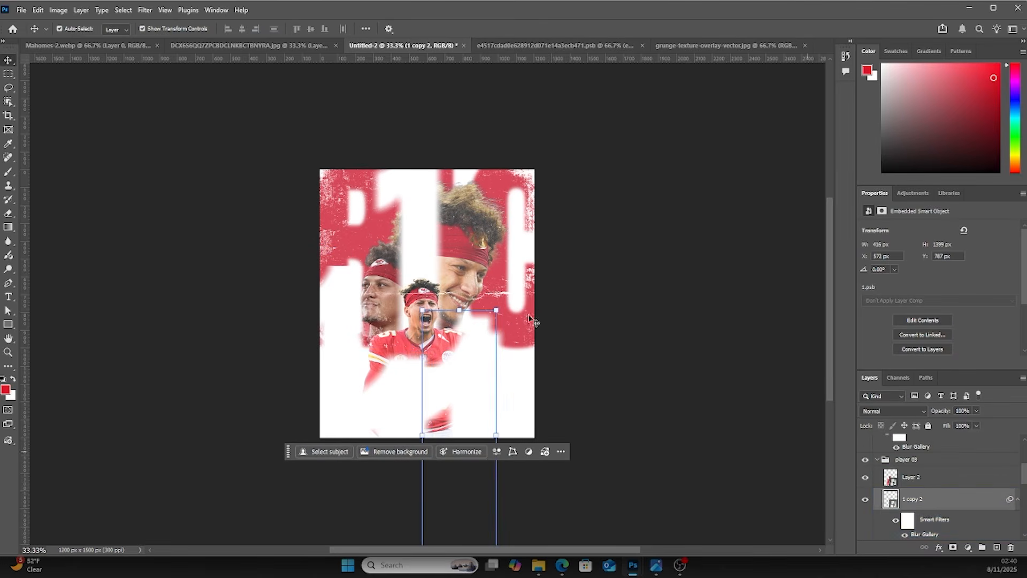
{"action": "scroll", "coordinate": [892, 508], "scroll_direction": "down", "scroll_amount": 1}
{"action": "left_click", "coordinate": [895, 512]}
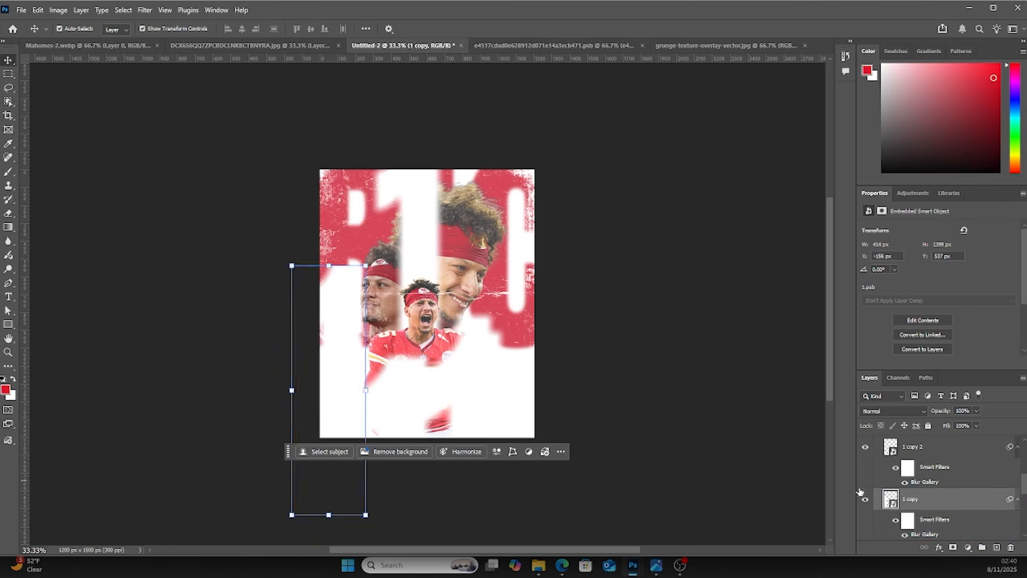
{"action": "scroll", "coordinate": [896, 515], "scroll_direction": "down", "scroll_amount": 1}
{"action": "left_click", "coordinate": [894, 506]}
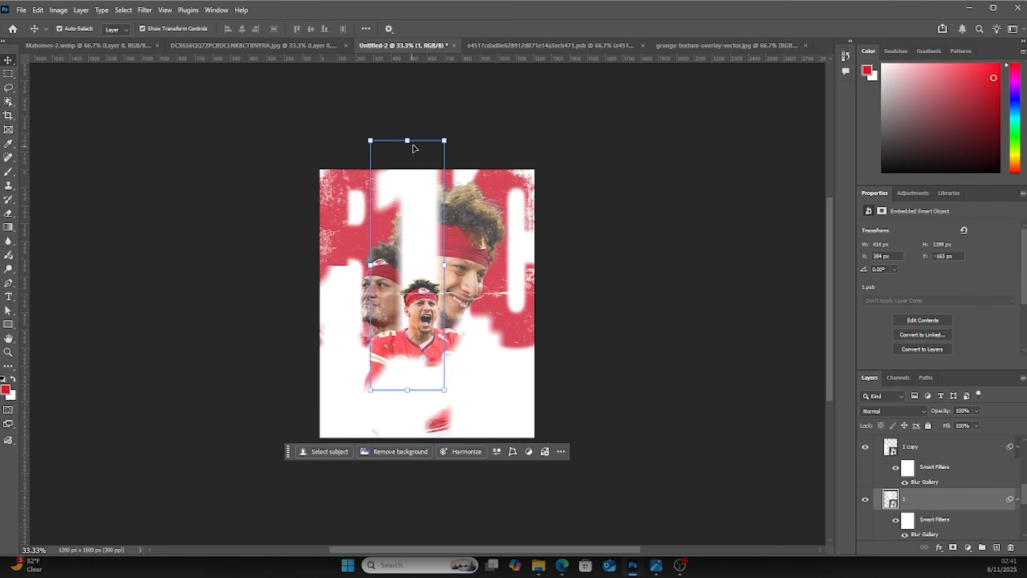
{"action": "left_click", "coordinate": [445, 140]}
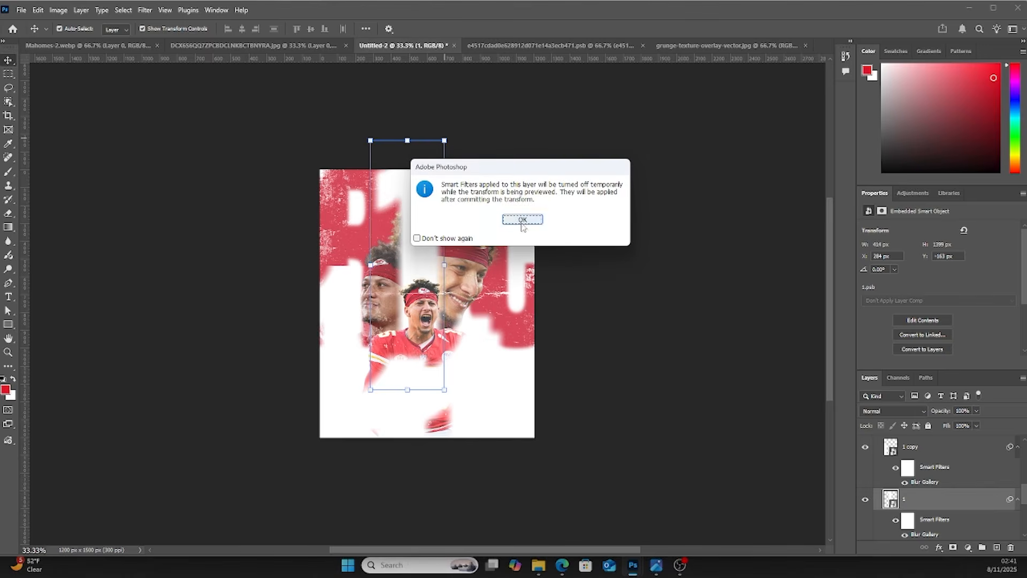
{"action": "left_click", "coordinate": [522, 219]}
{"action": "left_click_drag", "start_coordinate": [444, 143], "coordinate": [441, 135]}
{"action": "left_click_drag", "start_coordinate": [420, 182], "coordinate": [417, 139]}
{"action": "key", "text": "Return"}
{"action": "left_click", "coordinate": [687, 374]}
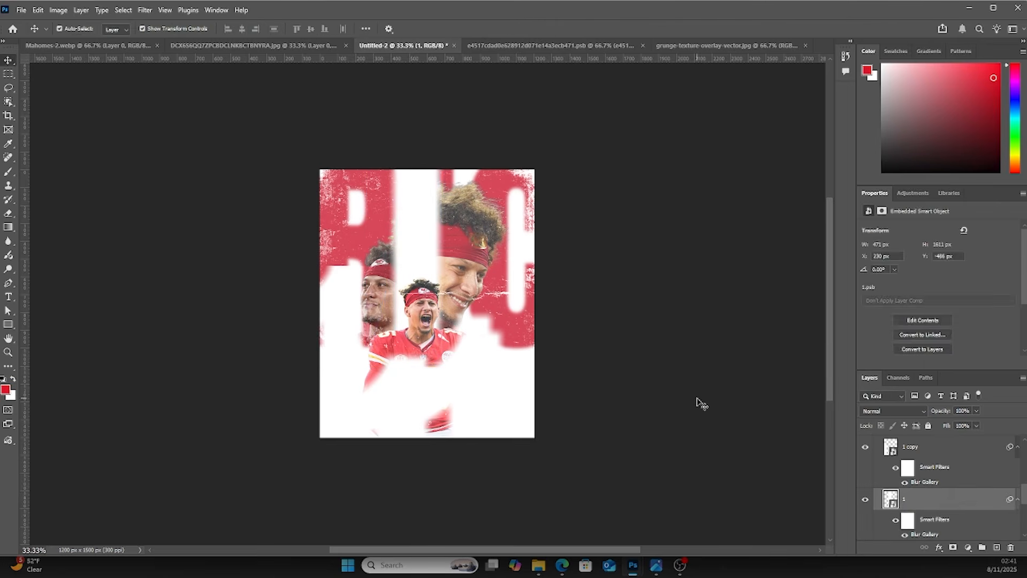
Open Camera Raw Filter on the Player 01 cut-out and raise Texture to +71 and Clarity to +91
{"action": "key", "text": "ctrl+plus"}
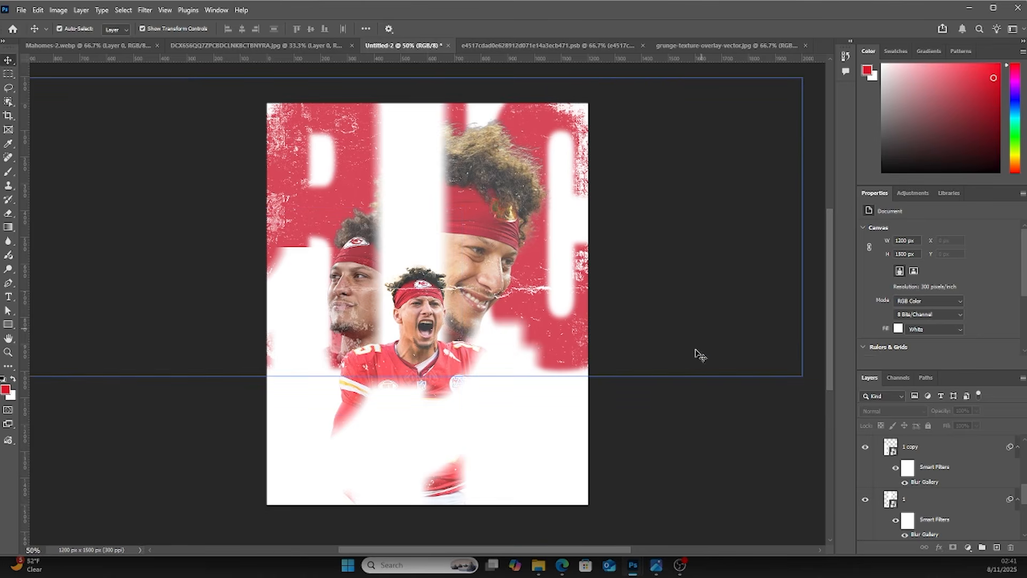
{"action": "left_click", "coordinate": [499, 190]}
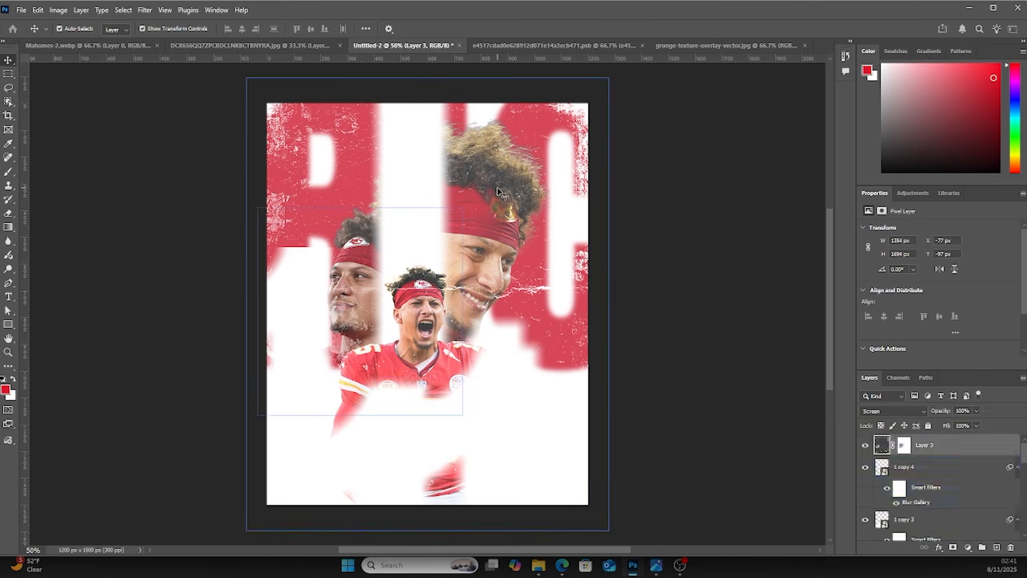
{"action": "scroll", "coordinate": [909, 481], "scroll_direction": "down", "scroll_amount": 5}
{"action": "left_click", "coordinate": [877, 476]}
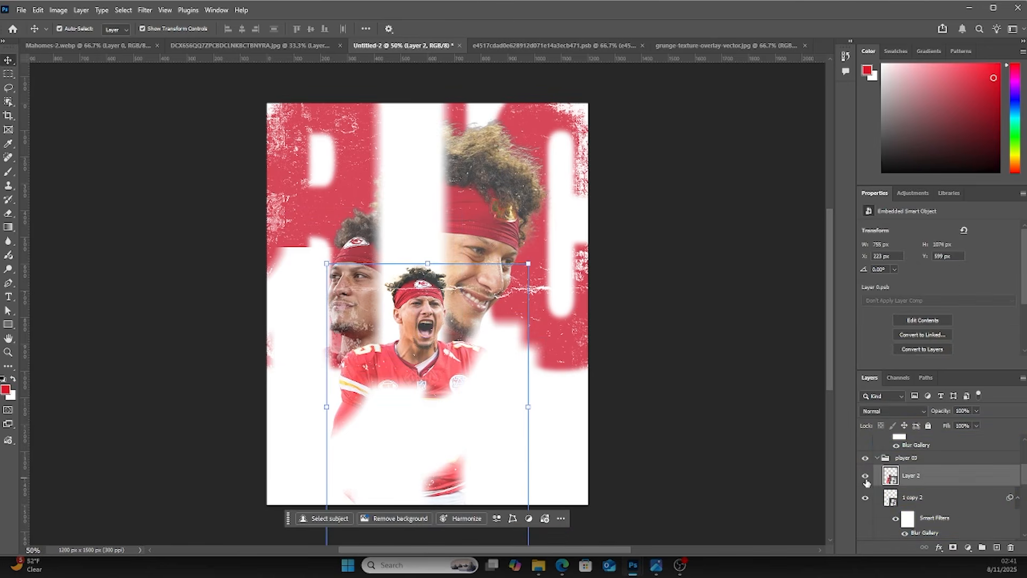
{"action": "scroll", "coordinate": [866, 484], "scroll_direction": "down", "scroll_amount": 9}
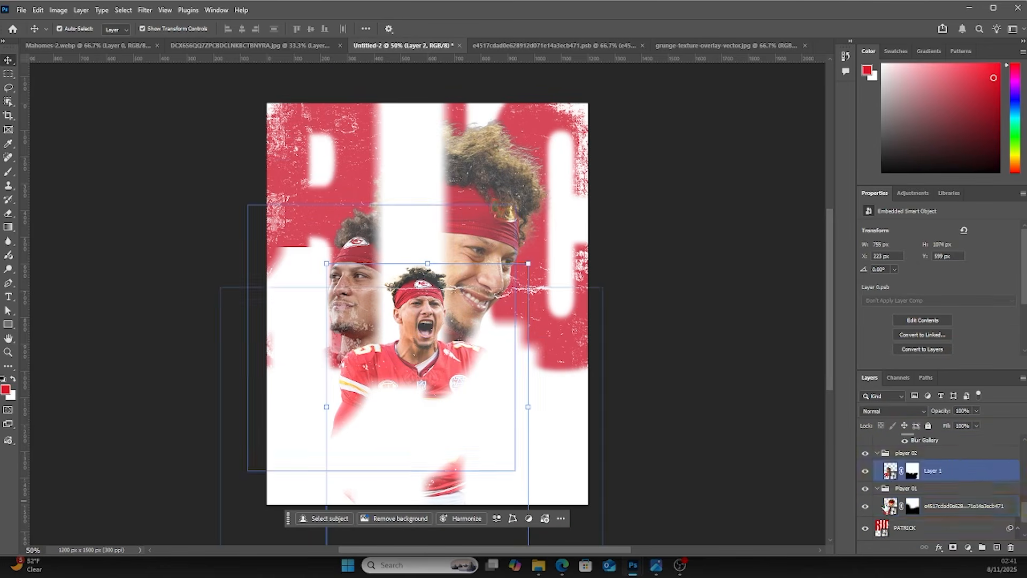
{"action": "left_click", "coordinate": [885, 506]}
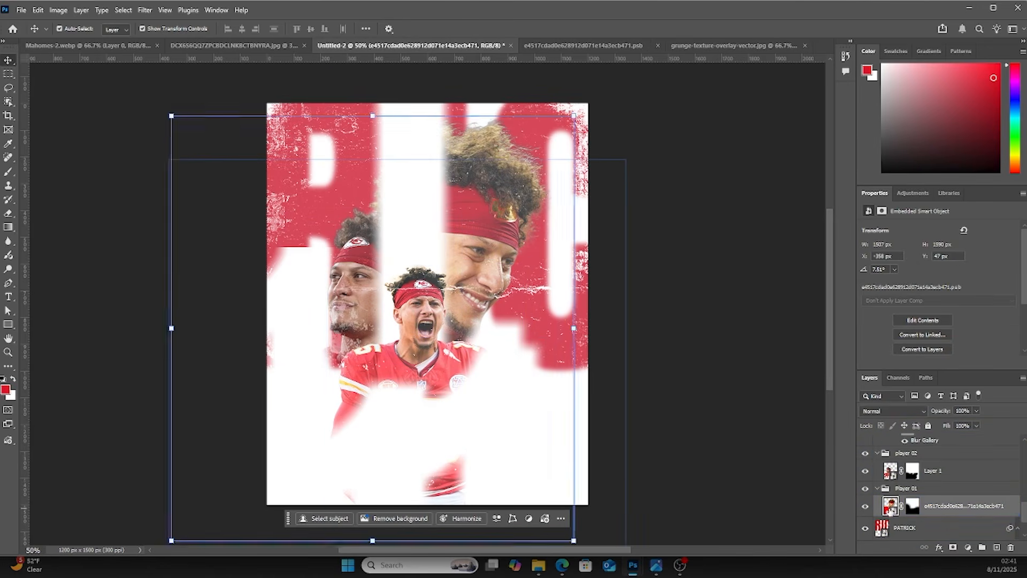
{"action": "left_click", "coordinate": [144, 11]}
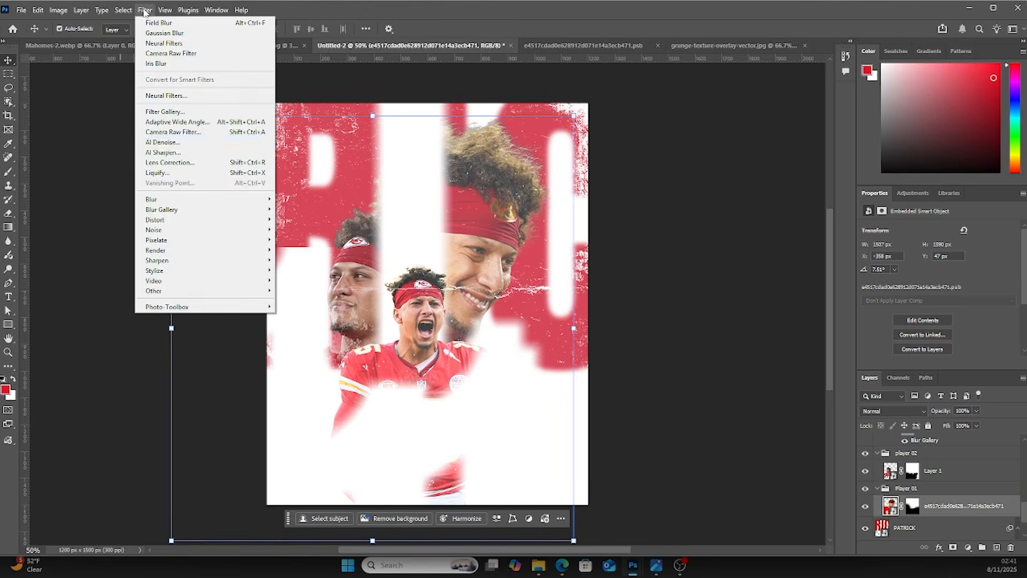
{"action": "left_click", "coordinate": [165, 54]}
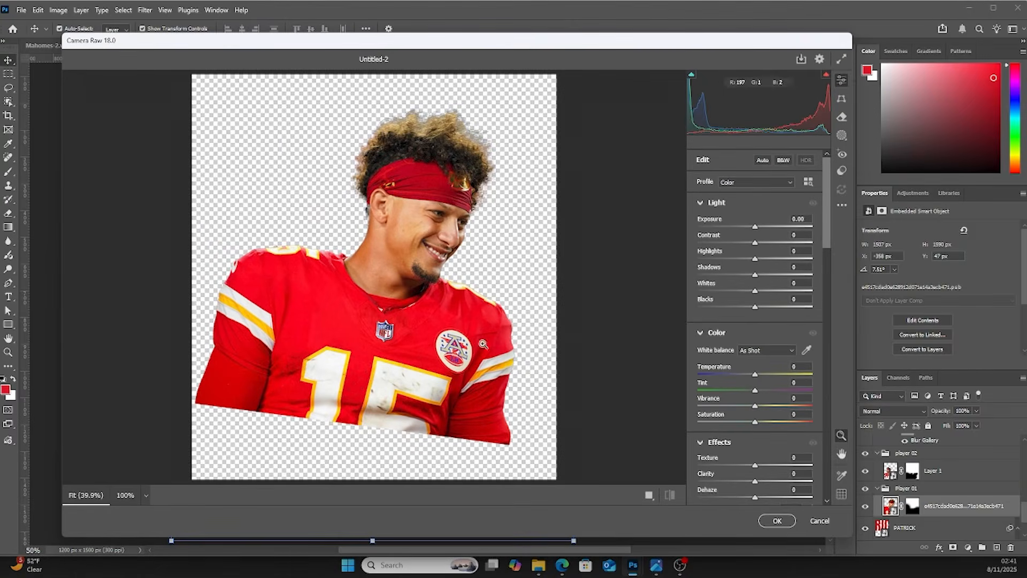
{"action": "scroll", "coordinate": [743, 381], "scroll_direction": "down", "scroll_amount": 2}
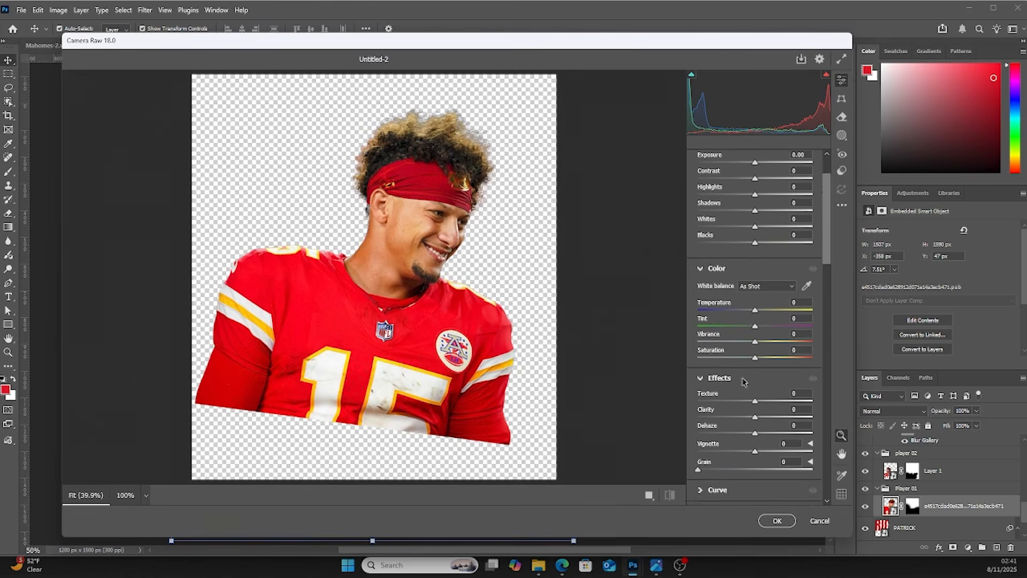
{"action": "scroll", "coordinate": [725, 362], "scroll_direction": "down", "scroll_amount": 4}
{"action": "left_click_drag", "start_coordinate": [788, 273], "coordinate": [807, 288]}
{"action": "scroll", "coordinate": [742, 265], "scroll_direction": "up", "scroll_amount": 4}
{"action": "scroll", "coordinate": [742, 266], "scroll_direction": "up", "scroll_amount": 2}
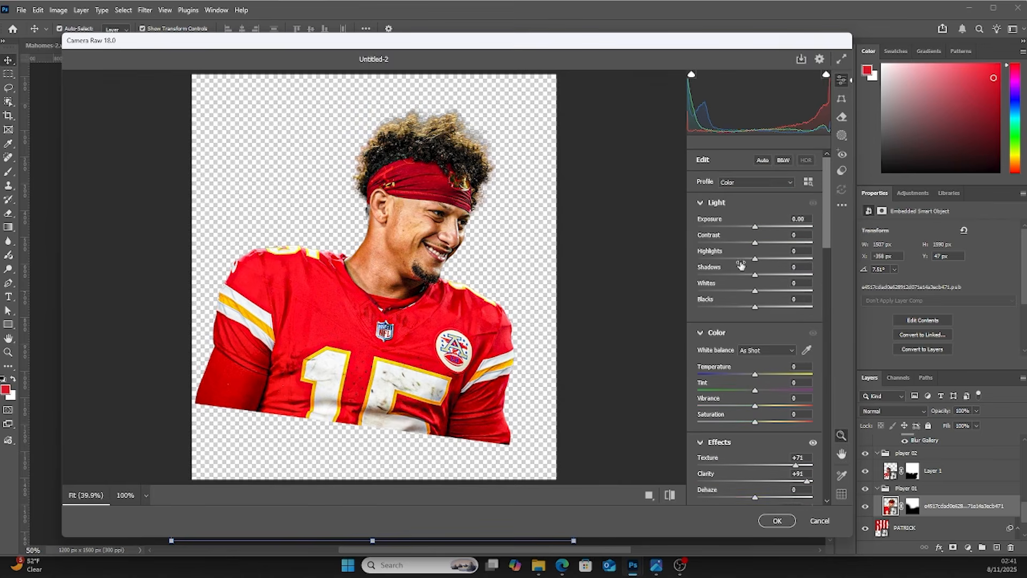
Set Contrast to -21, Highlights to -95 and Shadows to +58 for the cut-out
{"action": "left_click_drag", "start_coordinate": [754, 242], "coordinate": [700, 260]}
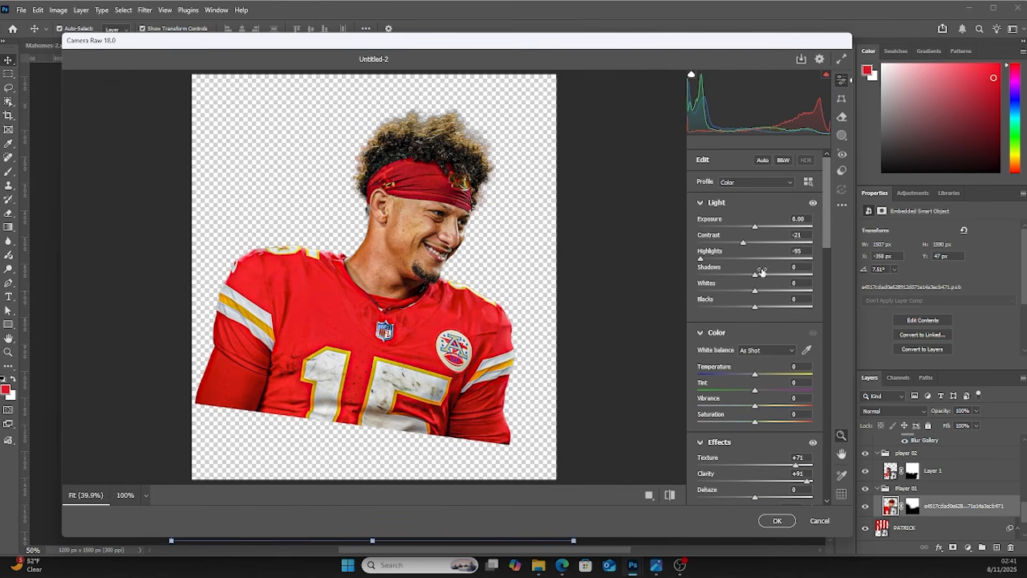
{"action": "left_click_drag", "start_coordinate": [768, 276], "coordinate": [790, 278]}
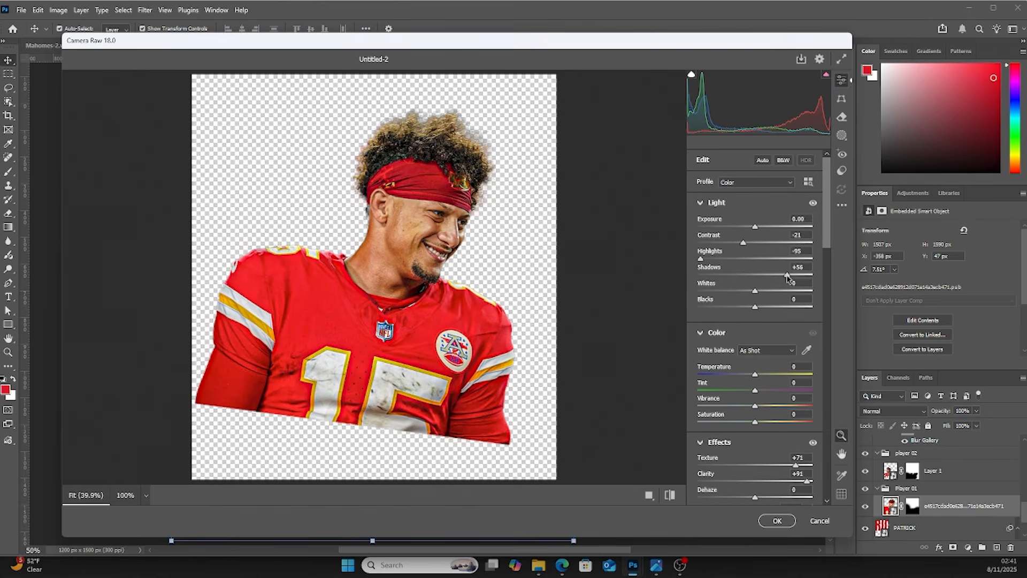
In the Color Mixer, set saturation of Oranges to -52, Yellows to -100 and Reds to -1
{"action": "scroll", "coordinate": [750, 426], "scroll_direction": "down", "scroll_amount": 6}
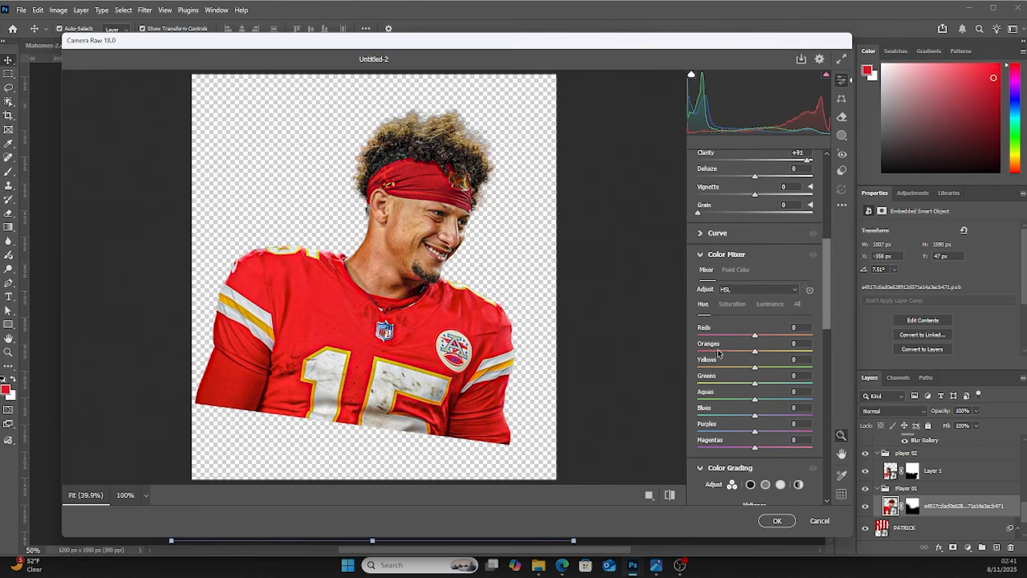
{"action": "left_click", "coordinate": [732, 304]}
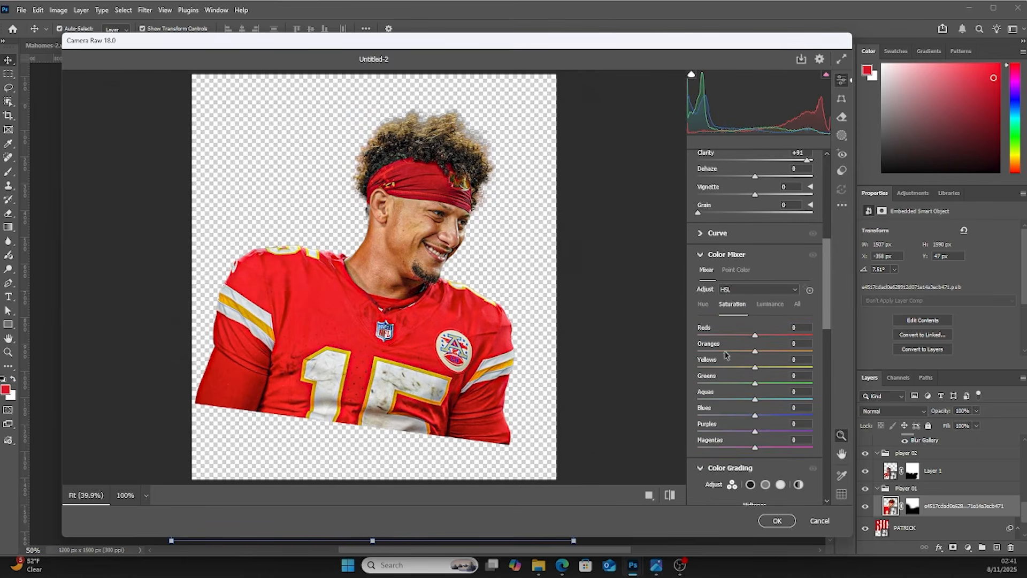
{"action": "left_click", "coordinate": [726, 351]}
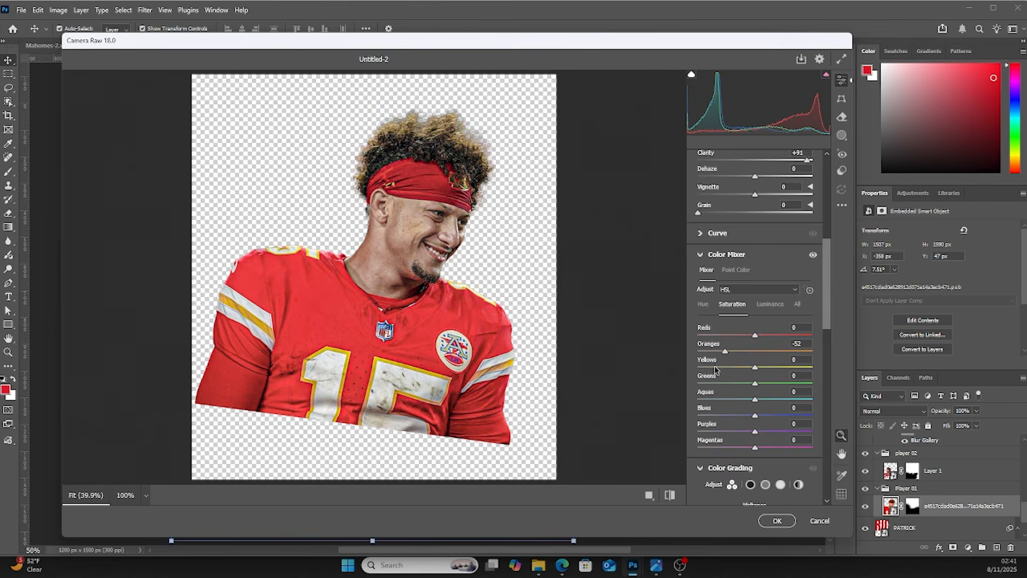
{"action": "left_click", "coordinate": [697, 368]}
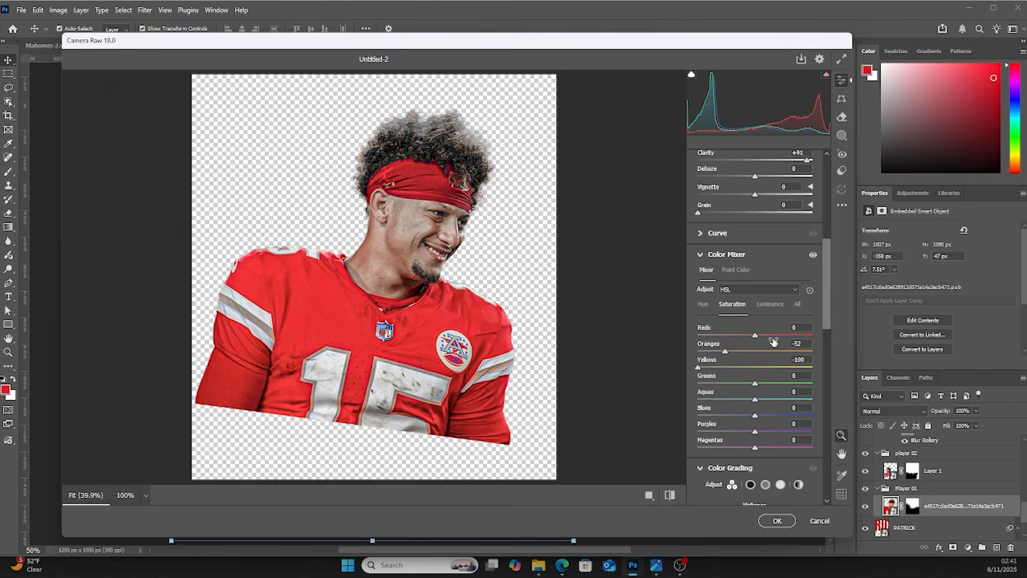
{"action": "left_click", "coordinate": [703, 304]}
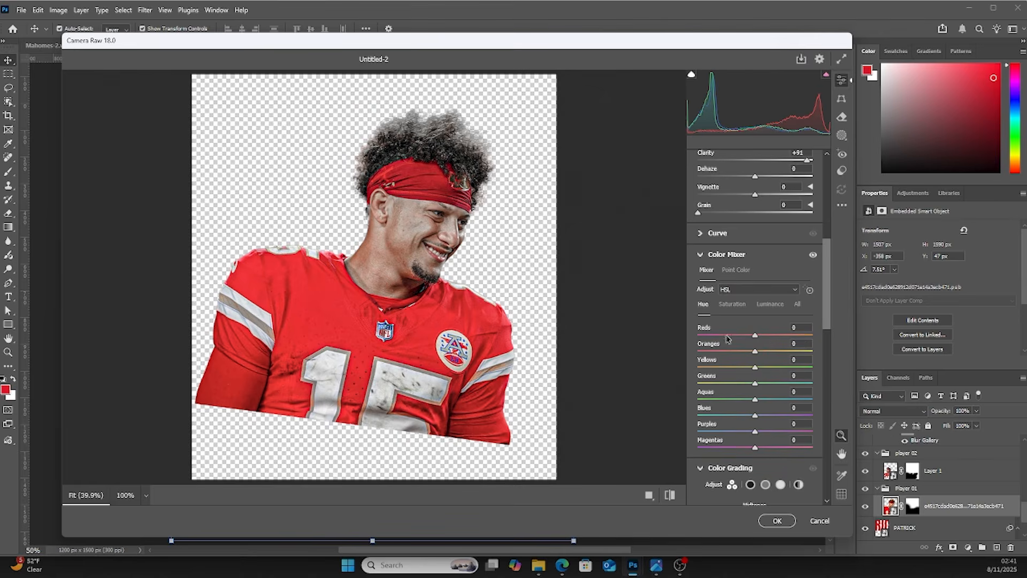
{"action": "left_click", "coordinate": [743, 352]}
{"action": "left_click_drag", "start_coordinate": [743, 351], "coordinate": [763, 337]}
{"action": "left_click", "coordinate": [741, 309]}
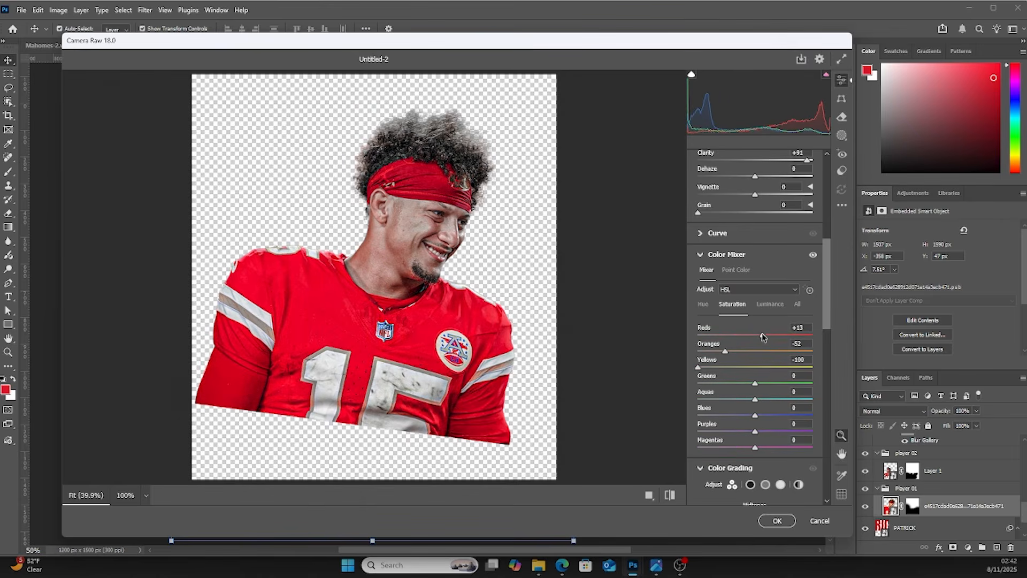
{"action": "left_click", "coordinate": [769, 305]}
{"action": "mouse_move", "coordinate": [745, 337]}
{"action": "left_mouse_down"}
{"action": "mouse_move", "coordinate": [735, 338]}
{"action": "mouse_move", "coordinate": [751, 337]}
{"action": "left_mouse_up"}
{"action": "left_click", "coordinate": [706, 307]}
{"action": "left_click", "coordinate": [731, 303]}
{"action": "left_click_drag", "start_coordinate": [755, 337], "coordinate": [751, 336]}
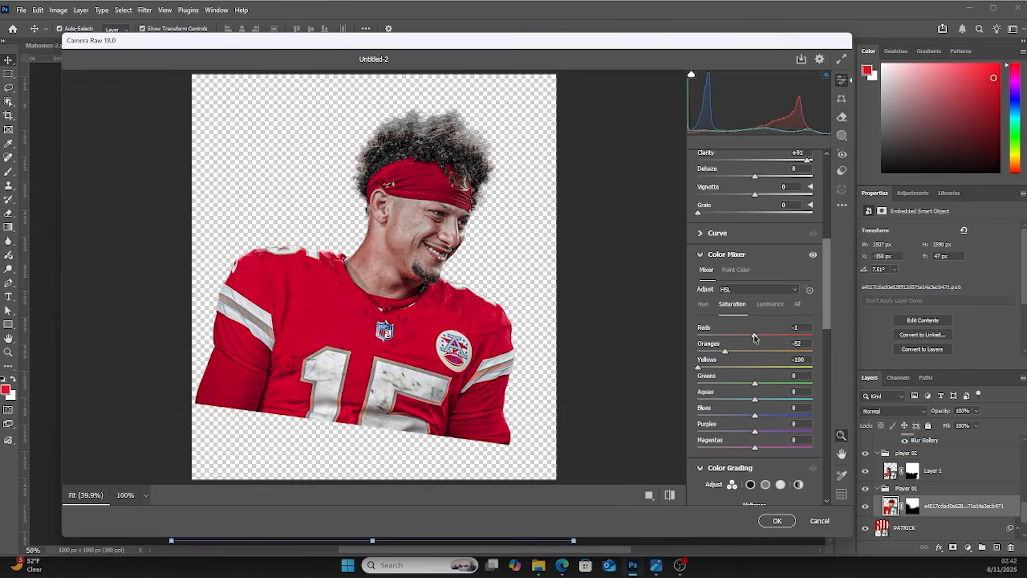
Set Dehaze to +35, Texture and Clarity to +100, Vibrance to -25, then apply the Camera Raw Filter
{"action": "scroll", "coordinate": [742, 421], "scroll_direction": "down", "scroll_amount": 5}
{"action": "scroll", "coordinate": [742, 421], "scroll_direction": "down", "scroll_amount": 5}
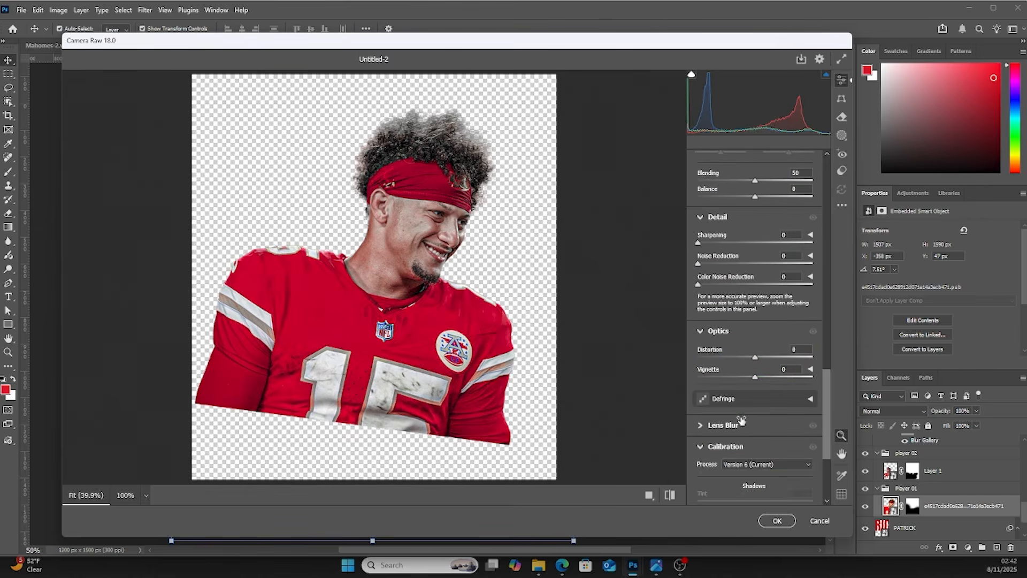
{"action": "scroll", "coordinate": [741, 421], "scroll_direction": "up", "scroll_amount": 2}
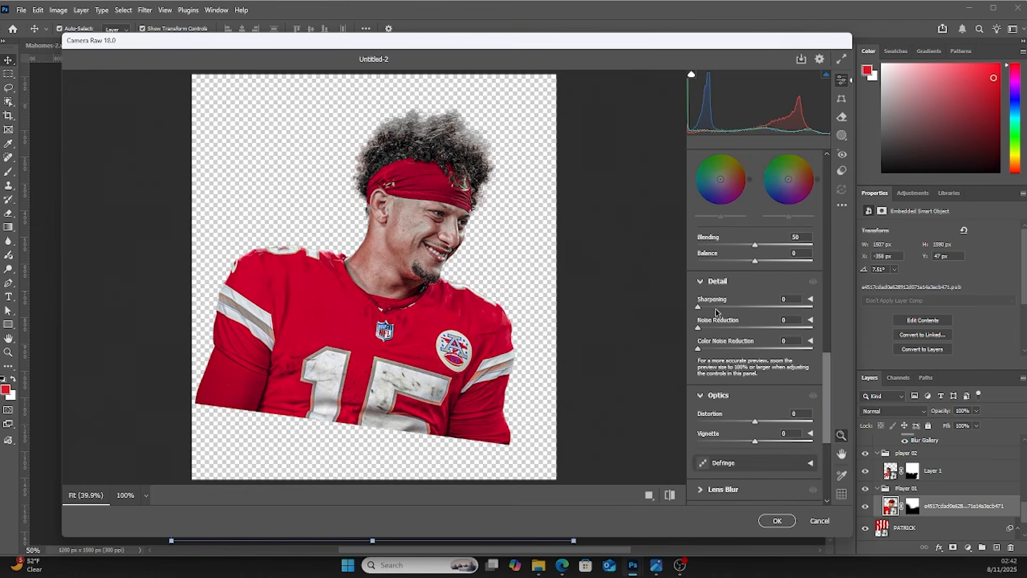
{"action": "scroll", "coordinate": [725, 309], "scroll_direction": "up", "scroll_amount": 10}
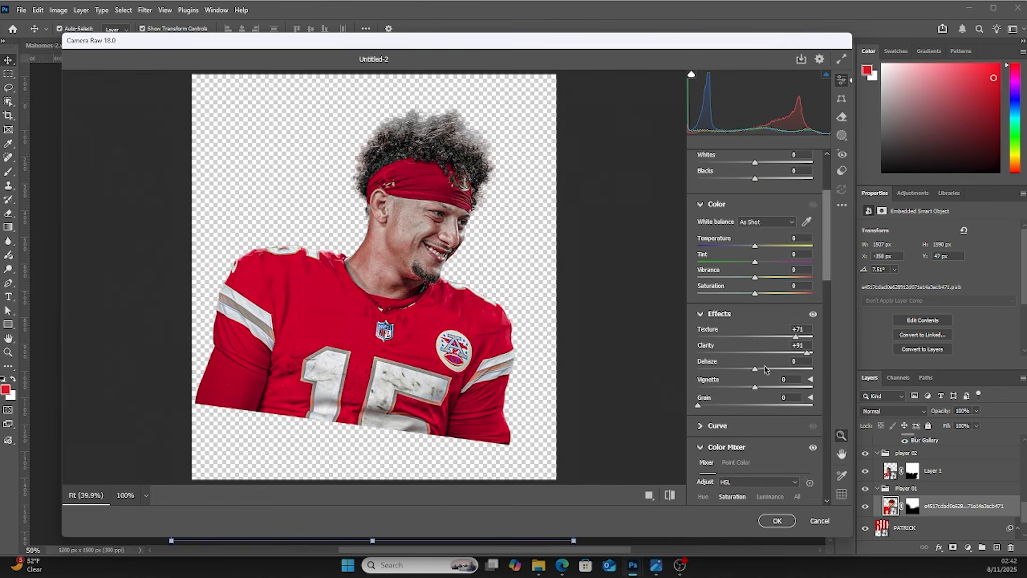
{"action": "left_click_drag", "start_coordinate": [765, 373], "coordinate": [775, 371]}
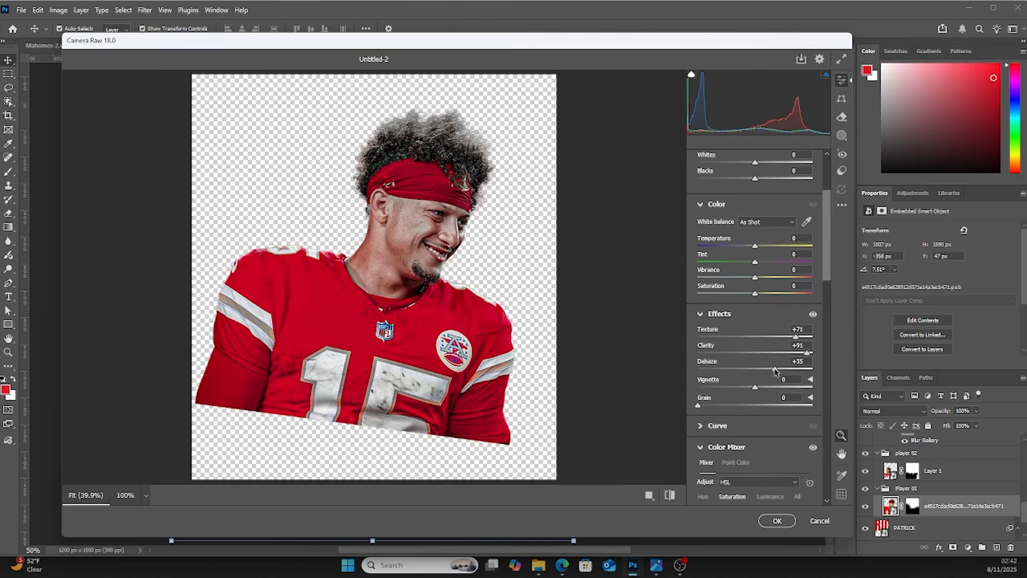
{"action": "left_click_drag", "start_coordinate": [799, 336], "coordinate": [821, 356]}
{"action": "scroll", "coordinate": [825, 293], "scroll_direction": "up", "scroll_amount": 3}
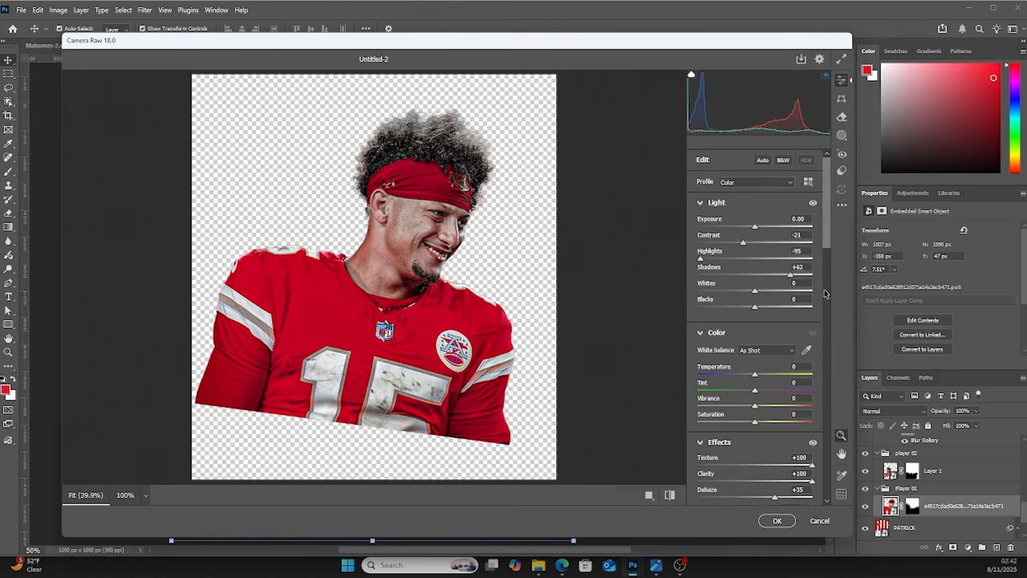
{"action": "left_click_drag", "start_coordinate": [752, 411], "coordinate": [742, 408]}
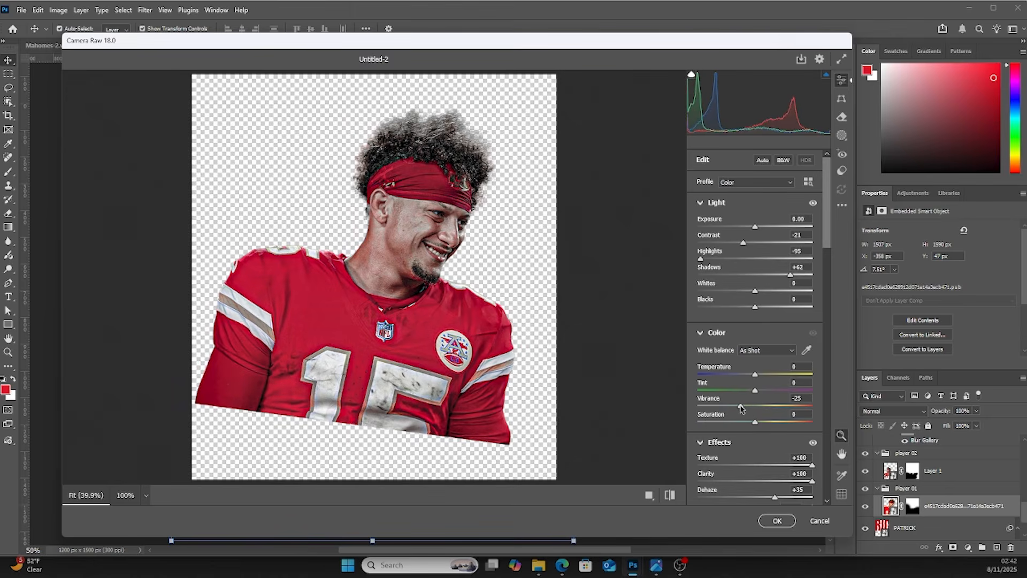
{"action": "left_click", "coordinate": [776, 521]}
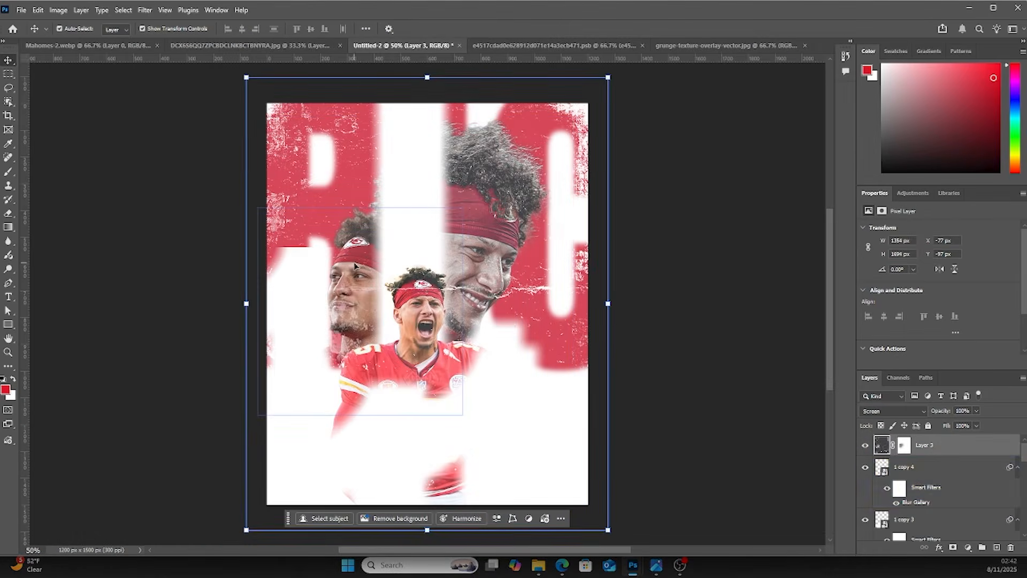
Lower the grunge texture layer's opacity to 83%
{"action": "left_click", "coordinate": [876, 453]}
{"action": "left_click", "coordinate": [976, 410]}
{"action": "left_click_drag", "start_coordinate": [978, 422], "coordinate": [958, 425]}
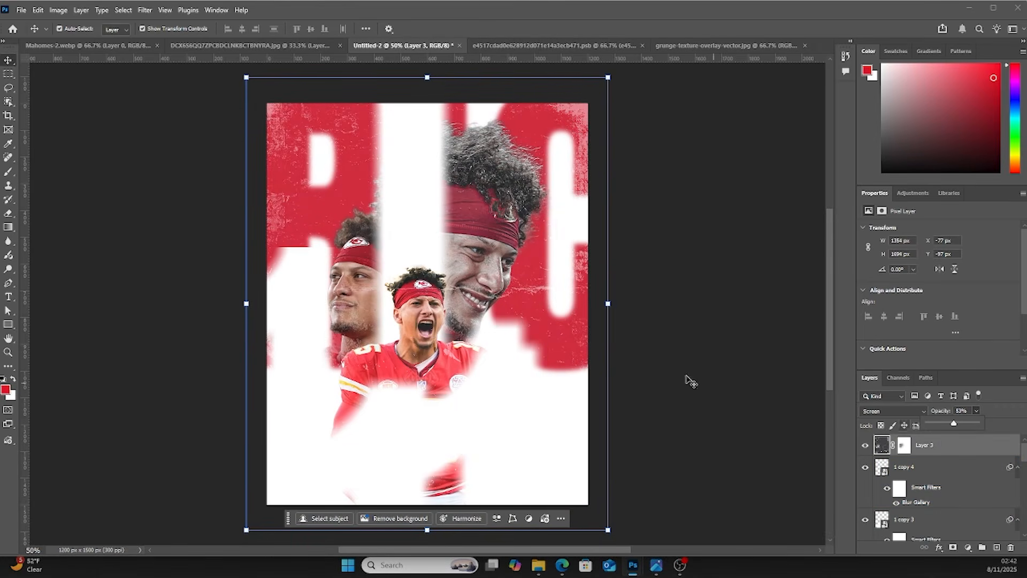
{"action": "left_click", "coordinate": [691, 358]}
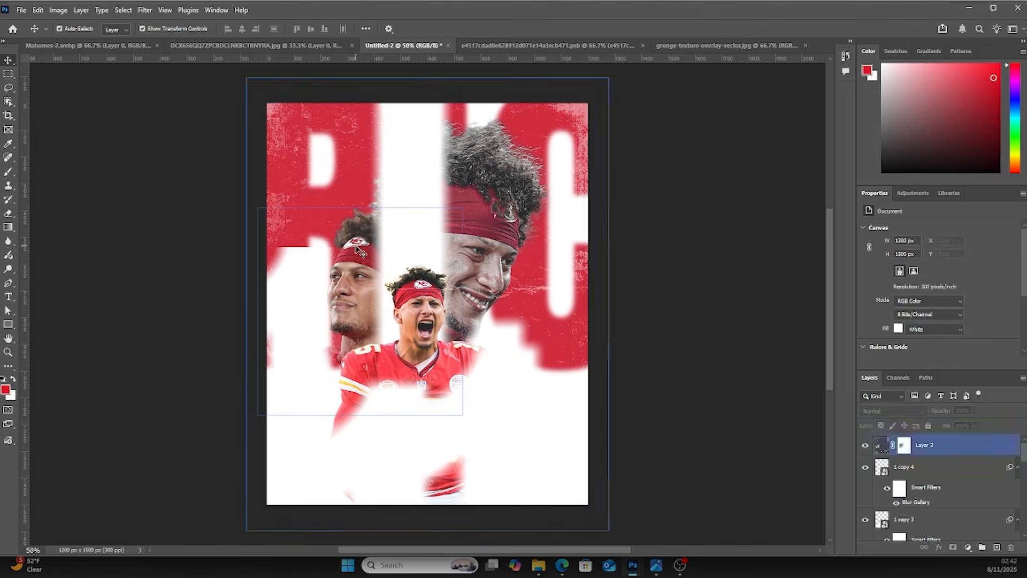
Apply Camera Raw with the previous settings to the player 02 cut-out, adding Exposure +0.30, Highlights -73 and Shadows +75
{"action": "left_click", "coordinate": [345, 250]}
{"action": "scroll", "coordinate": [927, 493], "scroll_direction": "down", "scroll_amount": 2}
{"action": "scroll", "coordinate": [927, 493], "scroll_direction": "down", "scroll_amount": 4}
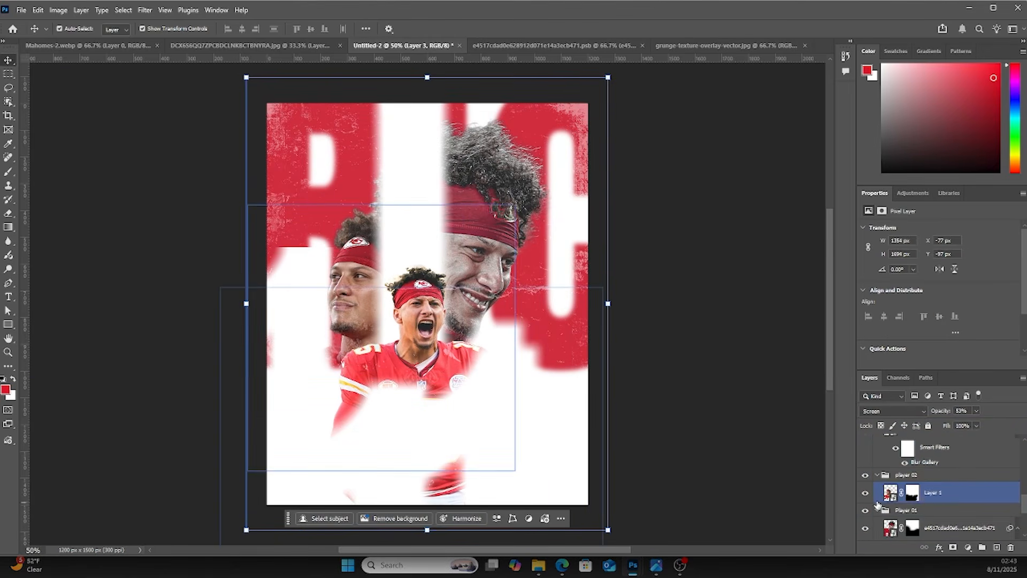
{"action": "left_click", "coordinate": [890, 495]}
{"action": "left_click", "coordinate": [144, 10]}
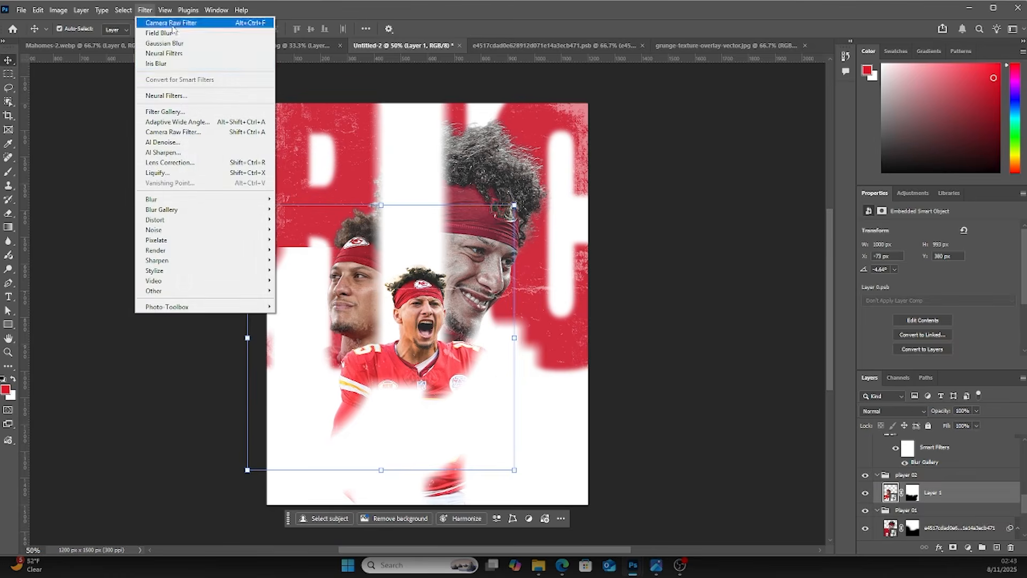
{"action": "left_click", "coordinate": [171, 23]}
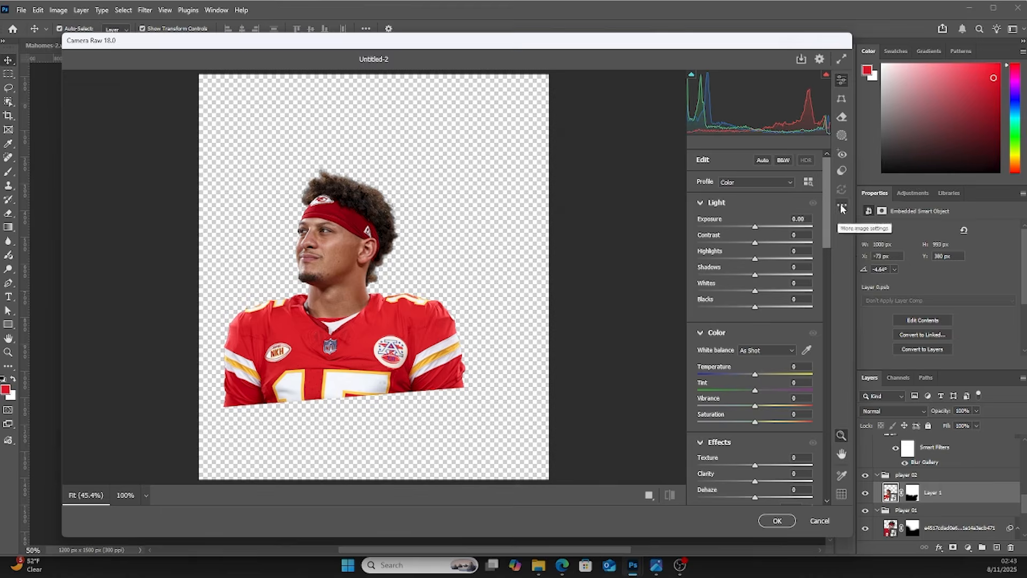
{"action": "left_click", "coordinate": [841, 206]}
{"action": "left_click", "coordinate": [859, 250]}
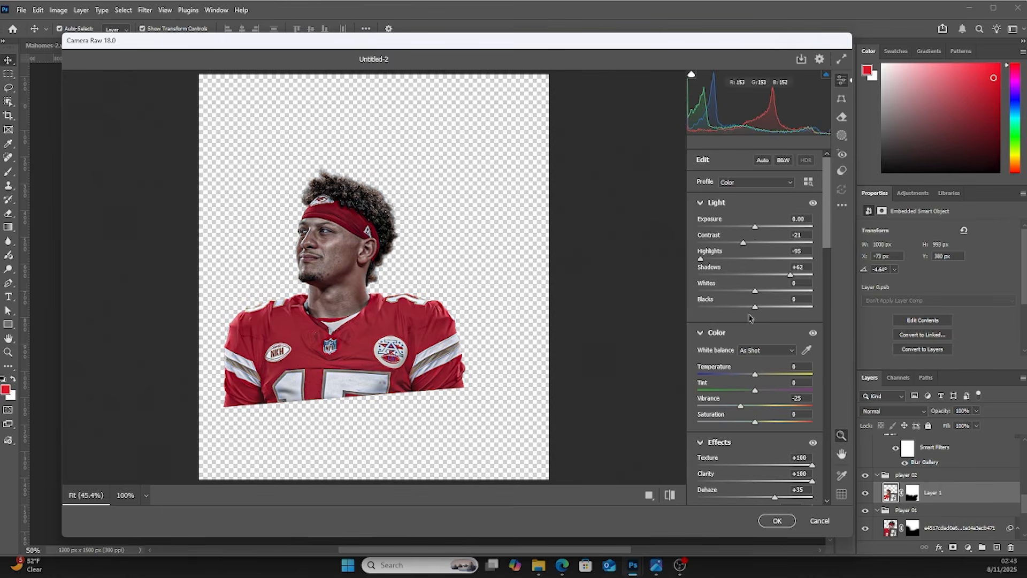
{"action": "left_click_drag", "start_coordinate": [755, 227], "coordinate": [759, 227]}
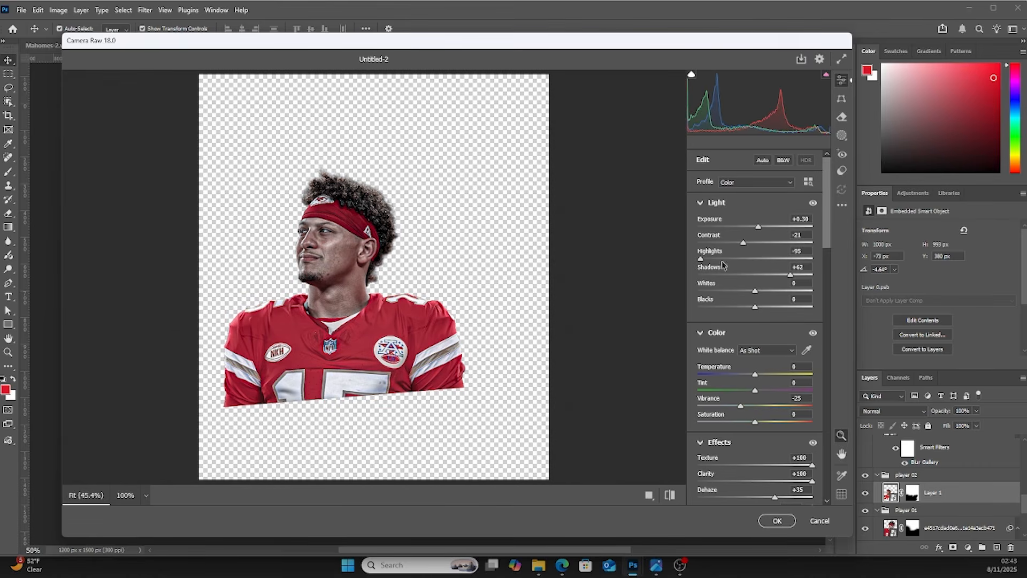
{"action": "left_click_drag", "start_coordinate": [700, 259], "coordinate": [713, 259]}
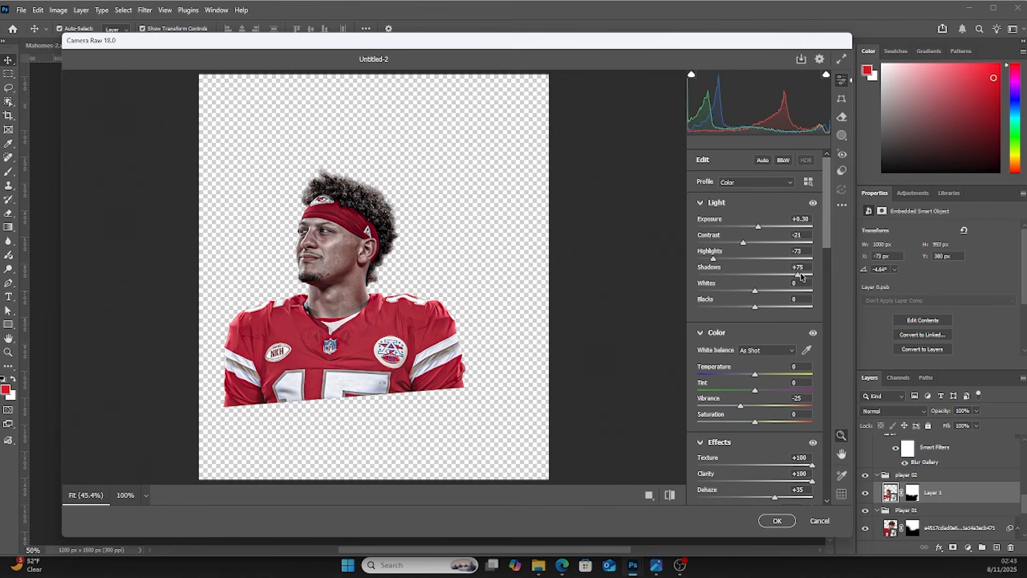
{"action": "left_click", "coordinate": [778, 524]}
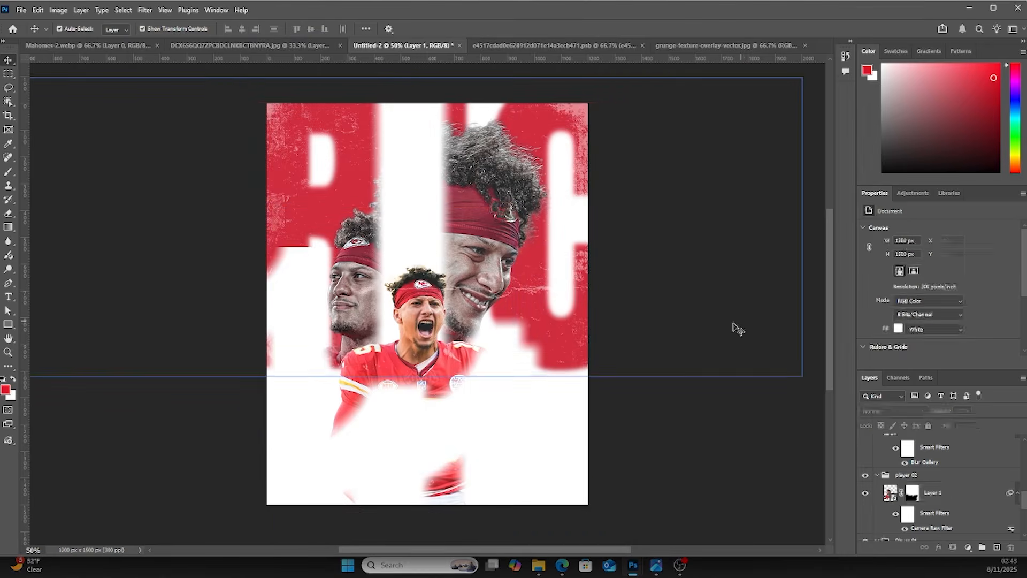
{"action": "left_click", "coordinate": [430, 312]}
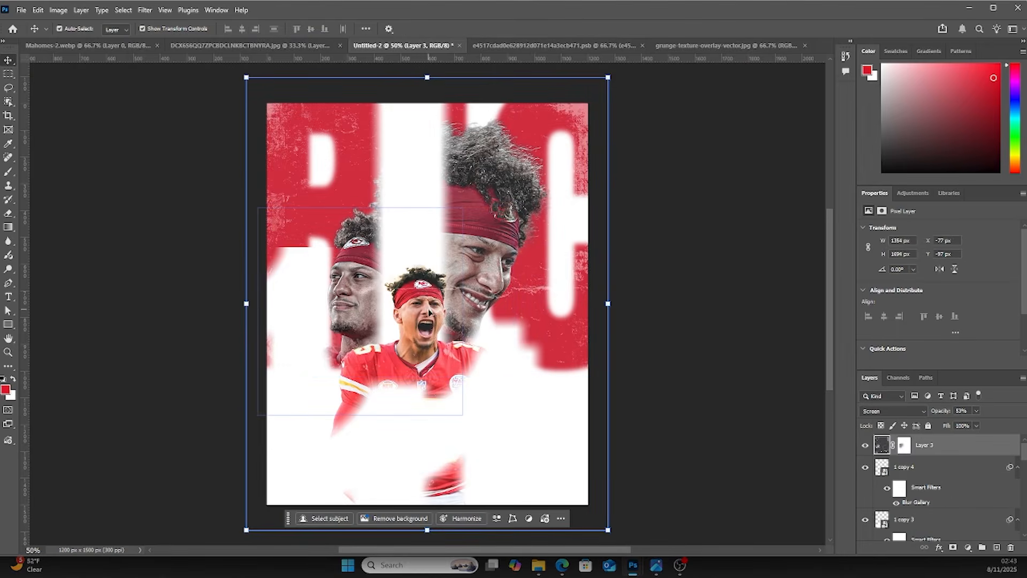
Apply Camera Raw with the previous settings to the player 03 cut-out, lowering Exposure to -0.05
{"action": "scroll", "coordinate": [898, 497], "scroll_direction": "down", "scroll_amount": 4}
{"action": "left_click", "coordinate": [897, 498]}
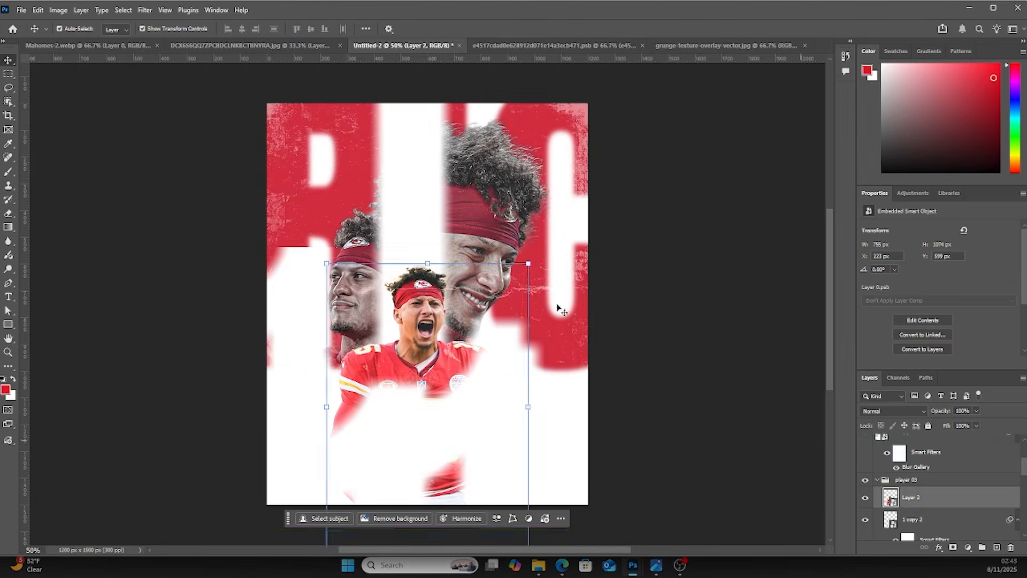
{"action": "left_click", "coordinate": [145, 10]}
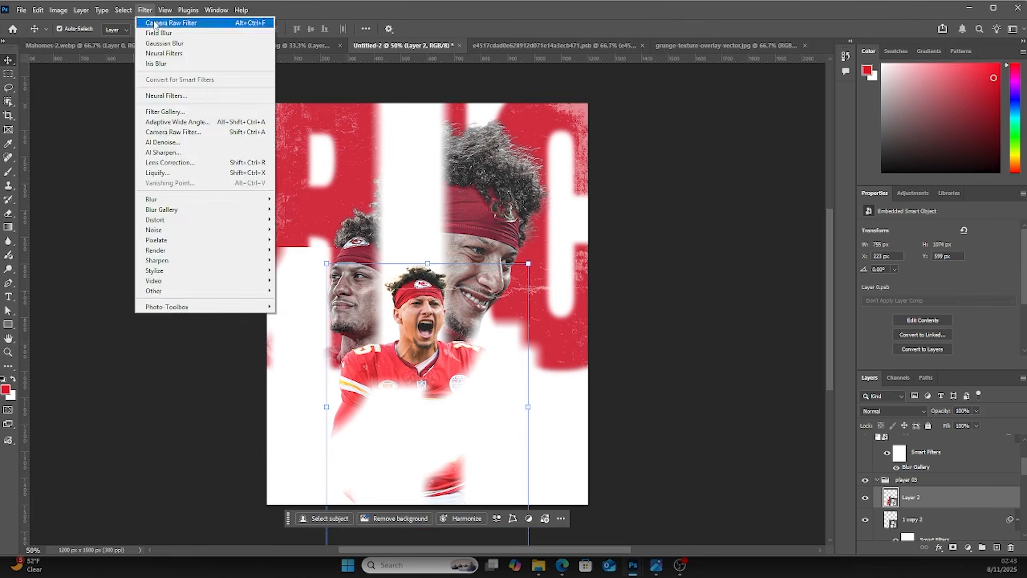
{"action": "left_click", "coordinate": [156, 24]}
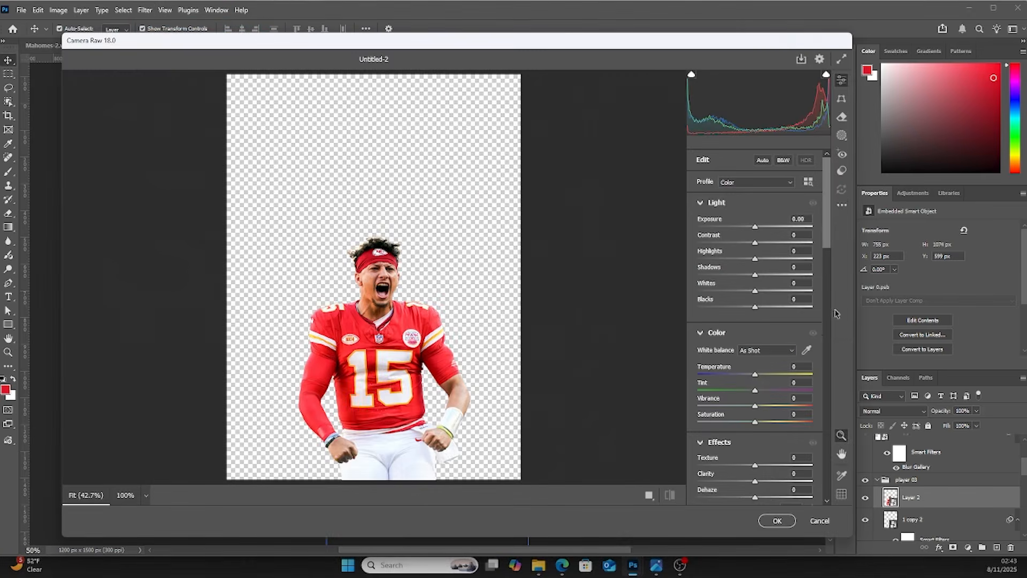
{"action": "left_click", "coordinate": [842, 205]}
{"action": "left_click", "coordinate": [866, 248]}
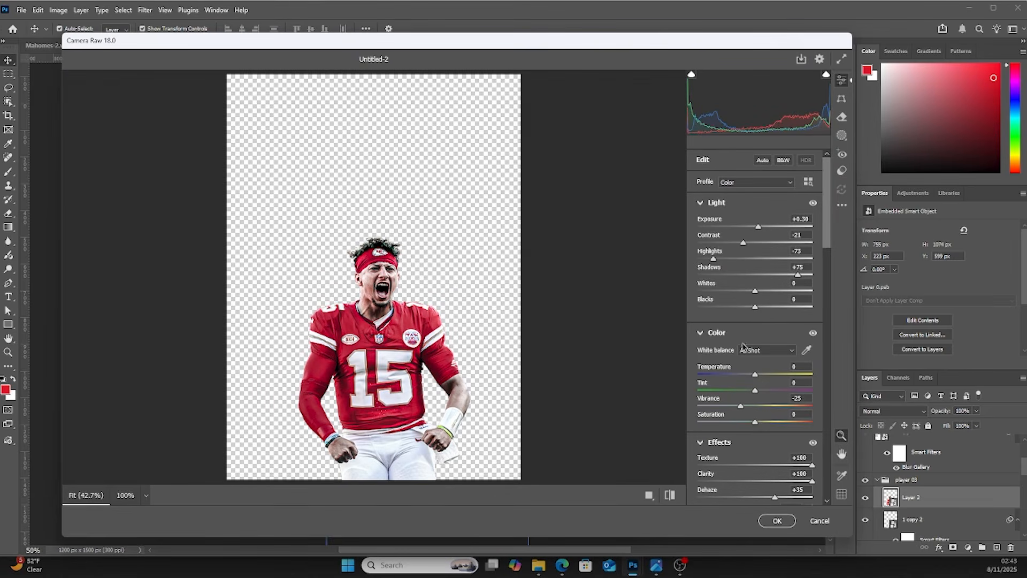
{"action": "scroll", "coordinate": [754, 391], "scroll_direction": "down", "scroll_amount": 2}
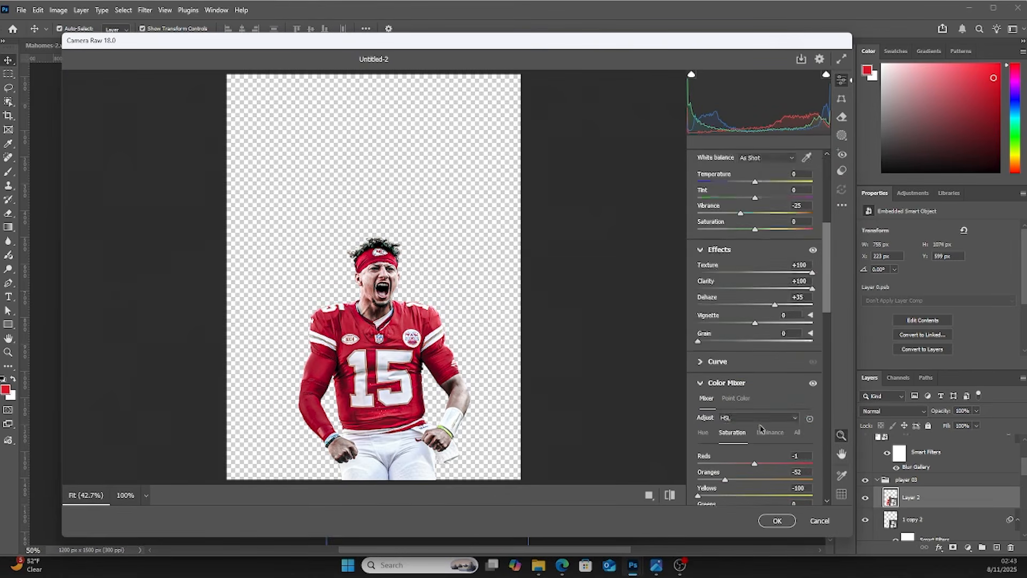
{"action": "scroll", "coordinate": [762, 398], "scroll_direction": "up", "scroll_amount": 2}
{"action": "left_click_drag", "start_coordinate": [757, 227], "coordinate": [753, 228]}
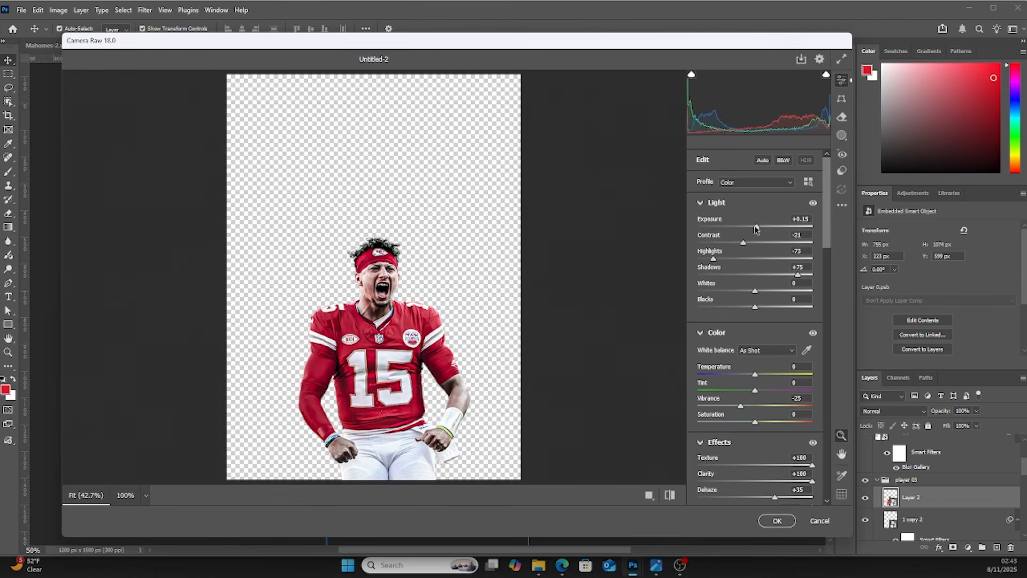
{"action": "left_click", "coordinate": [776, 521]}
{"action": "left_click", "coordinate": [702, 370]}
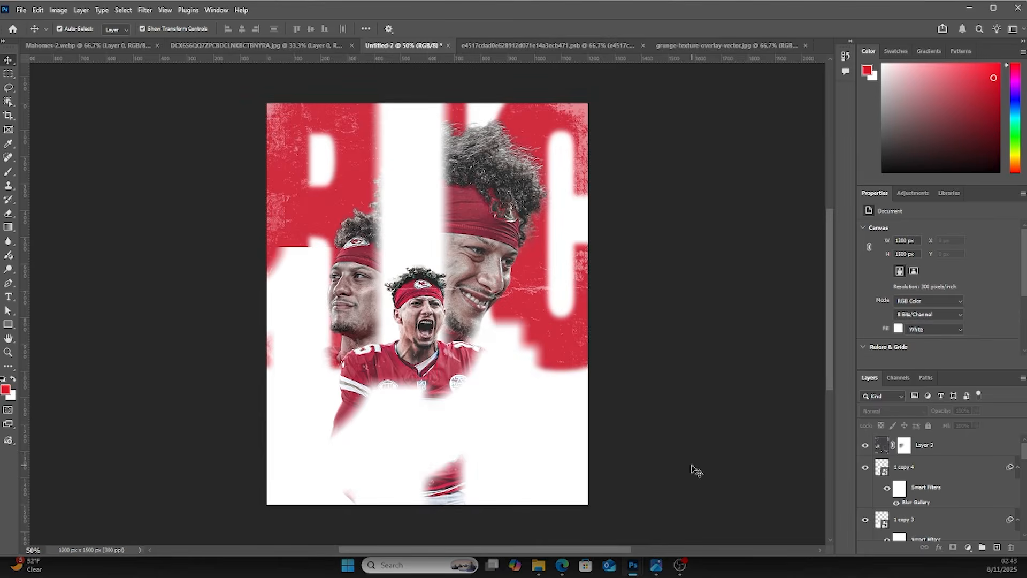
Add a small white Lorem ipsum placeholder paragraph near the upper left of the poster and nudge it into place
{"action": "key", "text": "ctrl+plus"}
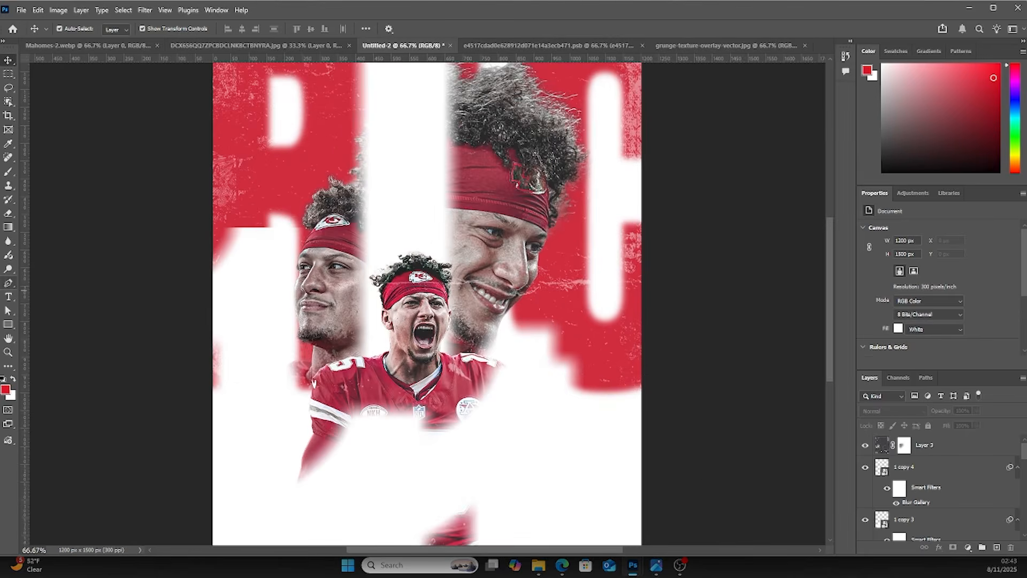
{"action": "left_click", "coordinate": [8, 297]}
{"action": "left_click_drag", "start_coordinate": [230, 178], "coordinate": [350, 218]}
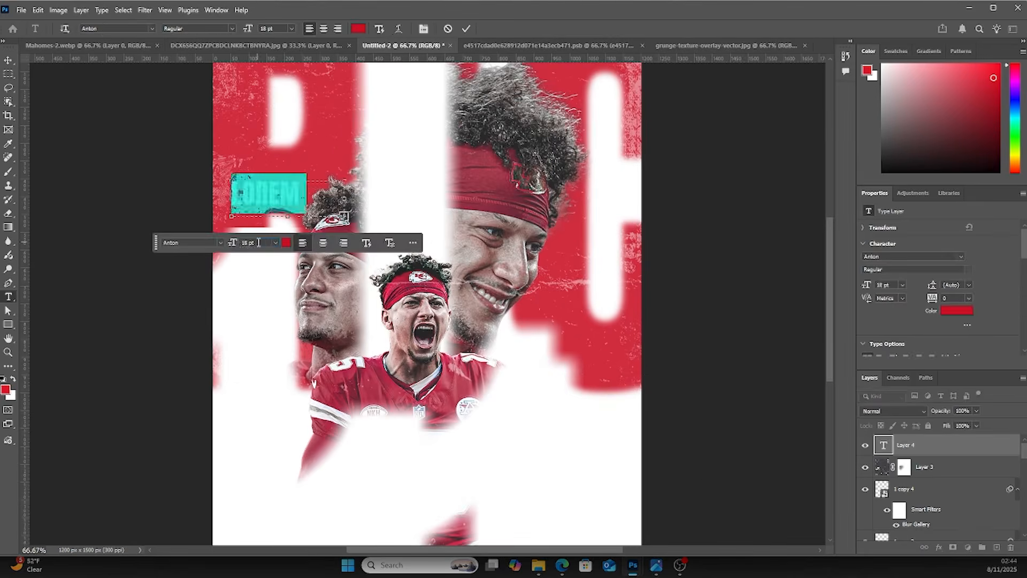
{"action": "key", "text": "Down"}
{"action": "left_click", "coordinate": [359, 29]}
{"action": "left_click", "coordinate": [568, 205]}
{"action": "left_click", "coordinate": [808, 200]}
{"action": "left_click", "coordinate": [8, 61]}
{"action": "mouse_move", "coordinate": [275, 190]}
{"action": "left_mouse_down"}
{"action": "mouse_move", "coordinate": [265, 171]}
{"action": "mouse_move", "coordinate": [345, 156]}
{"action": "left_mouse_up"}
{"action": "key", "text": "shift+Right"}
{"action": "key", "text": "shift+Right"}
{"action": "key", "text": "shift+Right"}
Draw a thin white rectangle line, about 333 by 7 px, above the placeholder paragraph
{"action": "key", "text": "u"}
{"action": "left_click", "coordinate": [8, 60]}
{"action": "key", "text": "shift+Right"}
{"action": "left_click", "coordinate": [910, 467], "text": "shift"}
{"action": "left_click", "coordinate": [241, 28]}
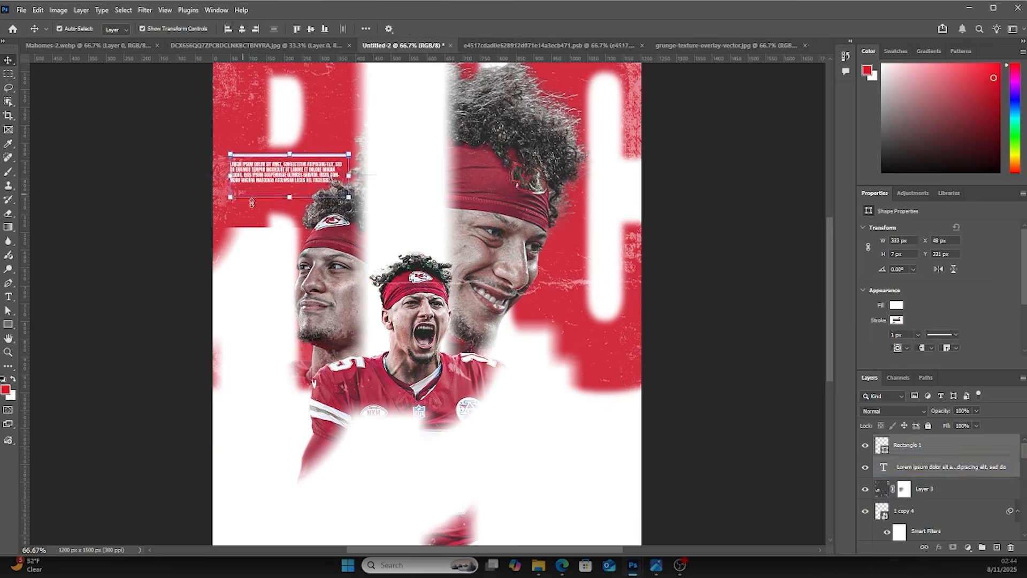
Place the stadium photo wp8401657 into the poster and move its layer down below the player cut-outs
{"action": "scroll", "coordinate": [251, 264], "scroll_direction": "up", "scroll_amount": 1}
{"action": "left_click", "coordinate": [250, 264]}
{"action": "scroll", "coordinate": [940, 487], "scroll_direction": "down", "scroll_amount": 1}
{"action": "left_click", "coordinate": [706, 294]}
{"action": "key", "text": "ctrl+minus"}
{"action": "left_click", "coordinate": [538, 566]}
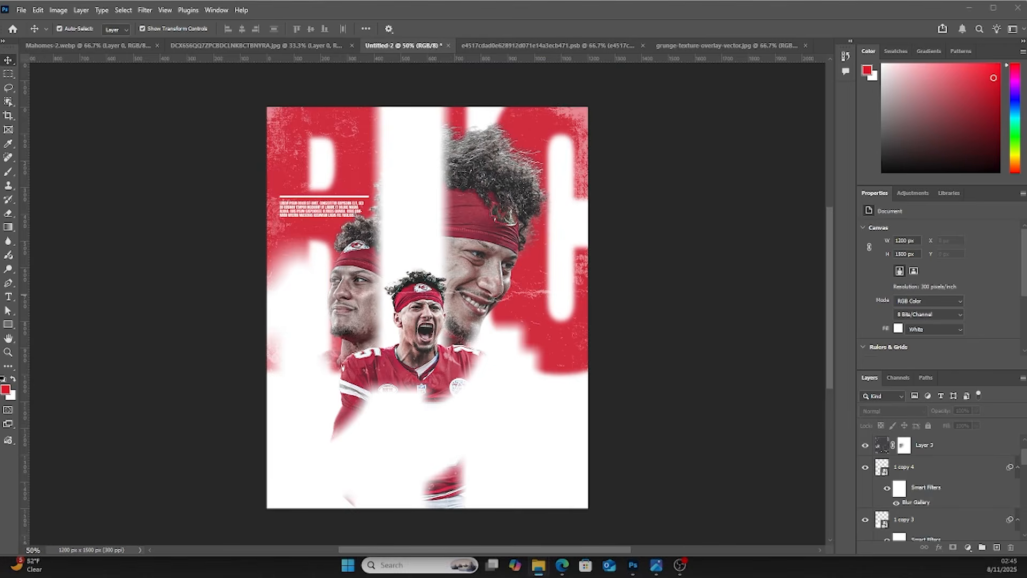
{"action": "left_click_drag", "start_coordinate": [49, 381], "coordinate": [455, 342]}
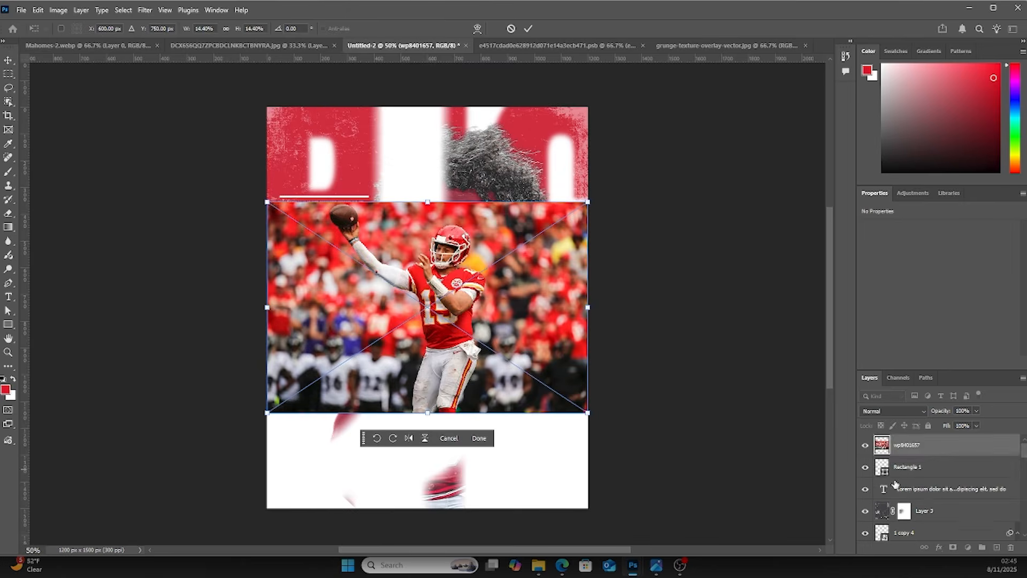
{"action": "left_click_drag", "start_coordinate": [922, 453], "coordinate": [909, 513]}
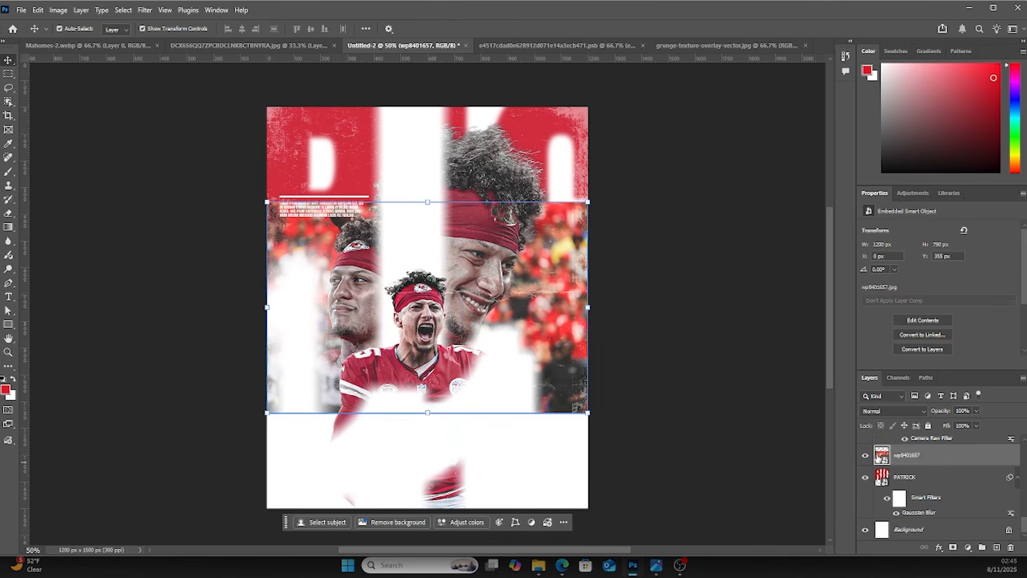
Lower the stadium photo's saturation with a Hue/Saturation adjustment
{"action": "key", "text": "ctrl+u"}
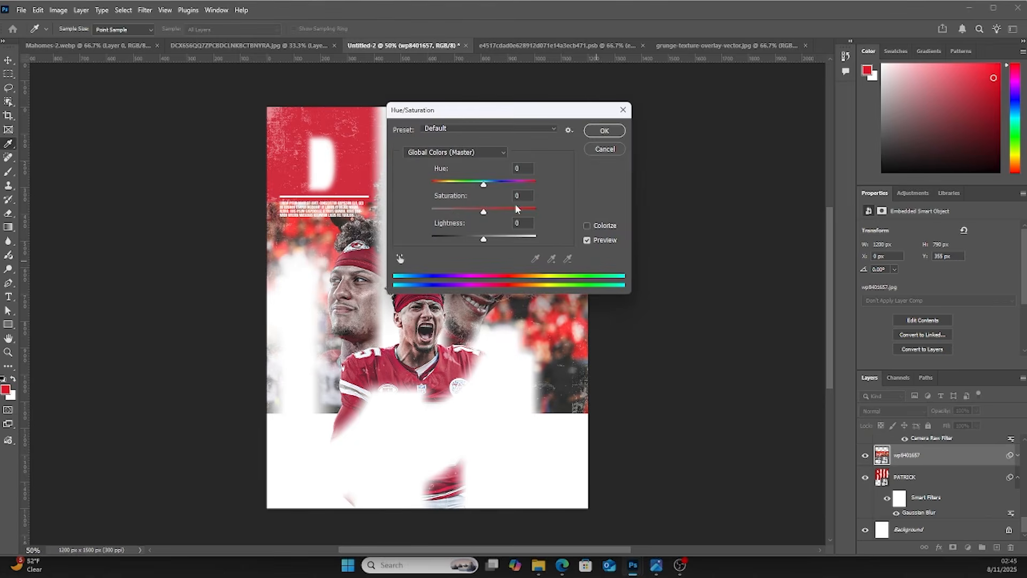
{"action": "left_click_drag", "start_coordinate": [451, 211], "coordinate": [426, 212]}
{"action": "left_click", "coordinate": [604, 132]}
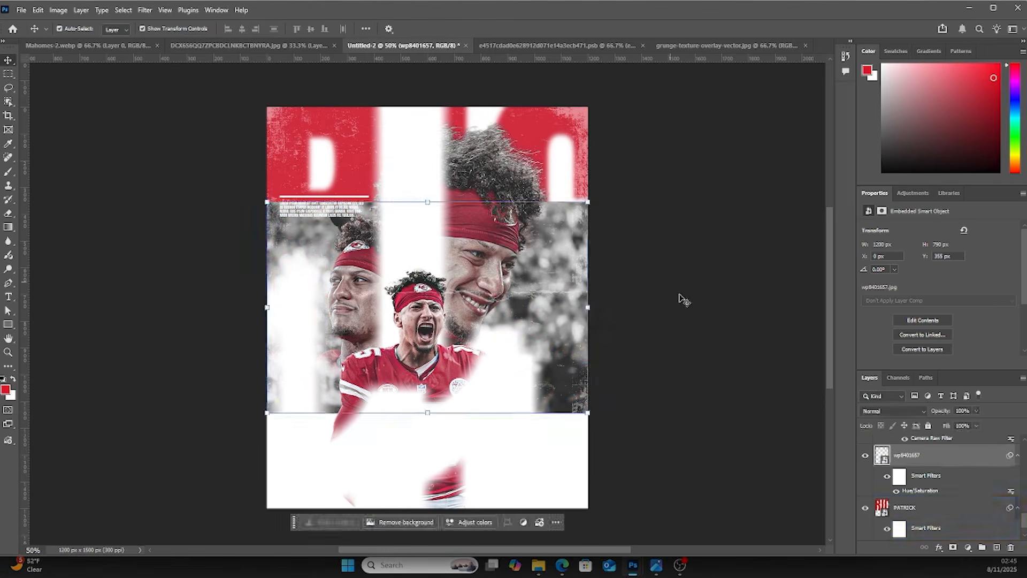
Set the stadium photo layer's blend mode to Multiply
{"action": "scroll", "coordinate": [895, 514], "scroll_direction": "down", "scroll_amount": 1}
{"action": "scroll", "coordinate": [897, 511], "scroll_direction": "up", "scroll_amount": 1}
{"action": "left_click_drag", "start_coordinate": [882, 458], "coordinate": [892, 531]}
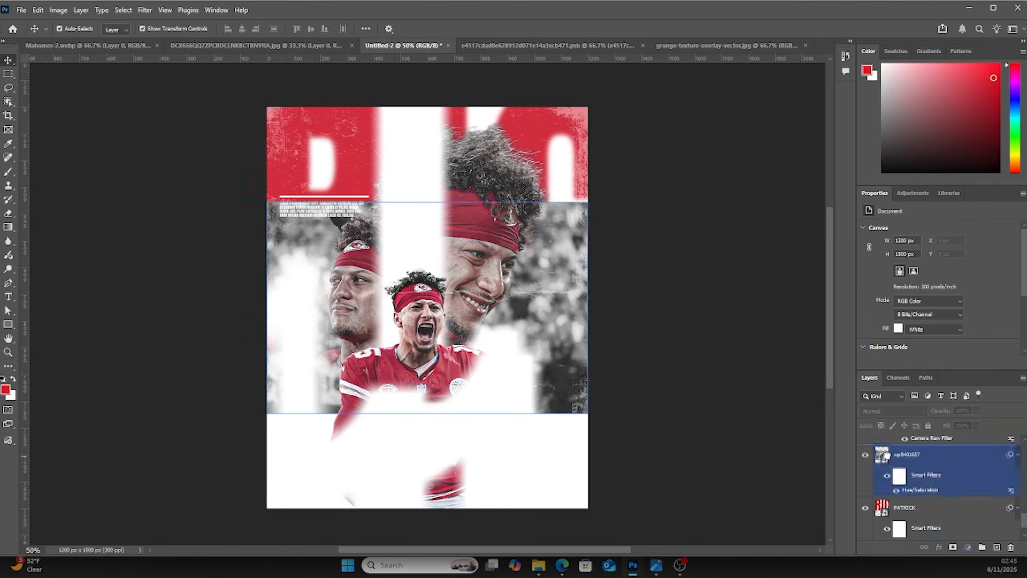
{"action": "left_click", "coordinate": [884, 409]}
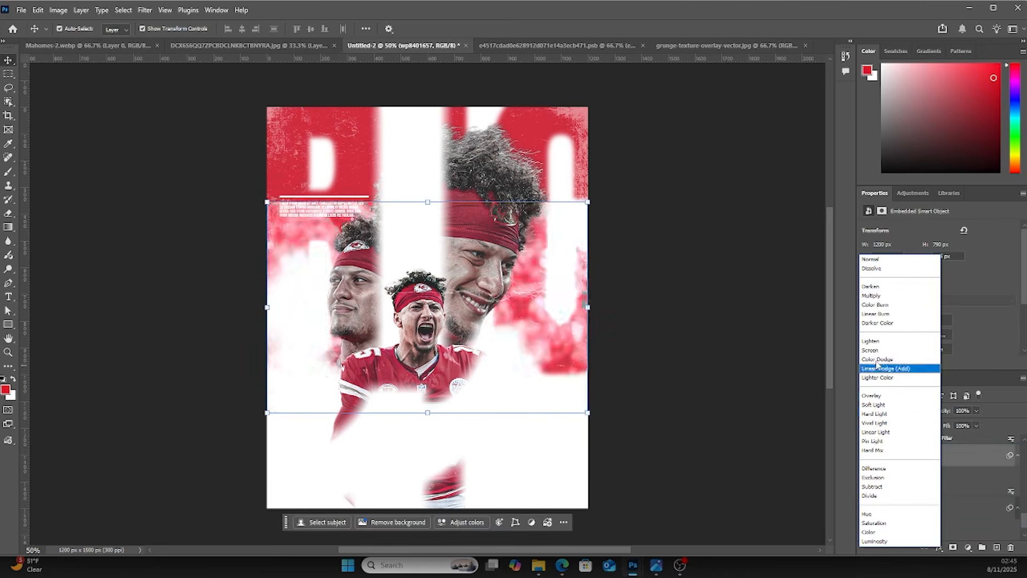
{"action": "left_click", "coordinate": [871, 296]}
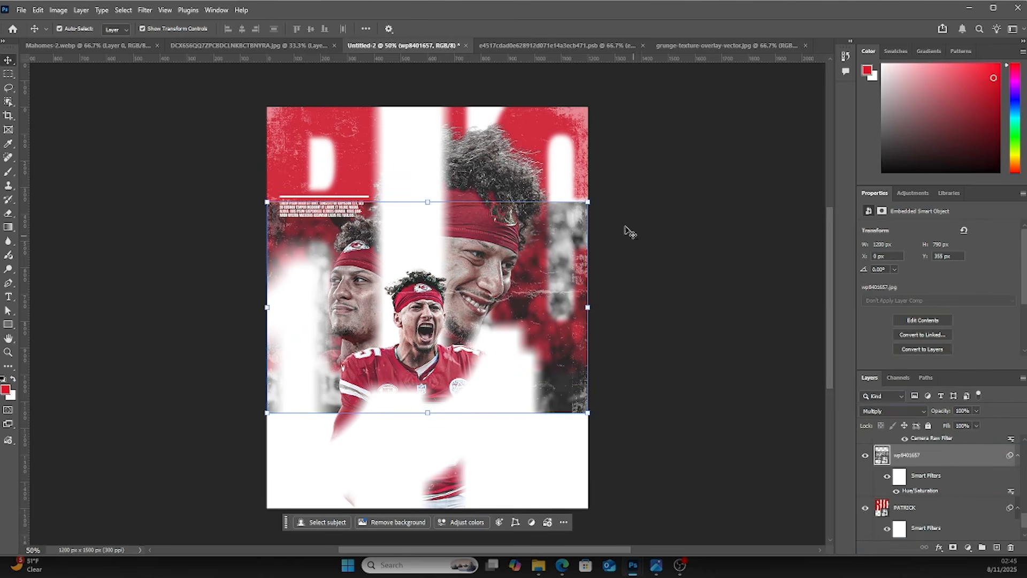
Enlarge the stadium photo upward so it covers the top of the poster
{"action": "left_click", "coordinate": [588, 203]}
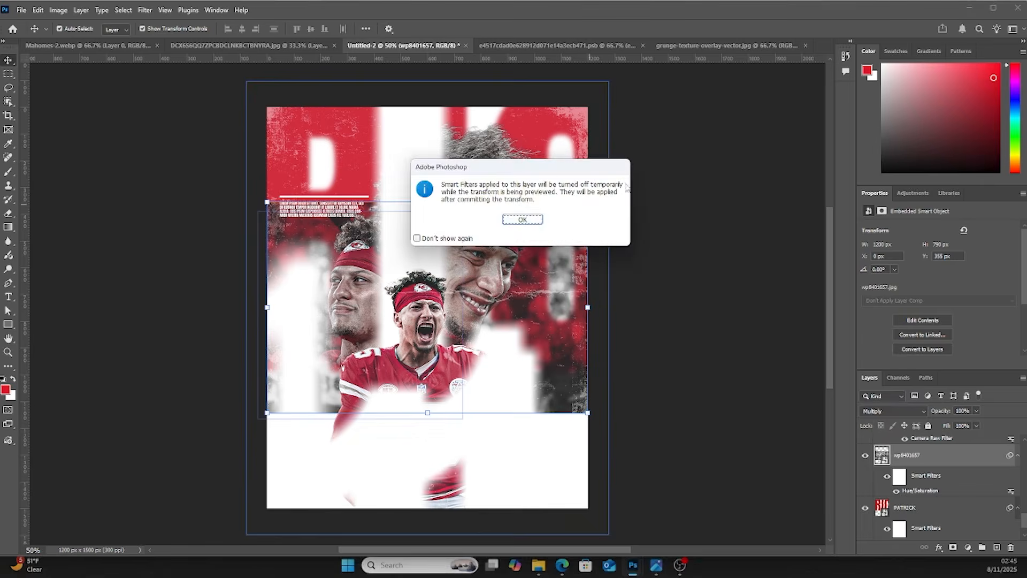
{"action": "left_click", "coordinate": [538, 221]}
{"action": "left_click_drag", "start_coordinate": [588, 202], "coordinate": [660, 154]}
{"action": "left_click_drag", "start_coordinate": [608, 236], "coordinate": [591, 182]}
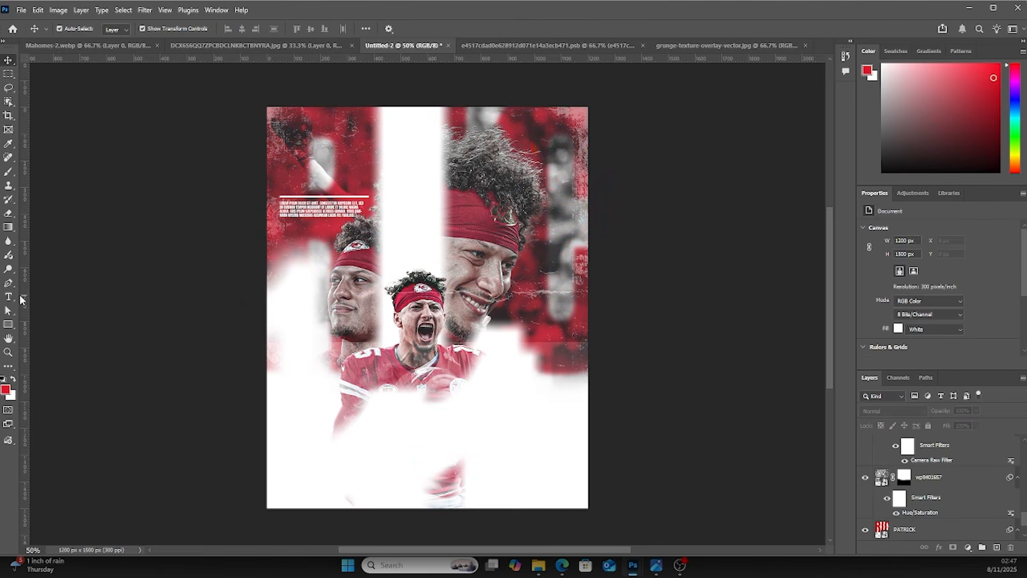
Type PATRICK in Anton and scale it large across the lower part of the poster
{"action": "left_click", "coordinate": [9, 297]}
{"action": "left_click", "coordinate": [396, 444]}
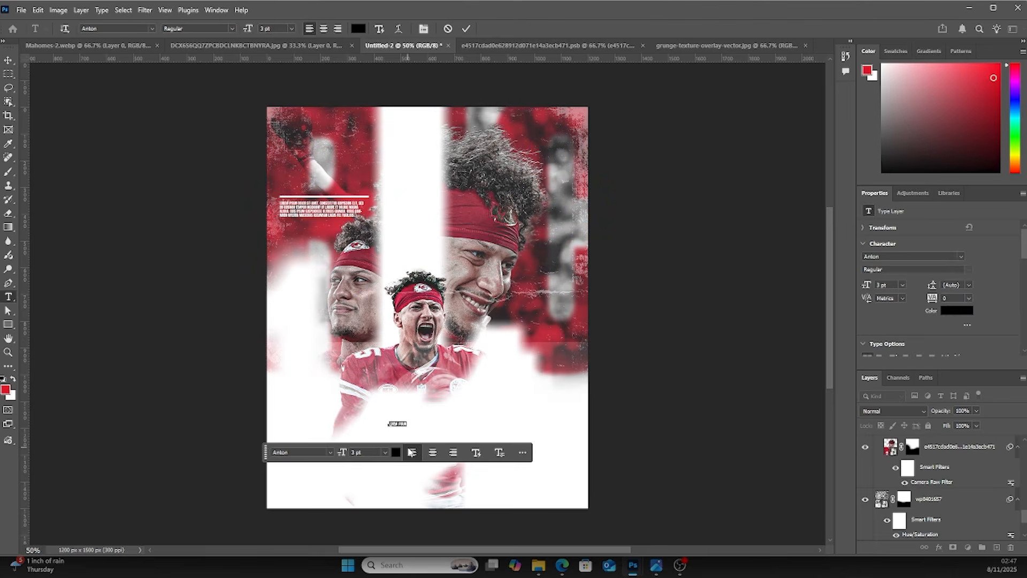
{"action": "left_click", "coordinate": [411, 452]}
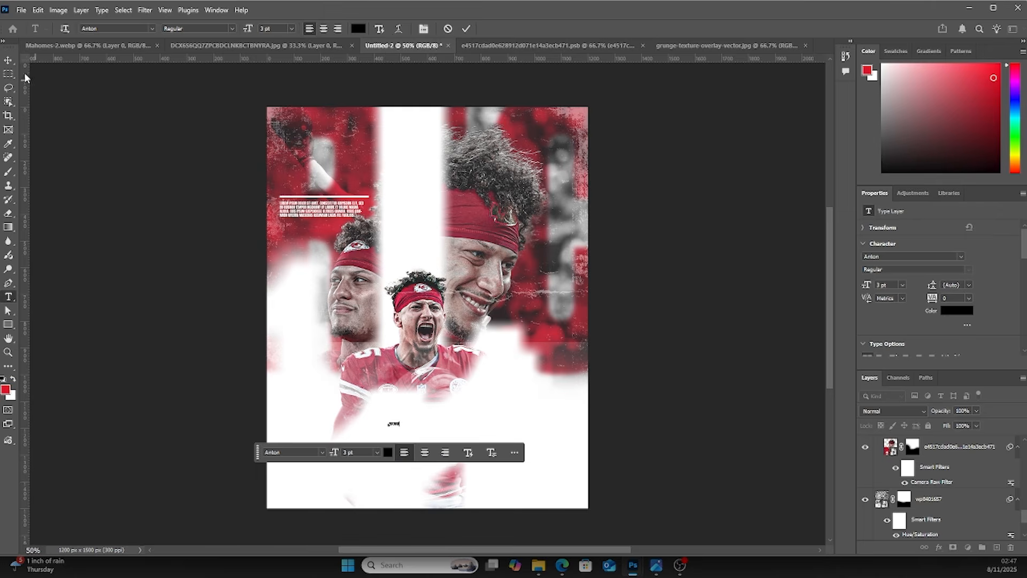
{"action": "left_click", "coordinate": [8, 60]}
{"action": "left_click_drag", "start_coordinate": [401, 427], "coordinate": [535, 478]}
{"action": "left_click_drag", "start_coordinate": [466, 403], "coordinate": [487, 411]}
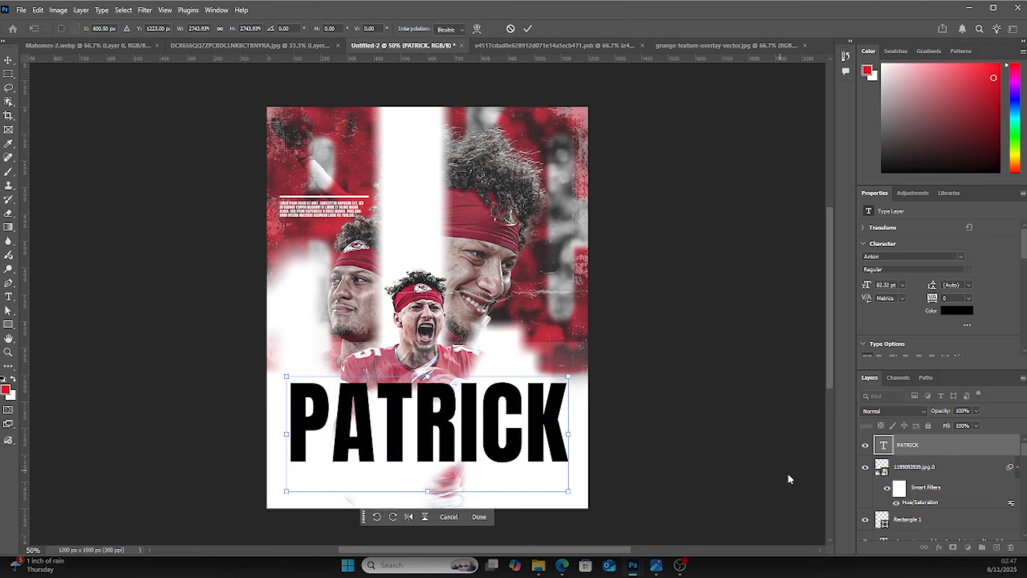
{"action": "key", "text": "Return"}
Move the PATRICK layer down and color its text with a red sampled from the jersey
{"action": "left_click_drag", "start_coordinate": [882, 452], "coordinate": [901, 486]}
{"action": "double_click", "coordinate": [883, 466]}
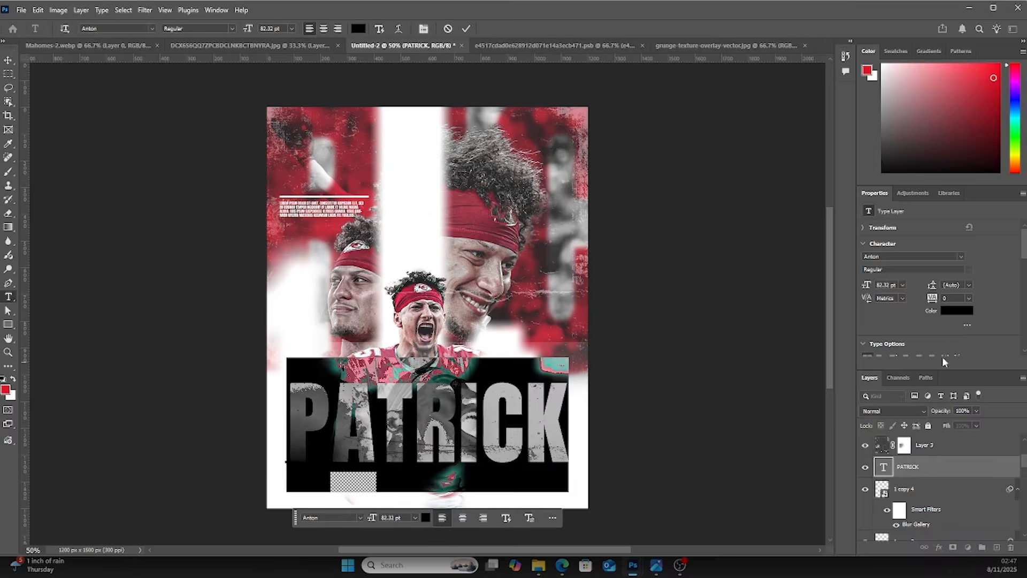
{"action": "left_click", "coordinate": [955, 314]}
{"action": "left_click", "coordinate": [449, 360]}
{"action": "left_click_drag", "start_coordinate": [673, 256], "coordinate": [704, 251]}
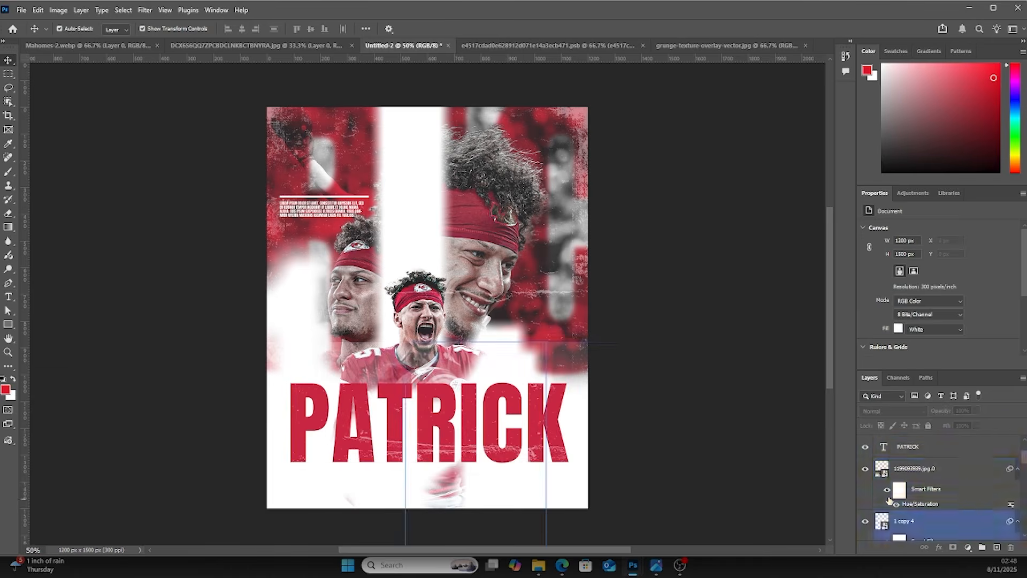
{"action": "left_click", "coordinate": [898, 447]}
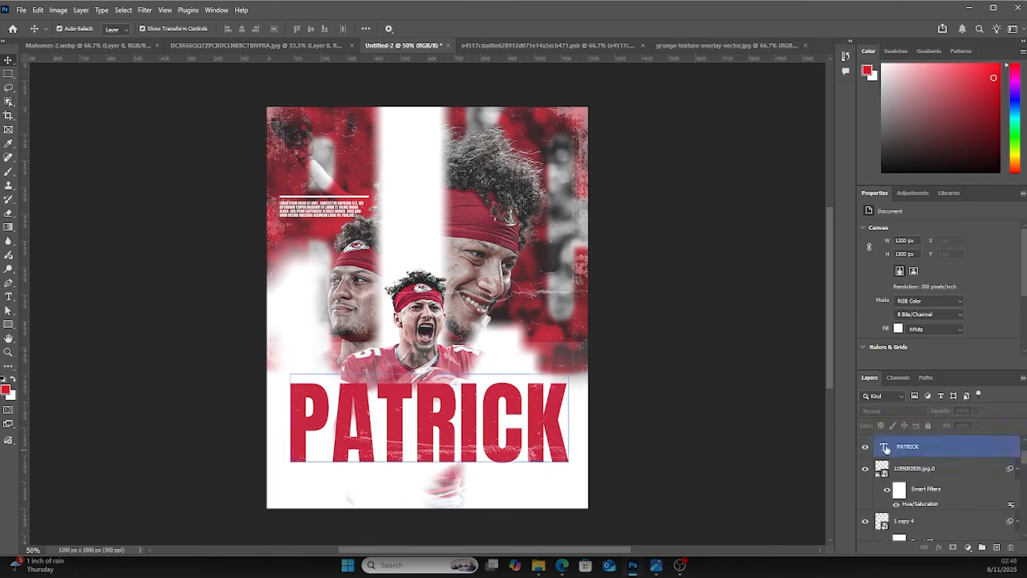
Skew the PATRICK text so its right side rises at an angle
{"action": "key", "text": "ctrl+t"}
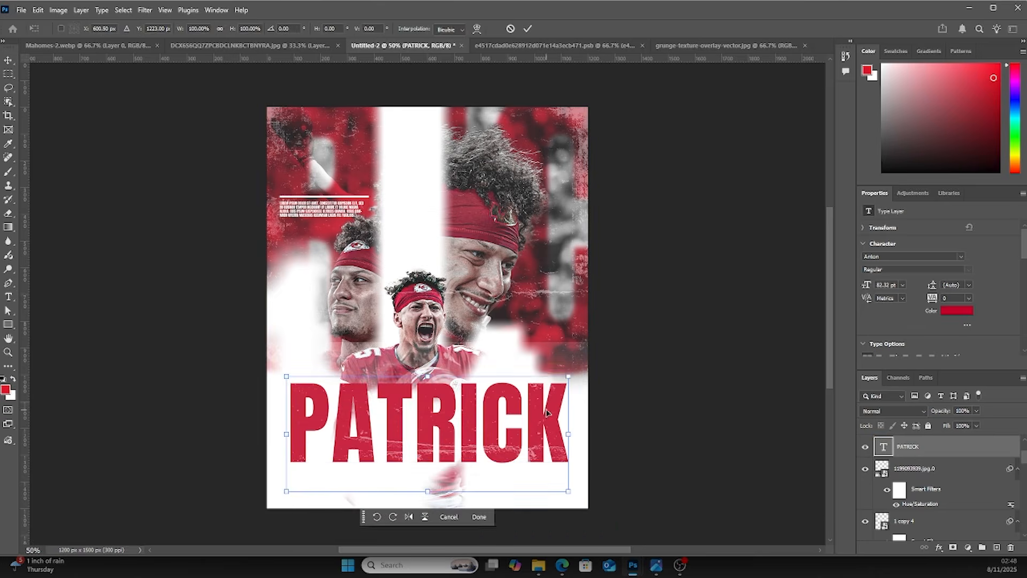
{"action": "right_click", "coordinate": [546, 408]}
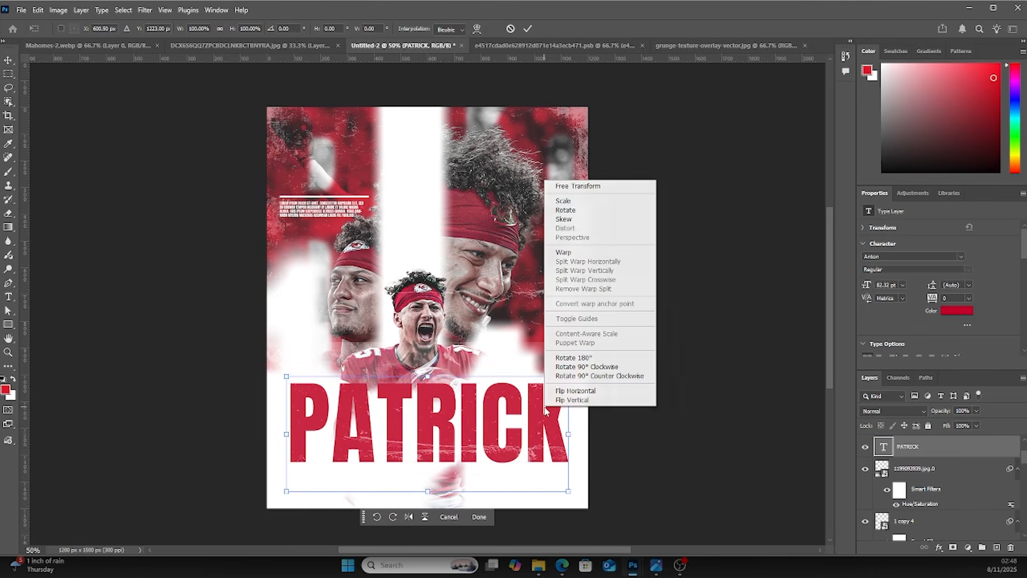
{"action": "left_click", "coordinate": [568, 220]}
{"action": "left_click_drag", "start_coordinate": [568, 433], "coordinate": [568, 394]}
{"action": "mouse_move", "coordinate": [496, 408]}
{"action": "left_mouse_down"}
{"action": "mouse_move", "coordinate": [484, 415]}
{"action": "mouse_move", "coordinate": [499, 425]}
{"action": "left_mouse_up"}
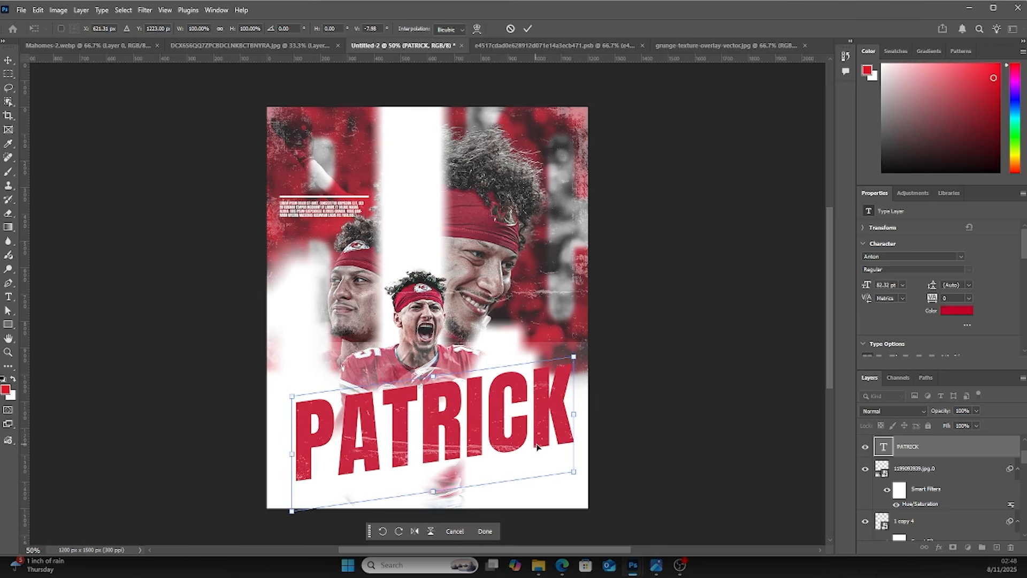
{"action": "key", "text": "Return"}
{"action": "left_click", "coordinate": [682, 446]}
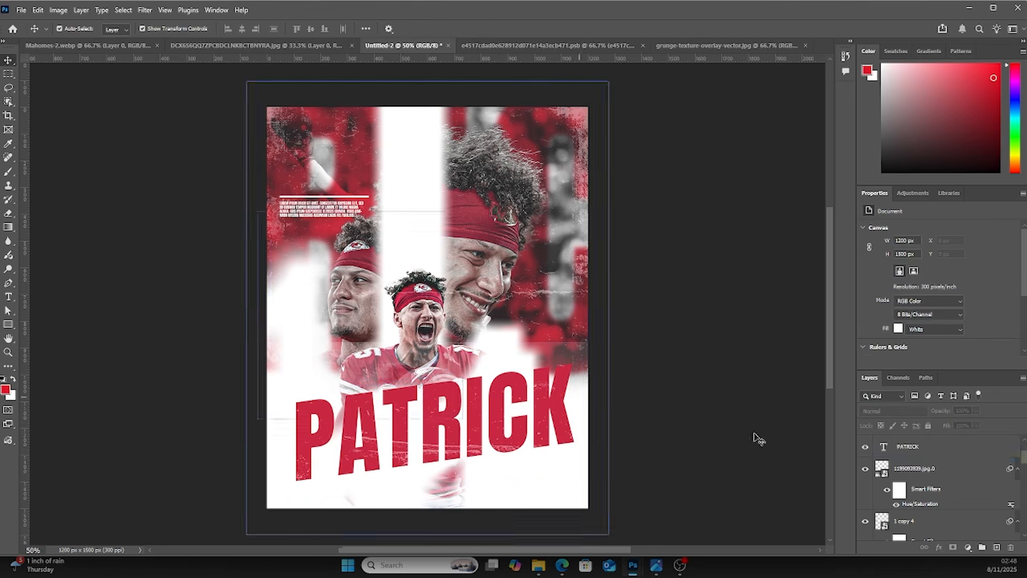
Scale the PATRICK text down slightly
{"action": "key", "text": "ctrl+t"}
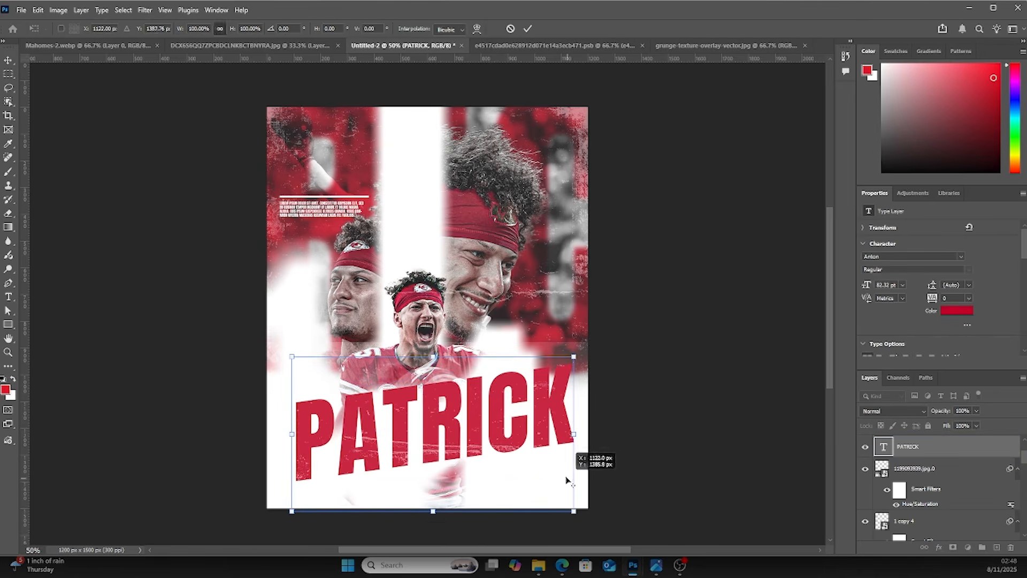
{"action": "left_click_drag", "start_coordinate": [574, 357], "coordinate": [560, 373]}
{"action": "key", "text": "ctrl+z"}
{"action": "key", "text": "Return"}
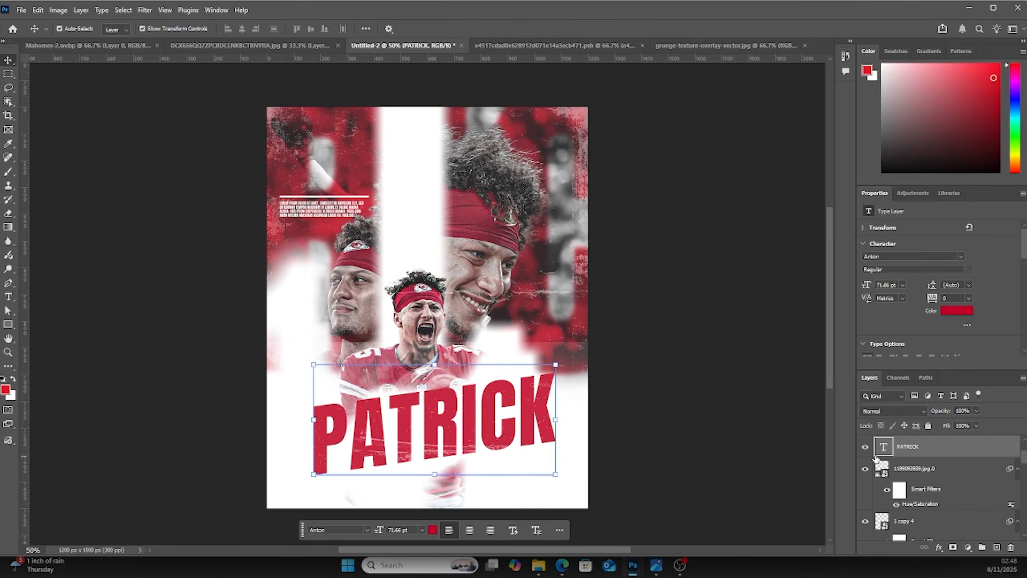
Change the PATRICK text color to a darker red
{"action": "double_click", "coordinate": [880, 452]}
{"action": "left_click", "coordinate": [956, 310]}
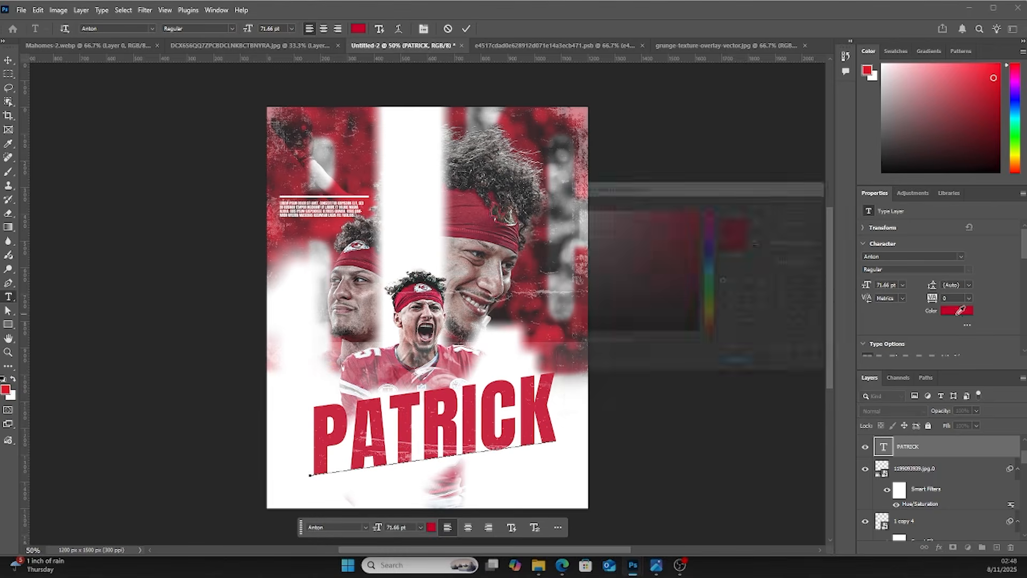
{"action": "mouse_move", "coordinate": [701, 247]}
{"action": "left_mouse_down"}
{"action": "mouse_move", "coordinate": [703, 266]}
{"action": "mouse_move", "coordinate": [704, 246]}
{"action": "mouse_move", "coordinate": [716, 259]}
{"action": "left_mouse_up"}
{"action": "left_click", "coordinate": [810, 201]}
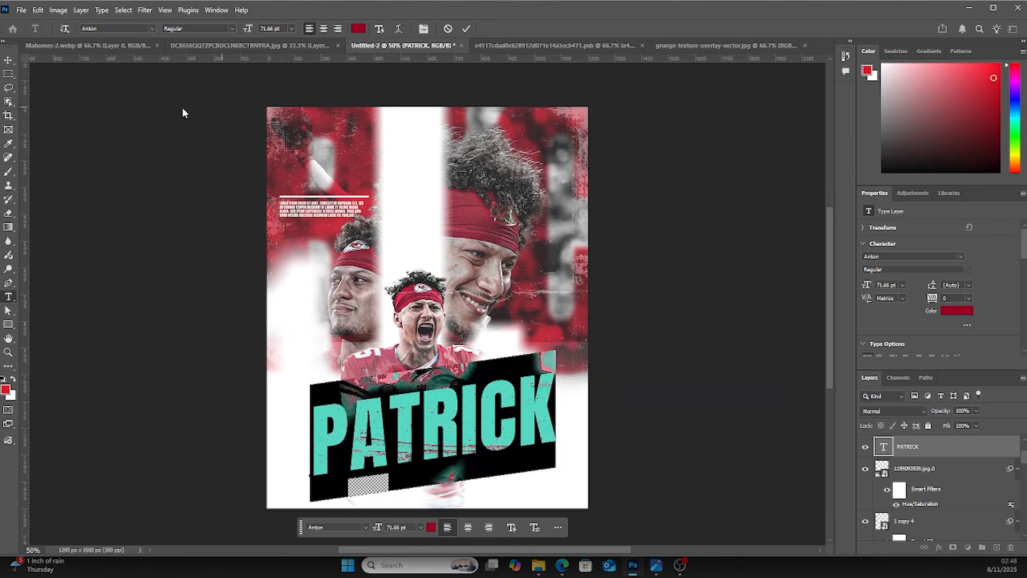
{"action": "left_click", "coordinate": [8, 62]}
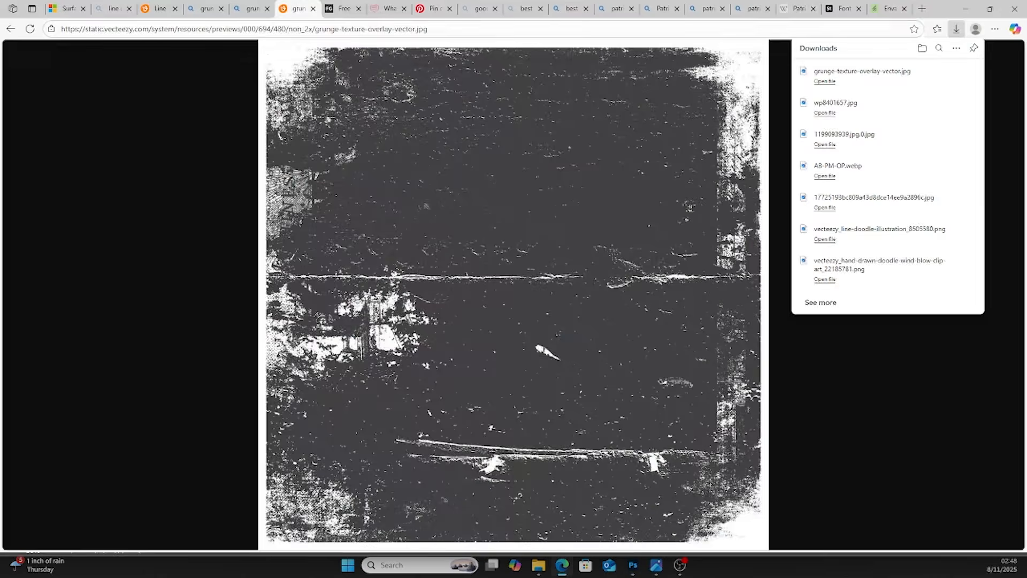
Copy the word Mahomes from the Patrick Mahomes Wikipedia article in the browser
{"action": "key", "text": "alt+Tab"}
{"action": "left_click", "coordinate": [799, 9]}
{"action": "left_click_drag", "start_coordinate": [314, 127], "coordinate": [357, 127]}
{"action": "key", "text": "ctrl+c"}
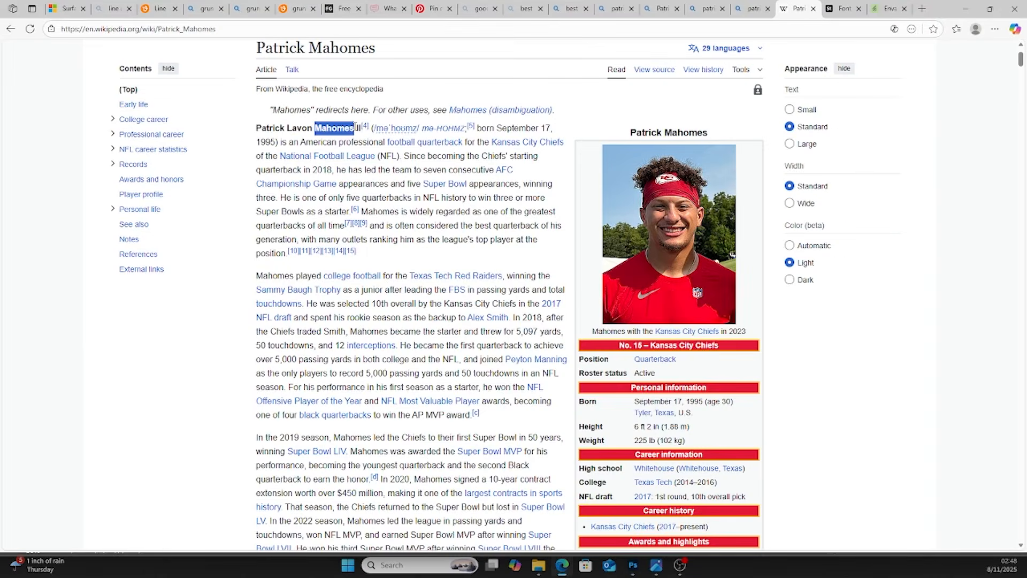
{"action": "key", "text": "alt+Tab"}
Paste Mahomes into a text layer and scale it down beneath the PATRICK title
{"action": "double_click", "coordinate": [883, 467]}
{"action": "key", "text": "ctrl+v"}
{"action": "left_click", "coordinate": [8, 60]}
{"action": "key", "text": "ctrl+t"}
{"action": "left_click_drag", "start_coordinate": [622, 358], "coordinate": [462, 471]}
{"action": "key", "text": "Return"}
{"action": "left_click", "coordinate": [663, 420]}
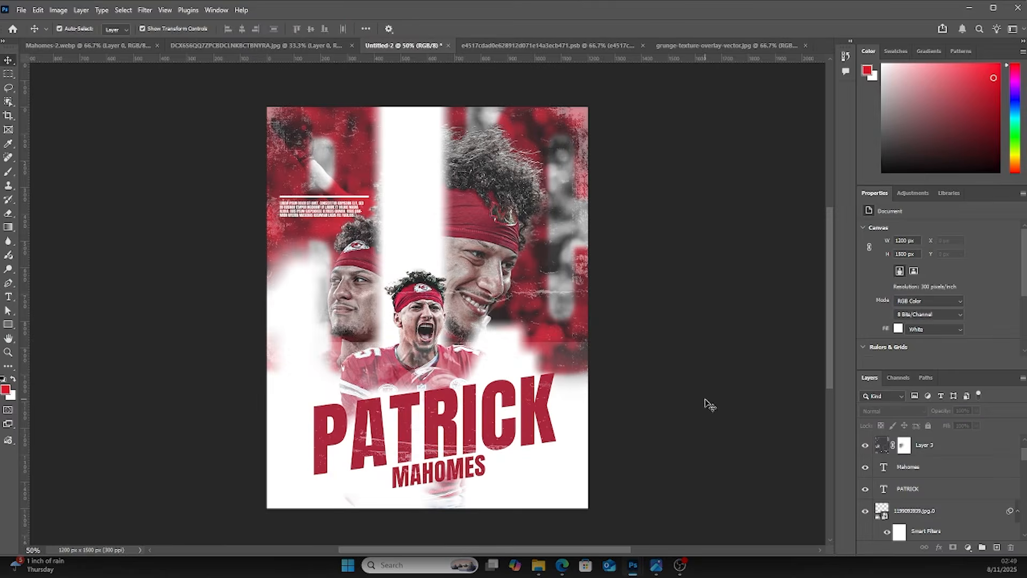
Add a text layer reading WINDY STUDIO PHOTOSHOP TUTORIAL near the top-left corner of the poster
{"action": "key", "text": "t"}
{"action": "left_click", "coordinate": [340, 118]}
{"action": "type", "text": "WINDY STUDIO PHOTOSHOP TUTORIAL"}
{"action": "left_click", "coordinate": [8, 60]}
{"action": "left_click_drag", "start_coordinate": [384, 119], "coordinate": [458, 127]}
{"action": "key", "text": "Return"}
Recolor the tutorial text from the poster and set its size to 4 pt with tracking 180
{"action": "double_click", "coordinate": [884, 445]}
{"action": "left_click", "coordinate": [957, 310]}
{"action": "left_click", "coordinate": [568, 208]}
{"action": "left_click", "coordinate": [809, 199]}
{"action": "left_click_drag", "start_coordinate": [897, 284], "coordinate": [869, 285]}
{"action": "type", "text": "4"}
{"action": "left_click_drag", "start_coordinate": [951, 298], "coordinate": [935, 297]}
{"action": "type", "text": "180"}
Pick a new darker color for the tutorial text and move it into place on the poster
{"action": "left_click", "coordinate": [957, 311]}
{"action": "left_click_drag", "start_coordinate": [575, 325], "coordinate": [567, 204]}
{"action": "left_click", "coordinate": [602, 309]}
{"action": "left_click", "coordinate": [809, 199]}
{"action": "left_click", "coordinate": [8, 61]}
{"action": "left_click_drag", "start_coordinate": [432, 127], "coordinate": [464, 332]}
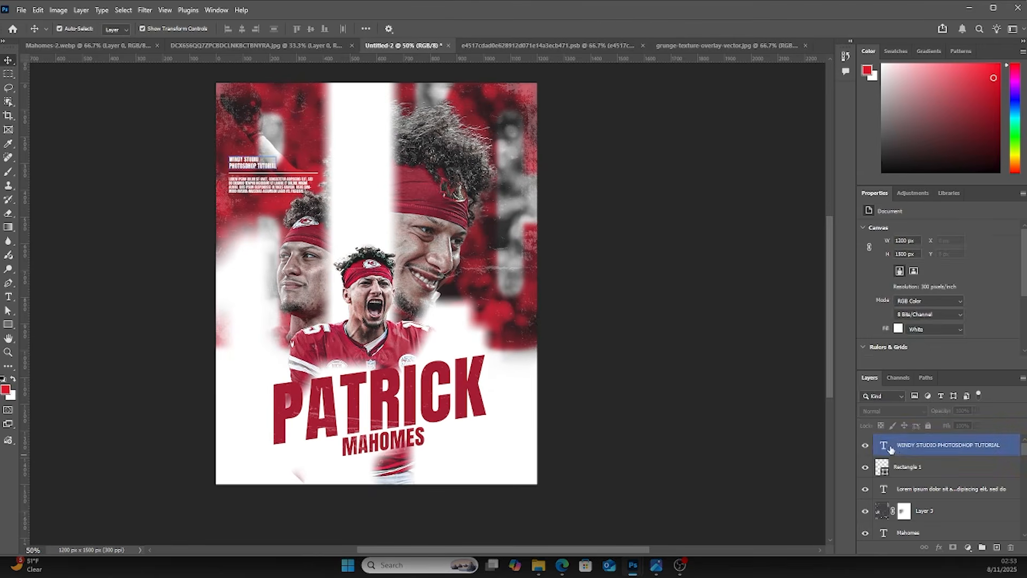
Stamp all visible layers into a new merged layer on top of the stack
{"action": "double_click", "coordinate": [889, 446]}
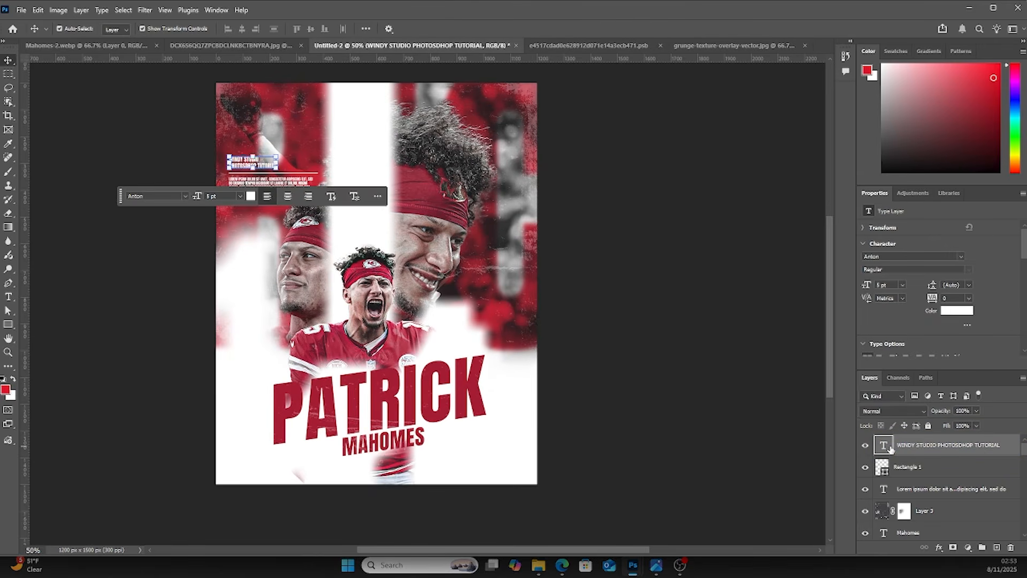
{"action": "key", "text": "ctrl+shift+alt+e"}
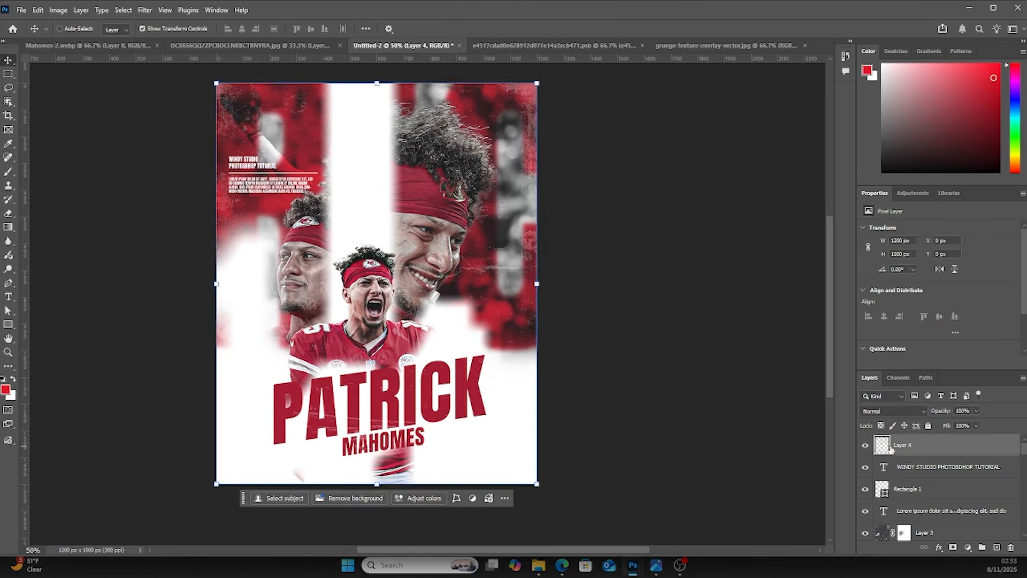
Open Camera Raw Filter on the merged layer and set Texture +5, Clarity +20, Dehaze +50, Vibrance -15
{"action": "left_click", "coordinate": [145, 9]}
{"action": "left_click", "coordinate": [181, 133]}
{"action": "scroll", "coordinate": [794, 386], "scroll_direction": "down", "scroll_amount": 4}
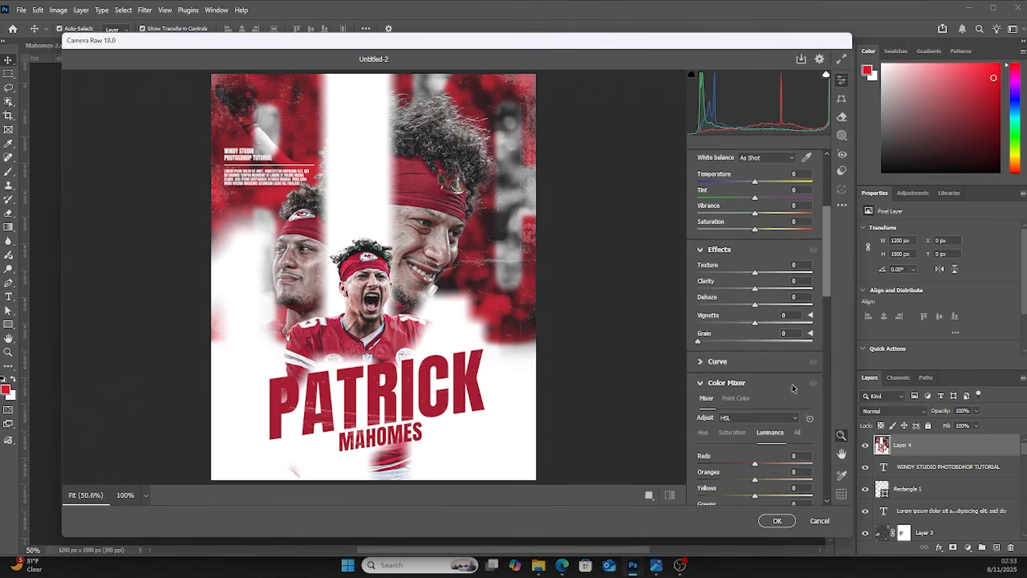
{"action": "left_click_drag", "start_coordinate": [771, 306], "coordinate": [760, 272]}
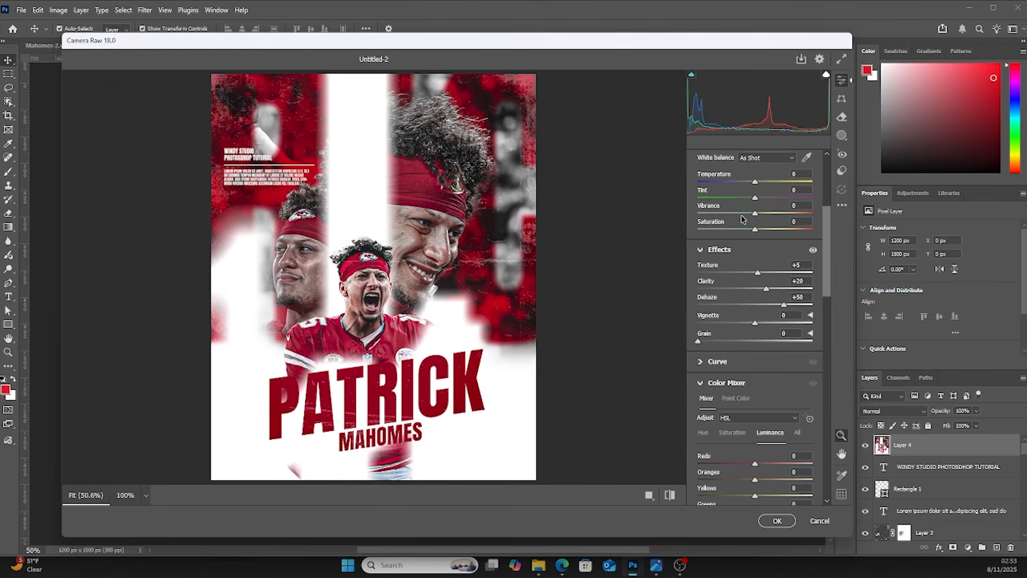
{"action": "left_click_drag", "start_coordinate": [755, 214], "coordinate": [748, 215]}
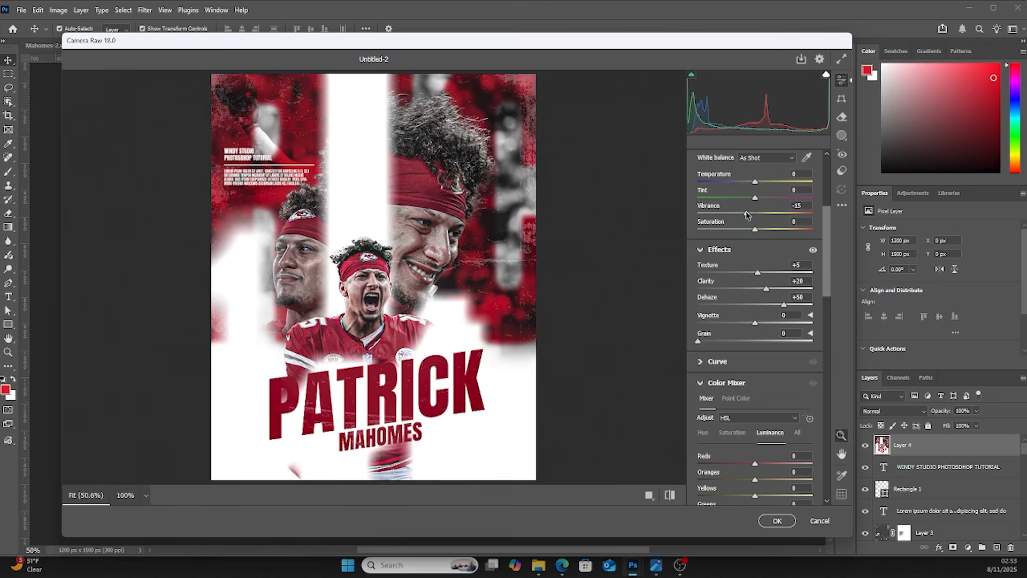
In the HSL mixer set hue Reds -6, Oranges -21, Yellows -2 and Reds saturation +18, then apply
{"action": "scroll", "coordinate": [727, 408], "scroll_direction": "down", "scroll_amount": 3}
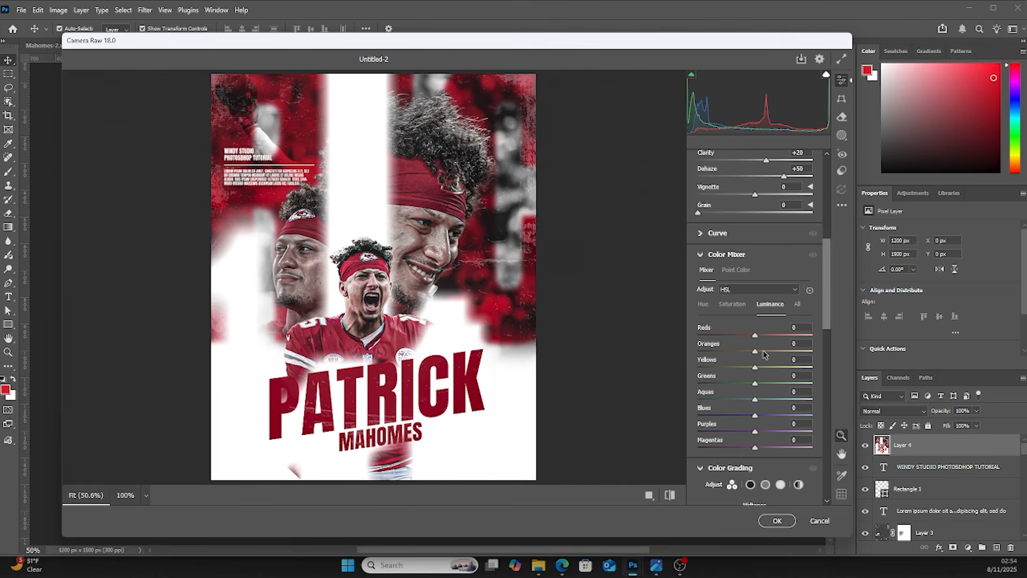
{"action": "left_click_drag", "start_coordinate": [764, 354], "coordinate": [765, 353]}
{"action": "left_click", "coordinate": [702, 304]}
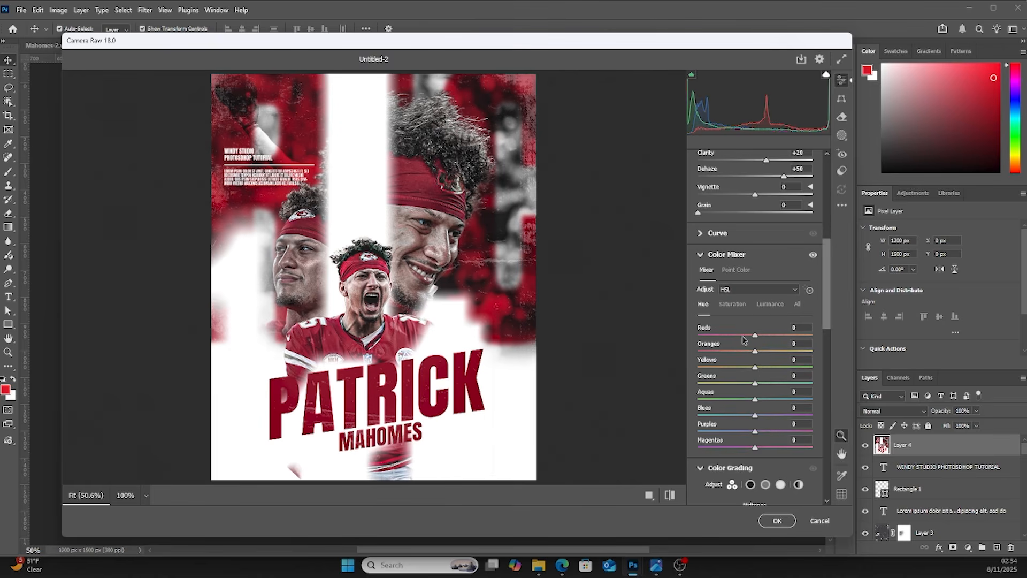
{"action": "left_click_drag", "start_coordinate": [755, 336], "coordinate": [745, 355]}
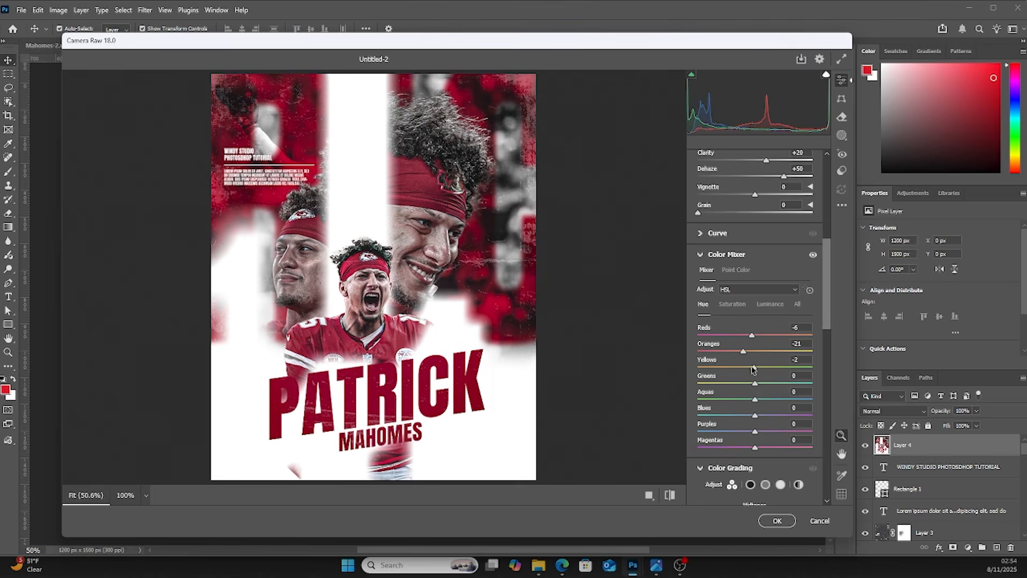
{"action": "left_click", "coordinate": [732, 304]}
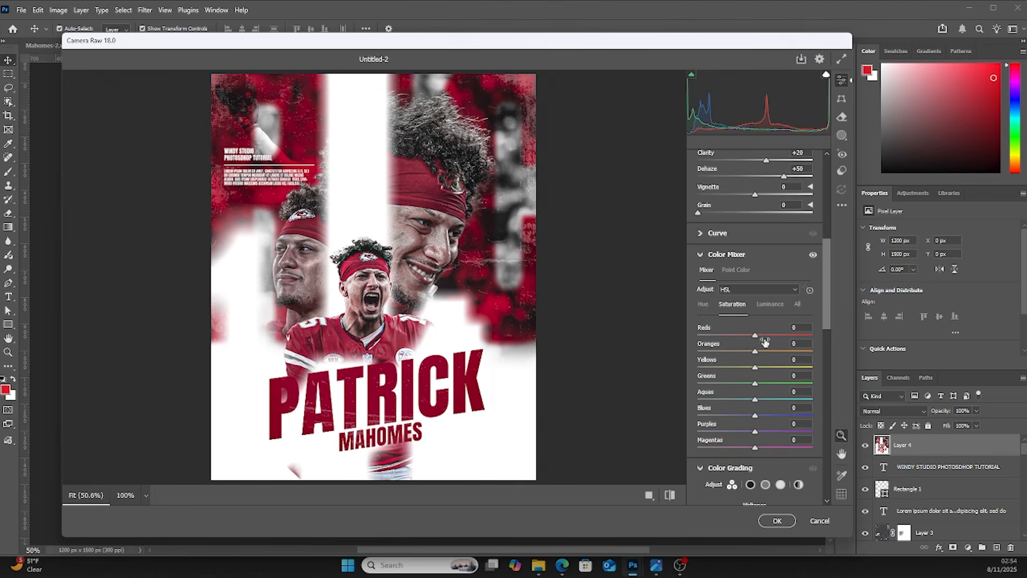
{"action": "left_click", "coordinate": [761, 336]}
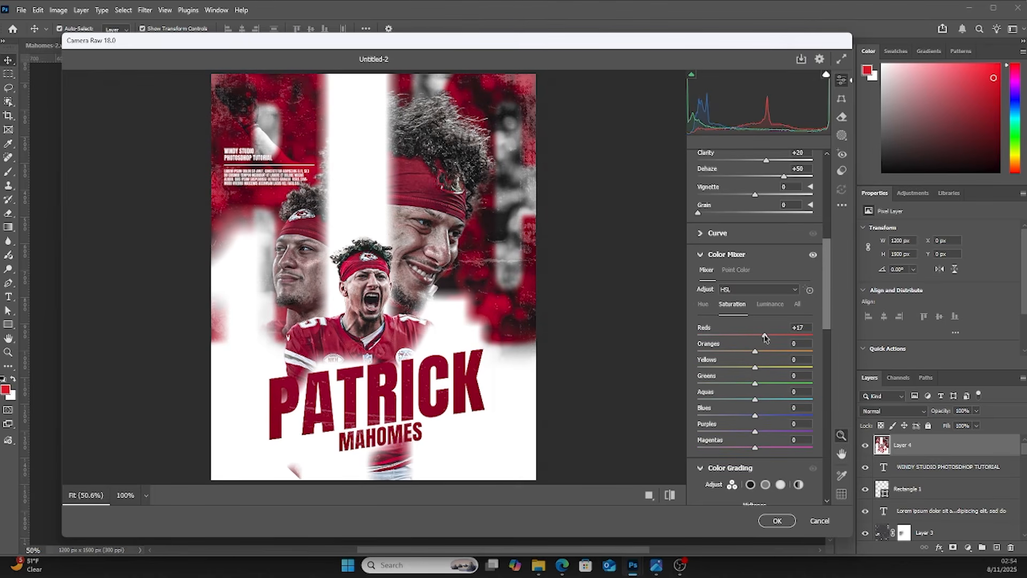
{"action": "left_click", "coordinate": [777, 521]}
Duplicate the Camera Raw-graded merged layer
{"action": "left_click", "coordinate": [665, 363]}
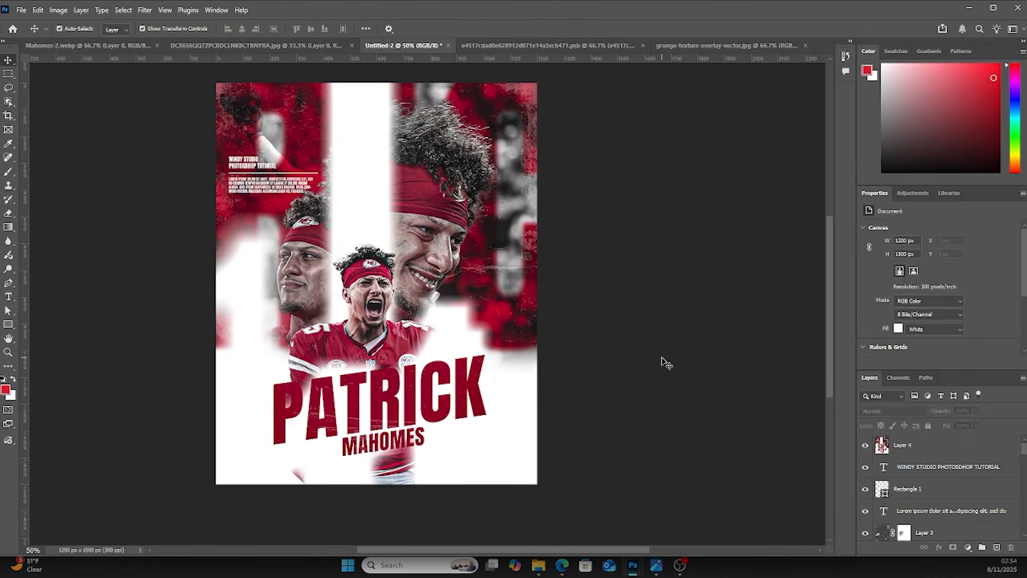
{"action": "left_click", "coordinate": [908, 446]}
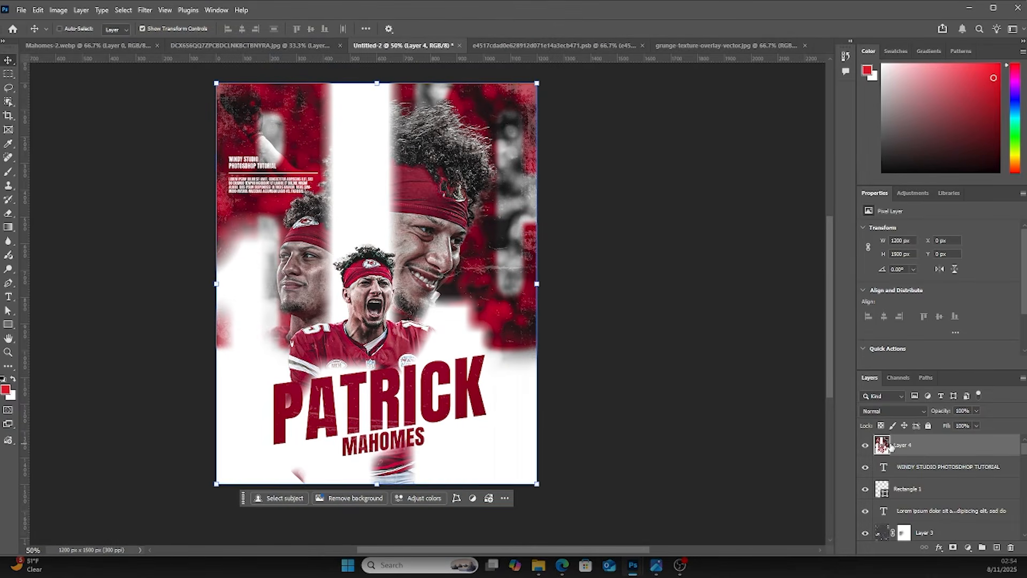
{"action": "key", "text": "ctrl+j"}
Apply Iris Blur to the duplicate with a 7 px blur, placing a pin over the top-right hair area
{"action": "left_click", "coordinate": [143, 10]}
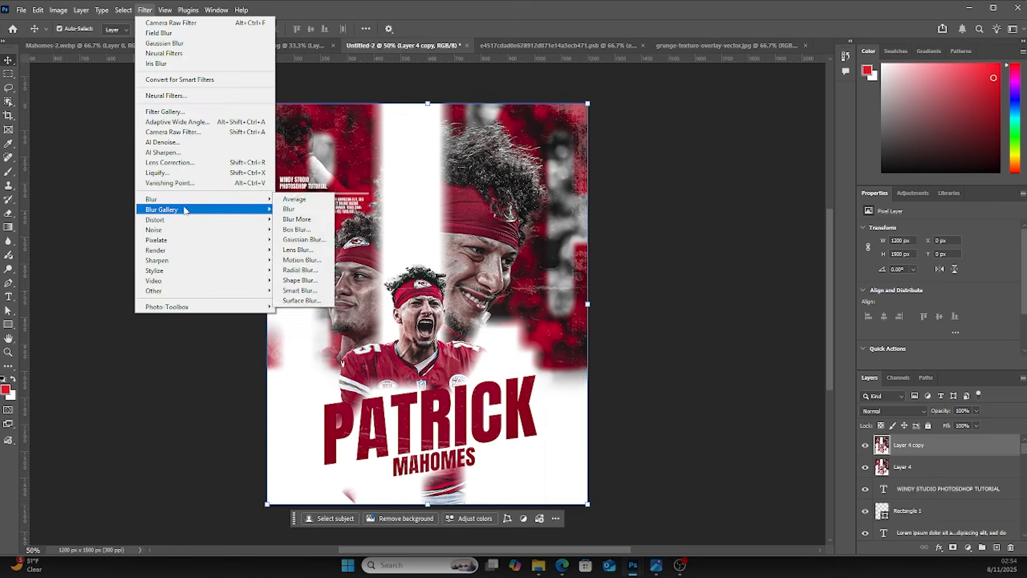
{"action": "mouse_move", "coordinate": [185, 210]}
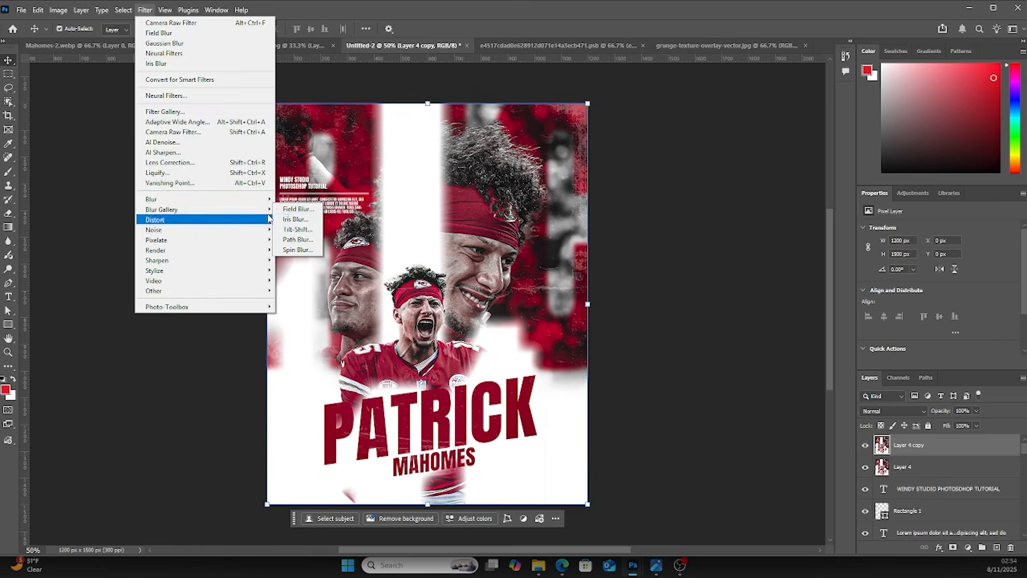
{"action": "left_click", "coordinate": [295, 219]}
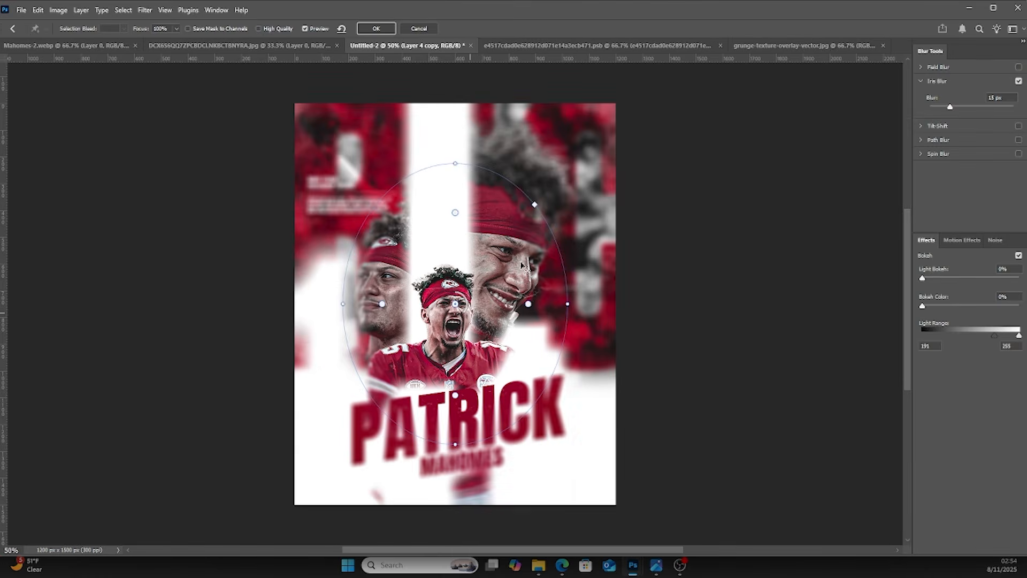
{"action": "left_click", "coordinate": [587, 191]}
{"action": "left_click_drag", "start_coordinate": [593, 199], "coordinate": [597, 193]}
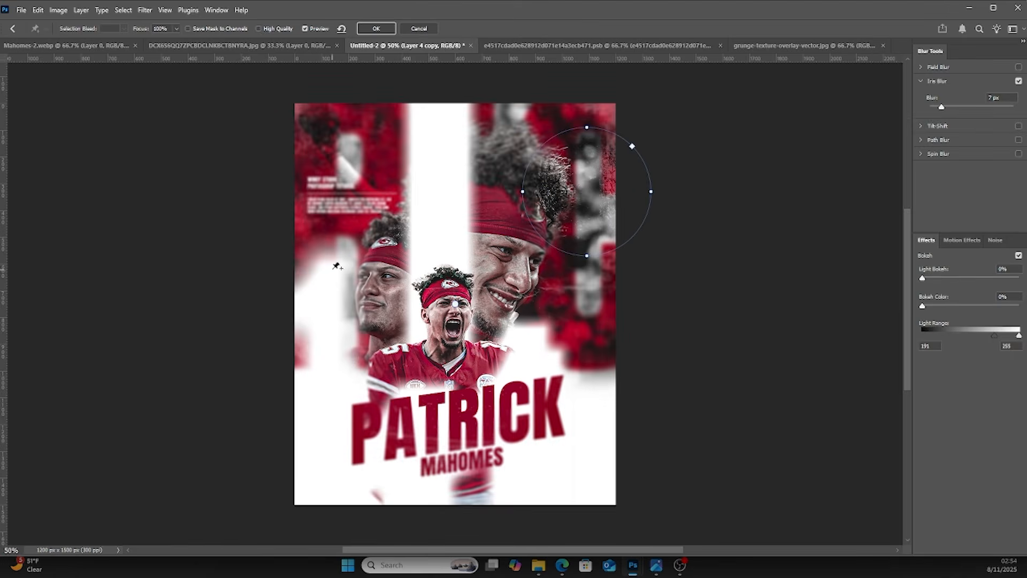
Add more iris blur pins over the left face, the top-left text block and the title, then confirm the blur
{"action": "left_click", "coordinate": [398, 266]}
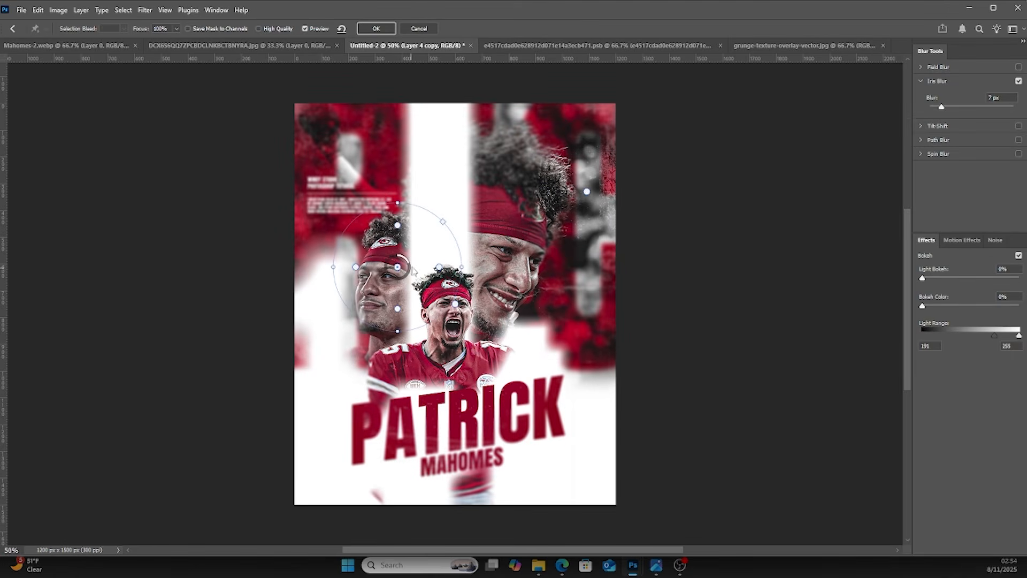
{"action": "left_click_drag", "start_coordinate": [408, 266], "coordinate": [409, 269]}
{"action": "left_click", "coordinate": [370, 197]}
{"action": "left_click_drag", "start_coordinate": [370, 198], "coordinate": [379, 289]}
{"action": "left_click", "coordinate": [411, 432]}
{"action": "left_click_drag", "start_coordinate": [421, 433], "coordinate": [421, 436]}
{"action": "left_click", "coordinate": [556, 377]}
{"action": "left_click", "coordinate": [342, 184]}
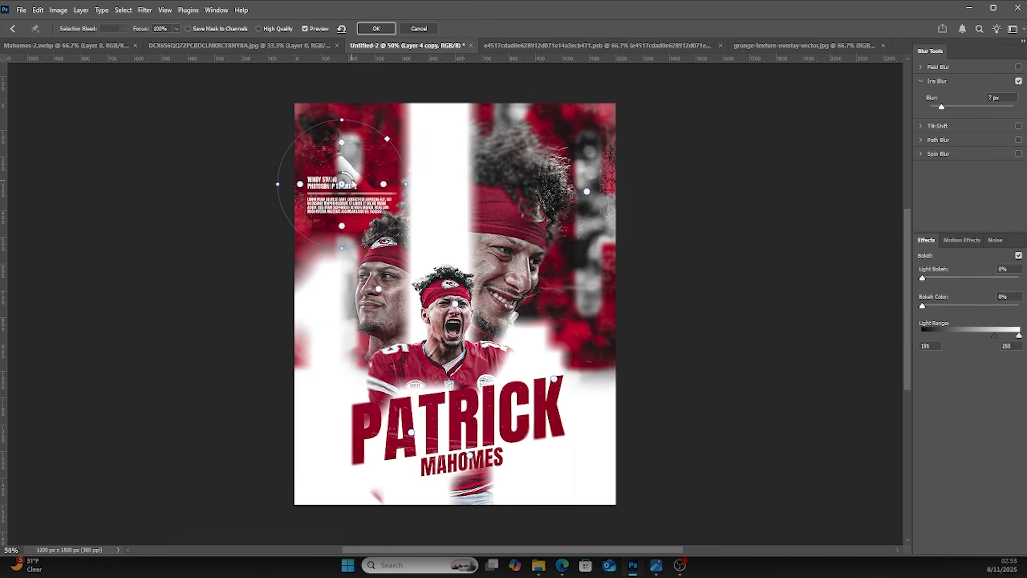
{"action": "key", "text": "Return"}
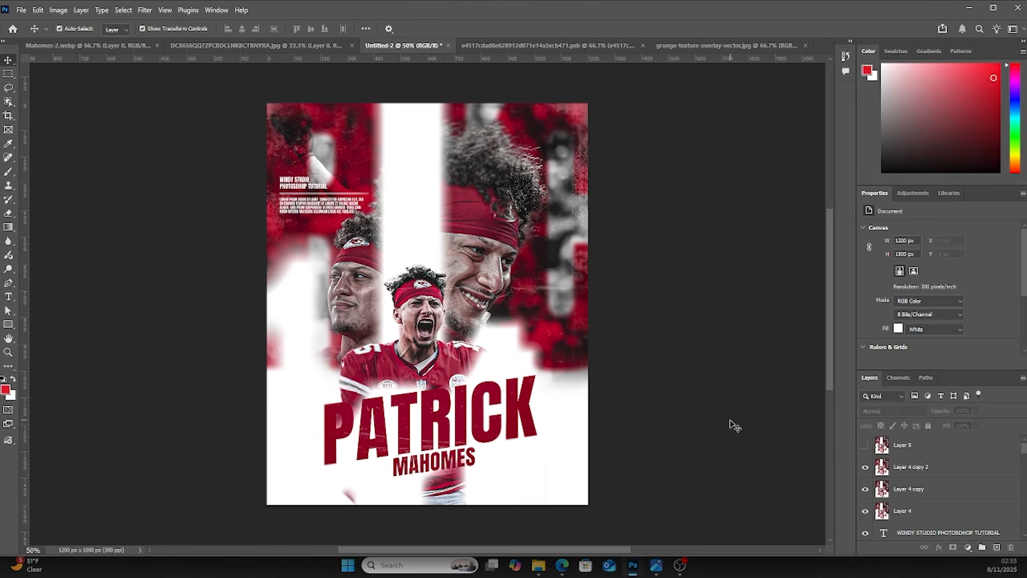